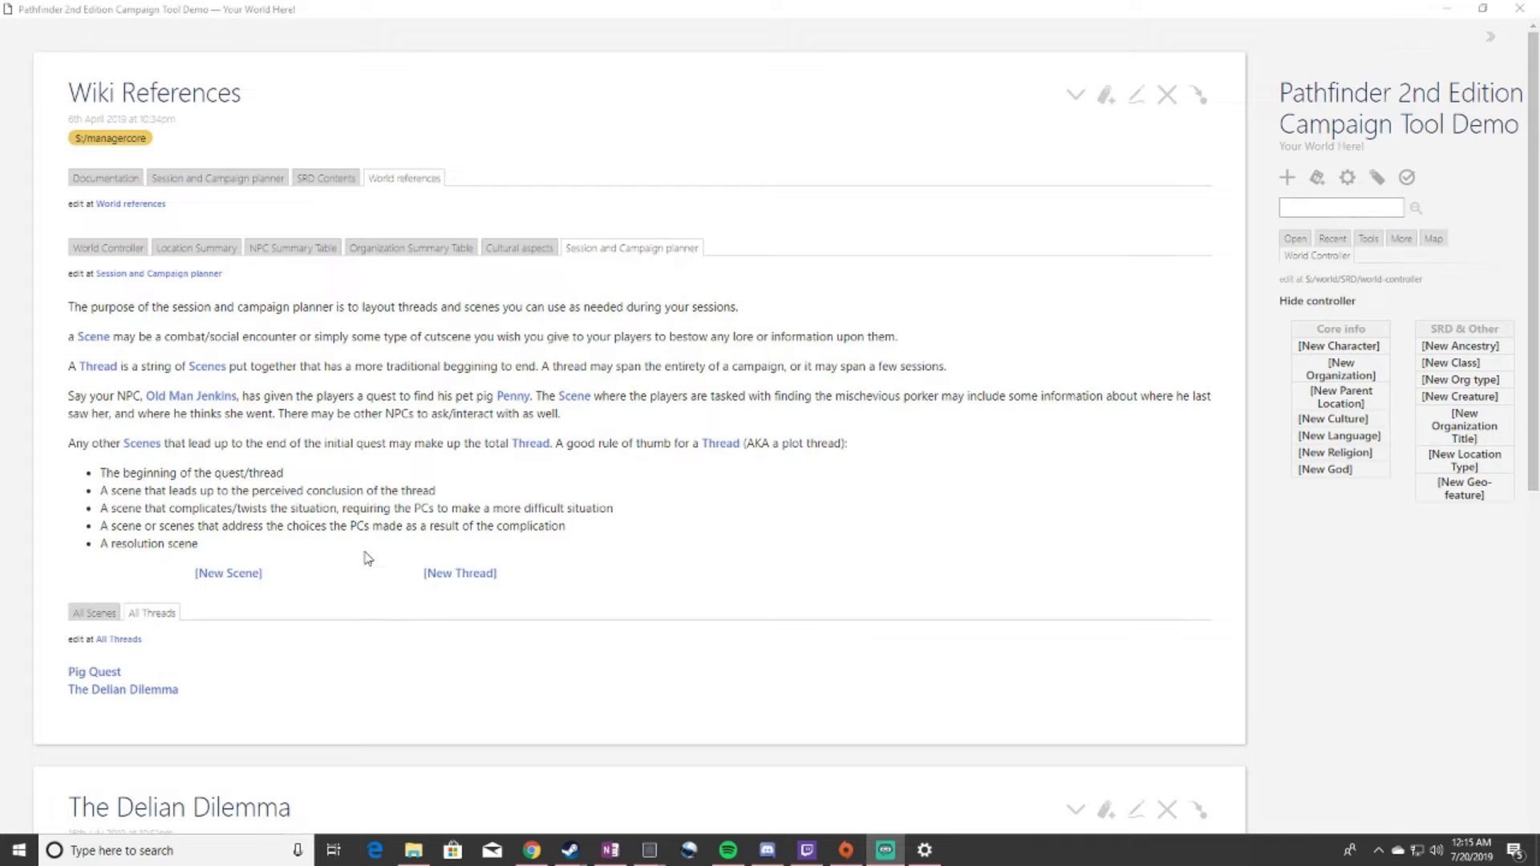
- Review the location, NPC and organization summary tables in the world references
left_click(200, 255)
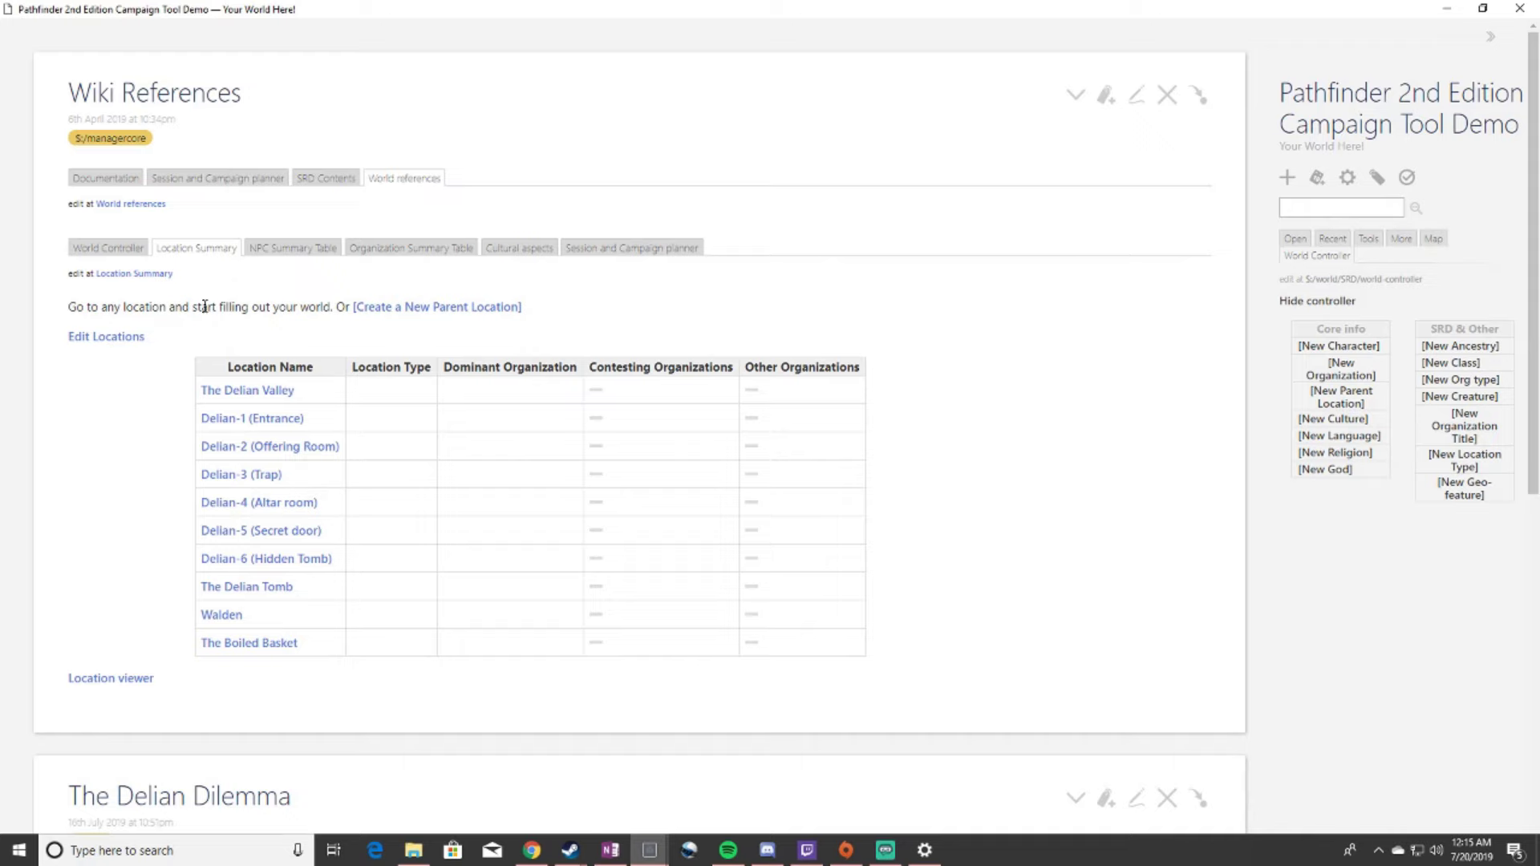
left_click(309, 255)
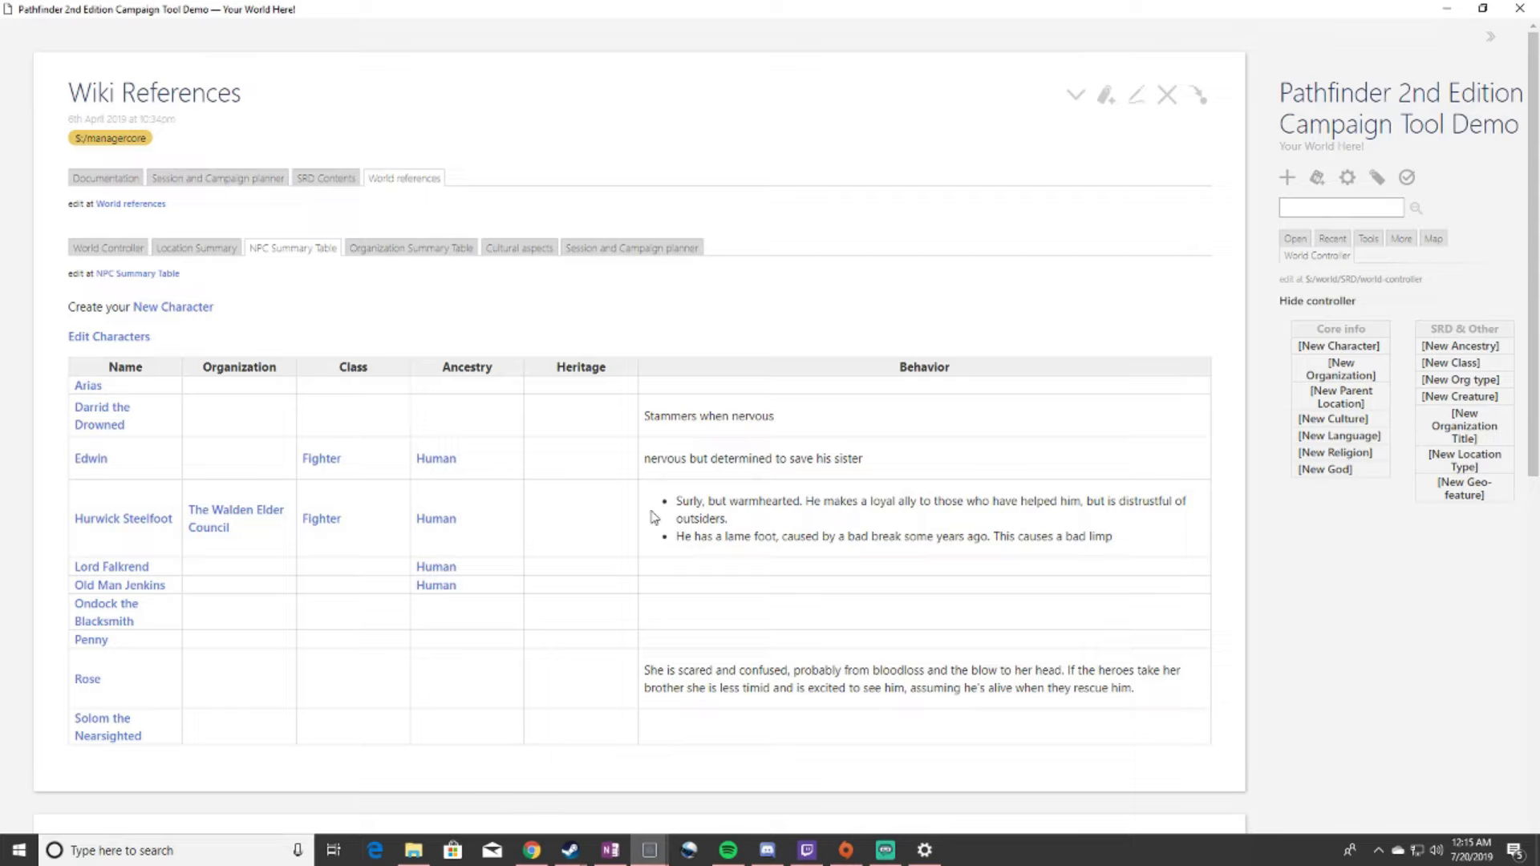
left_click(461, 253)
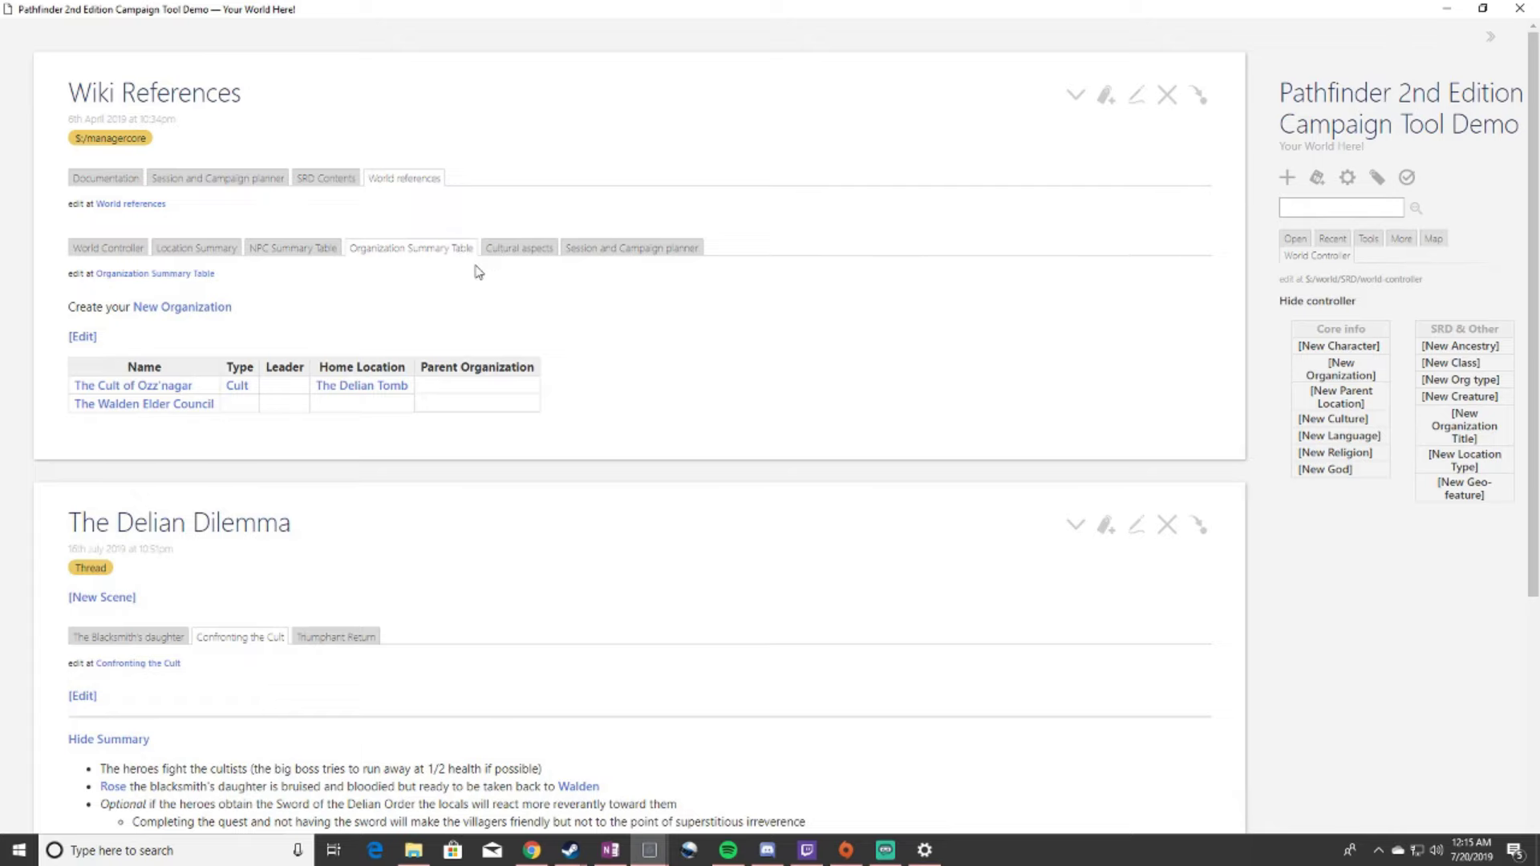
left_click(311, 252)
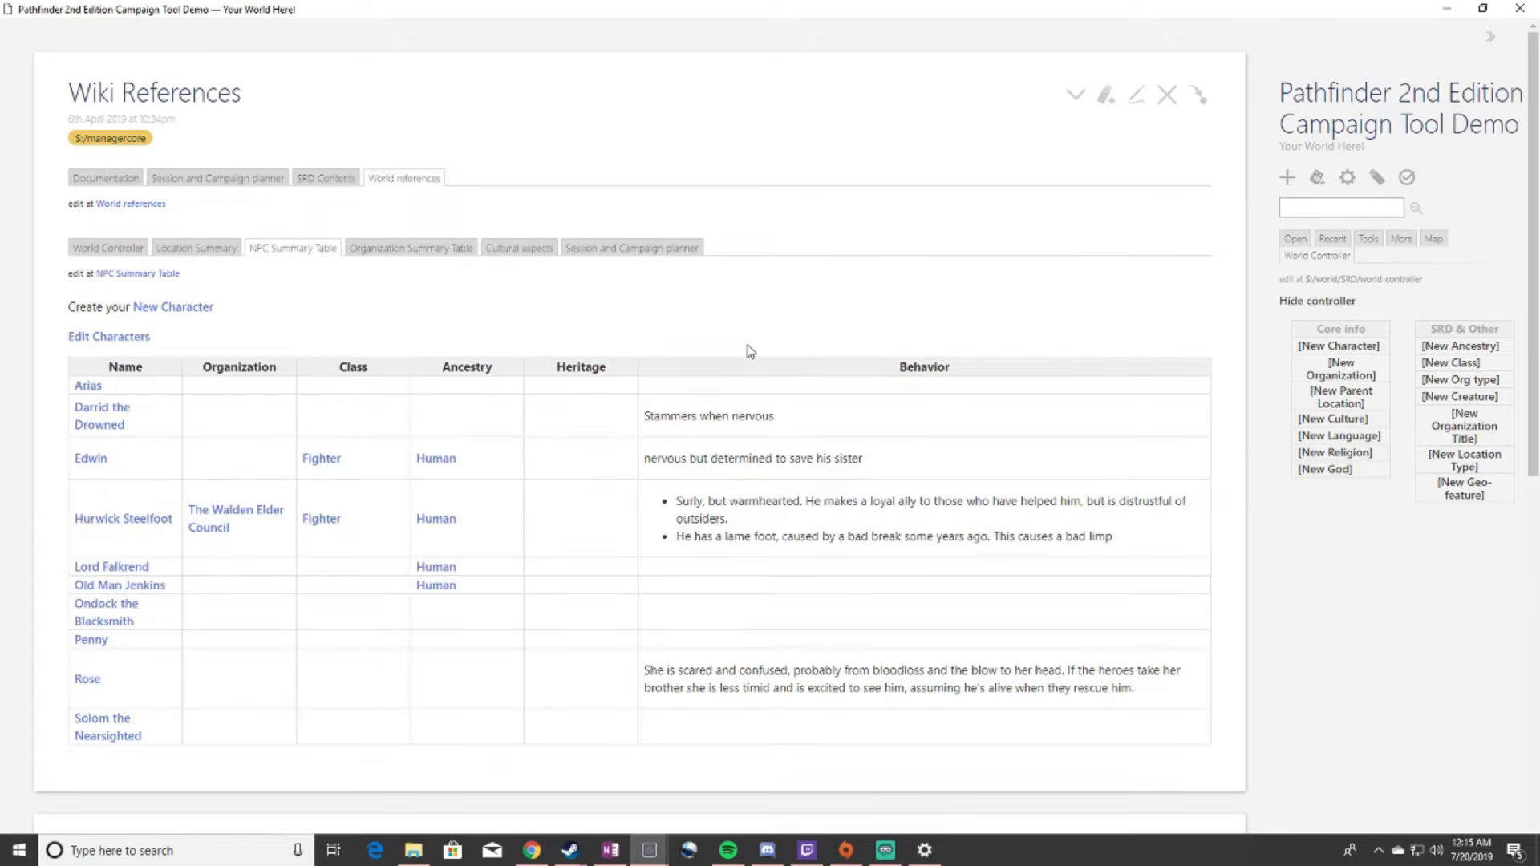
scroll(750, 347, "down", 1)
scroll(748, 353, "up", 1)
- Set Walden's location type to Village in the location summary table and return to the summary view
left_click(206, 250)
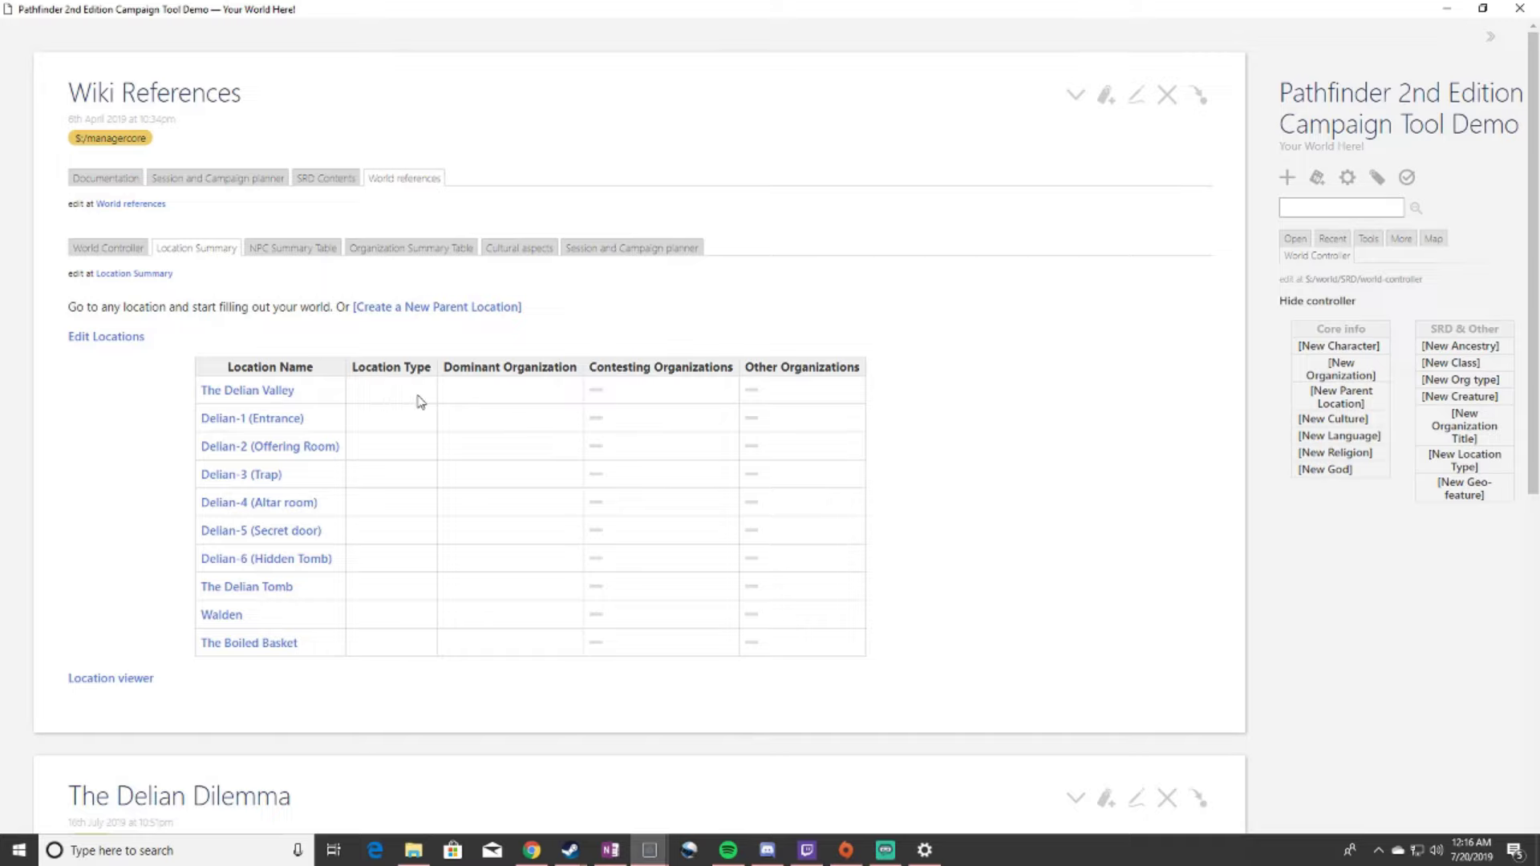
left_click(128, 339)
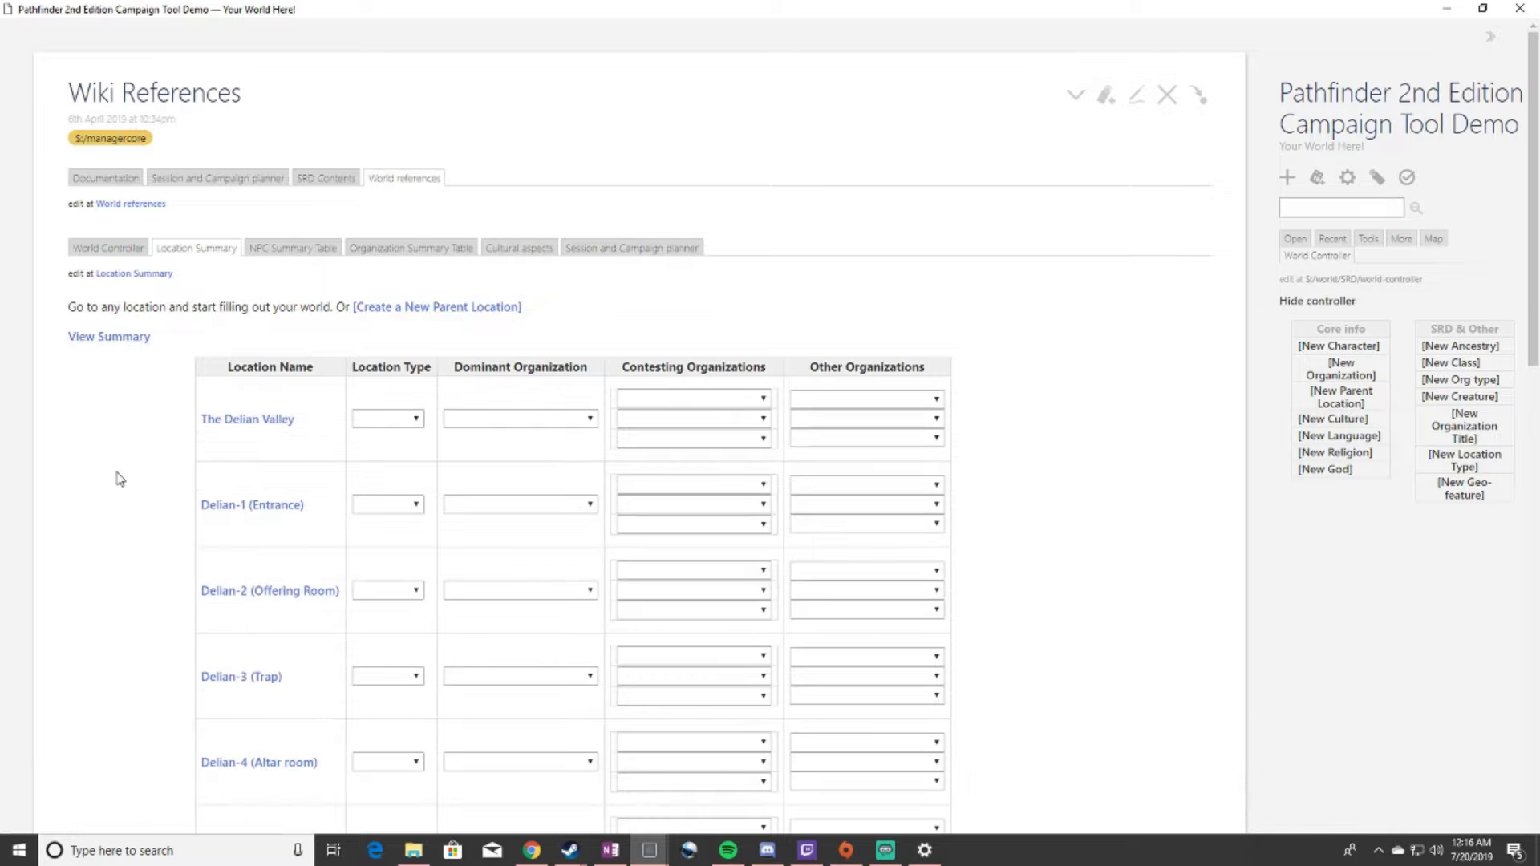
scroll(127, 479, "down", 6)
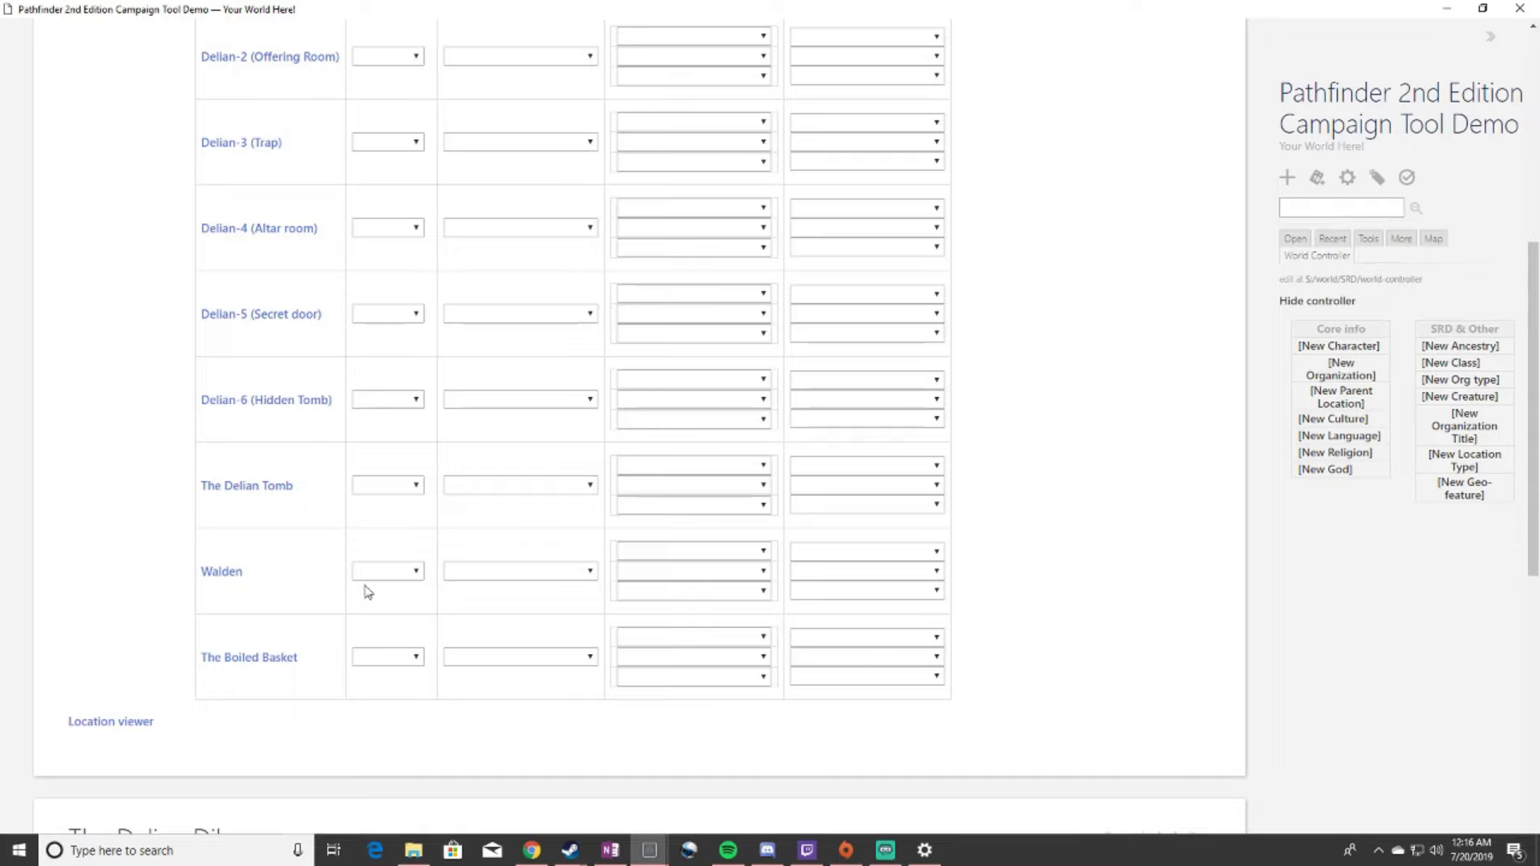
left_click(405, 578)
left_click(400, 624)
scroll(399, 630, "up", 2)
scroll(393, 639, "up", 5)
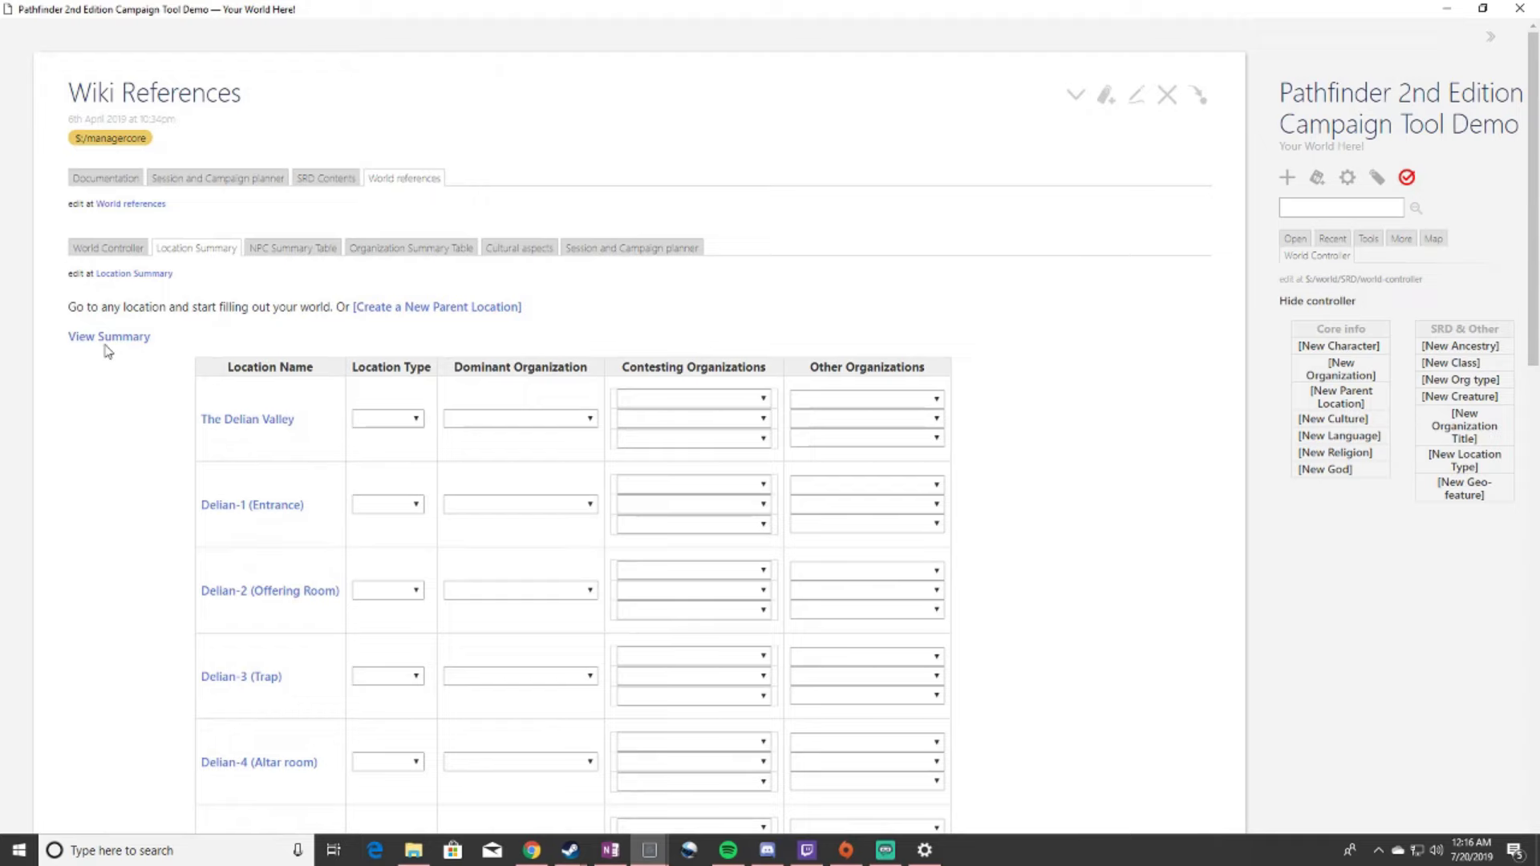
left_click(108, 337)
scroll(172, 474, "down", 1)
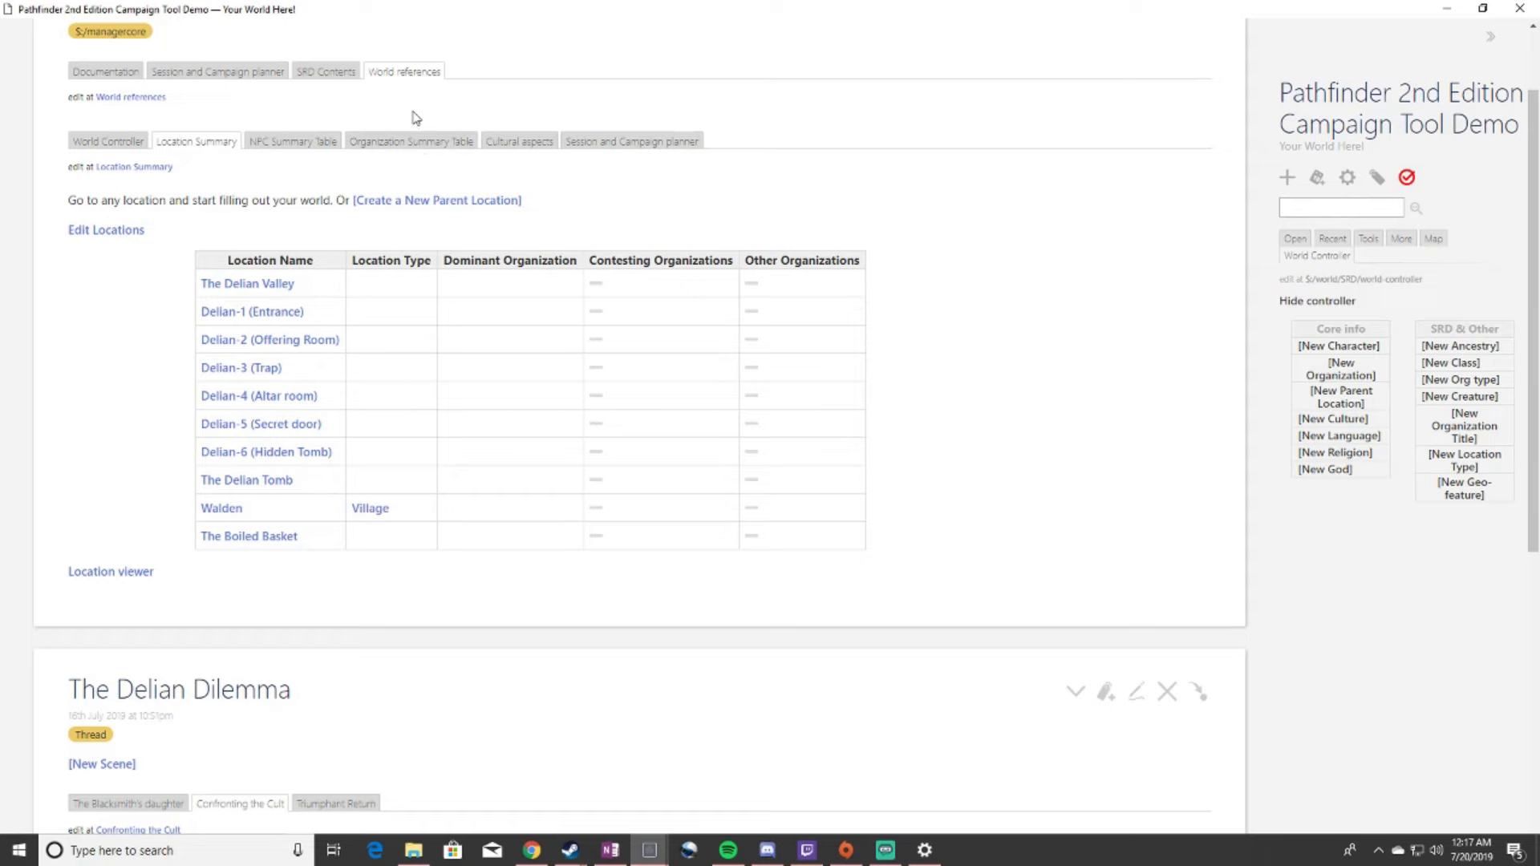
- Look at the organization summary table and return to the location summary
left_click(428, 143)
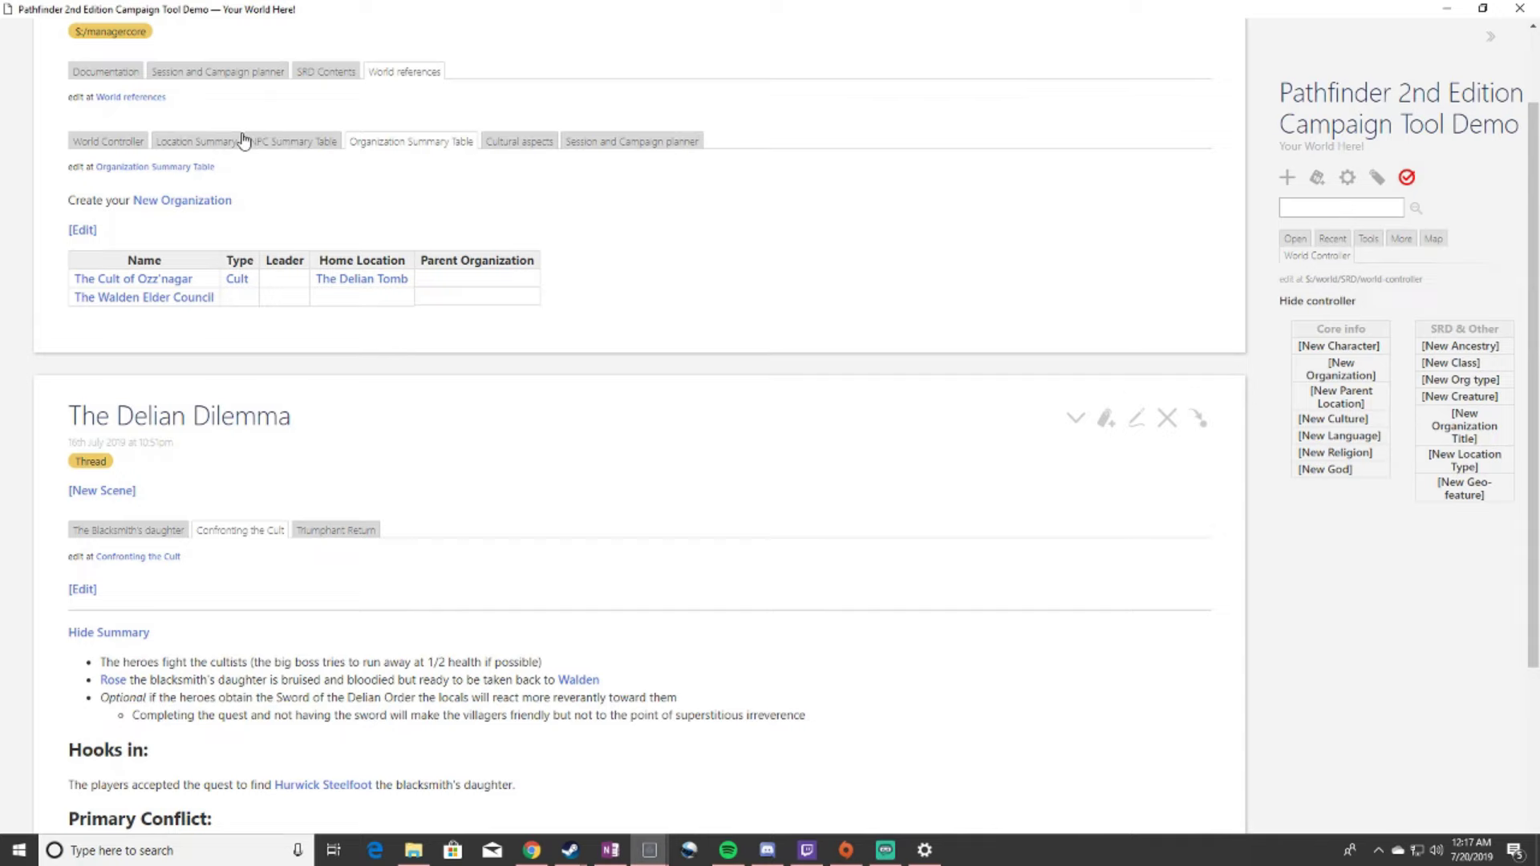
left_click(243, 140)
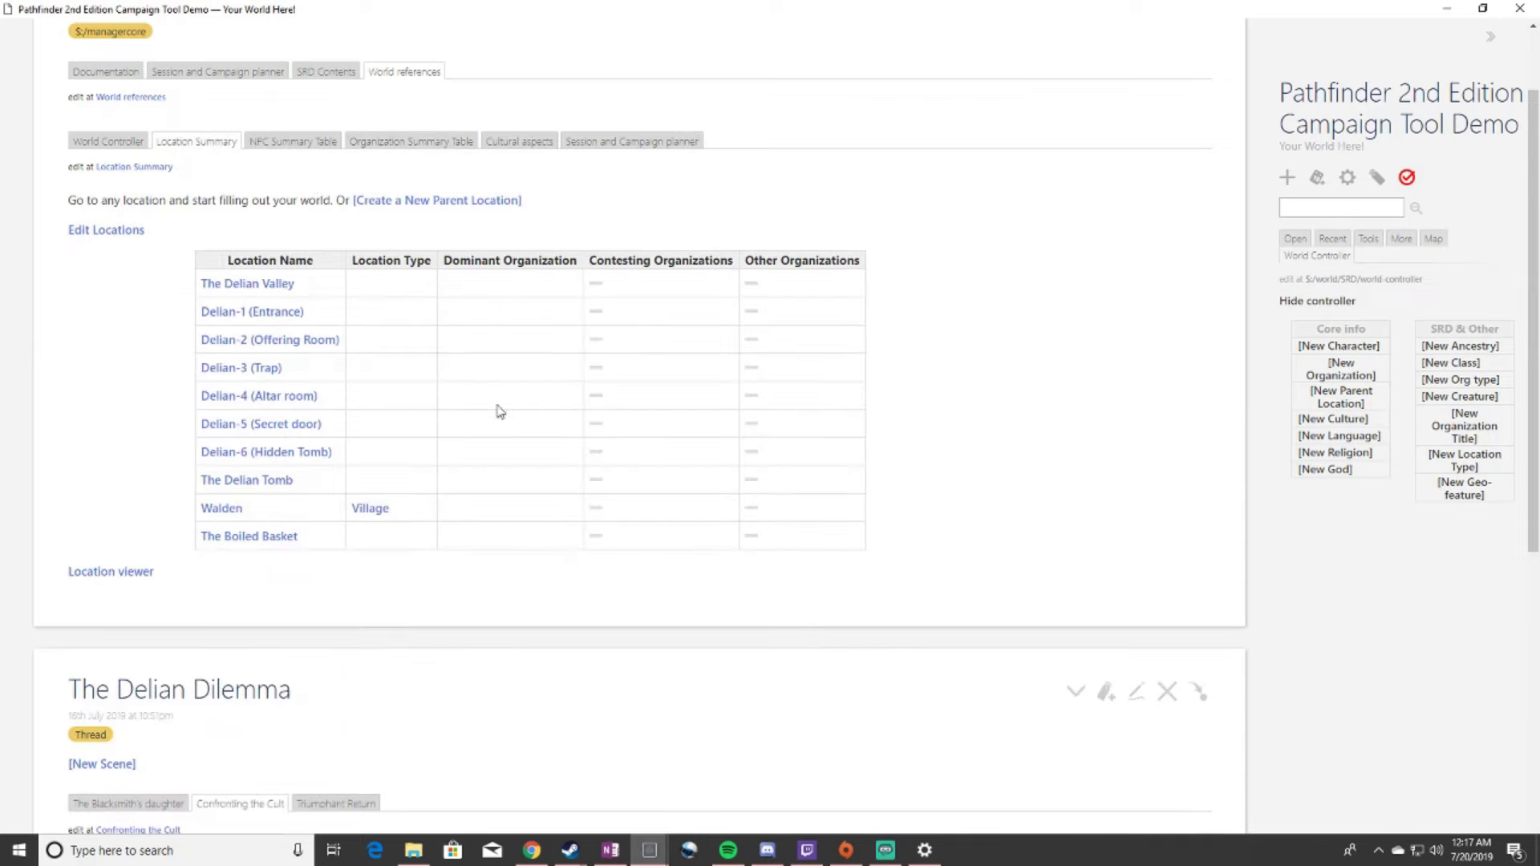
scroll(602, 599, "up", 2)
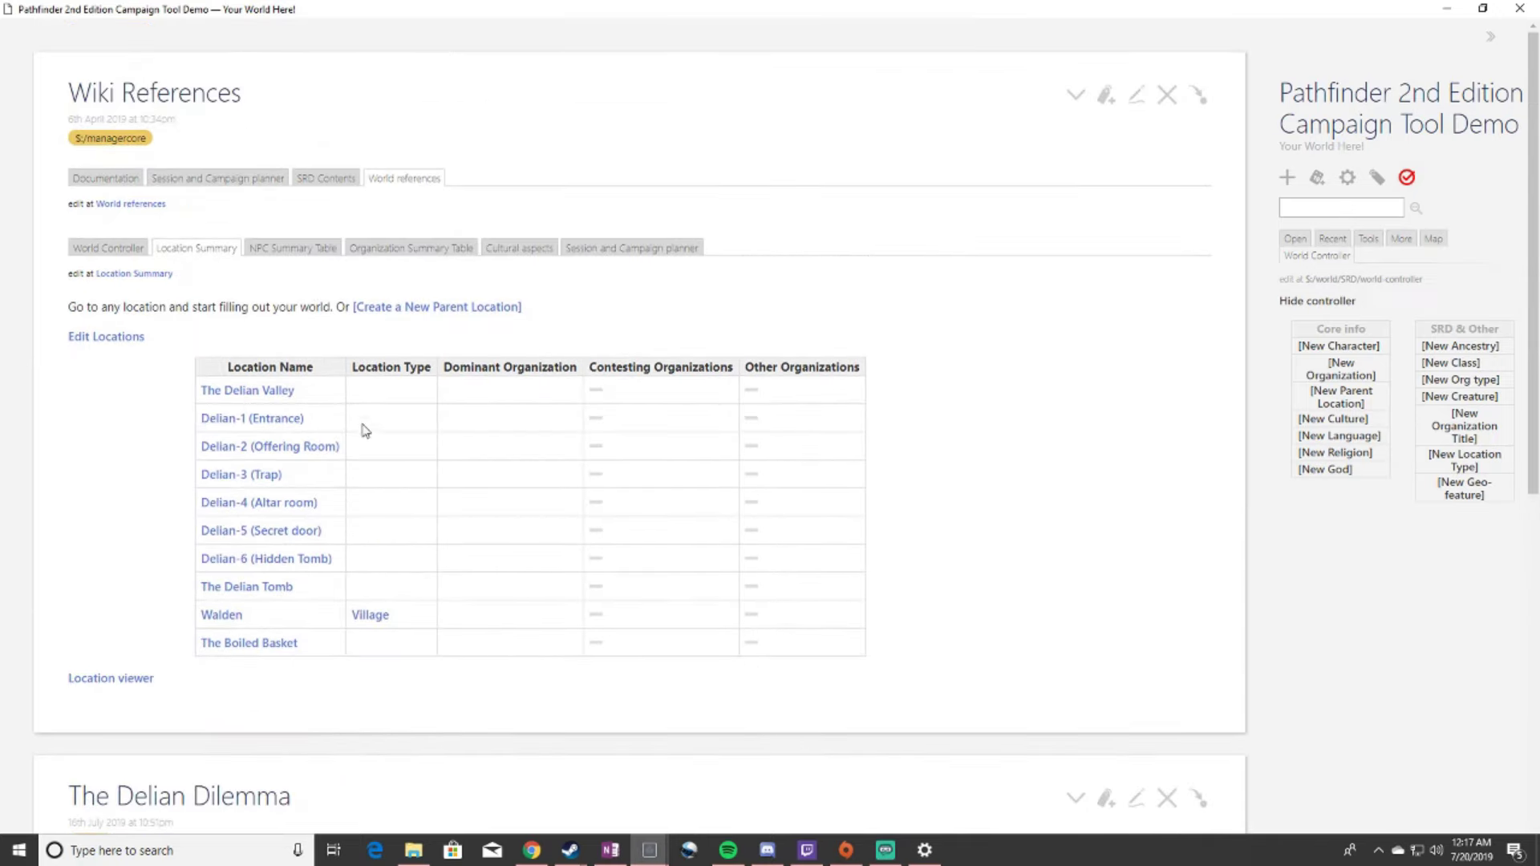
- Open The Delian Valley from the location summary and review its additional info, hiding it again when done
left_click(293, 393)
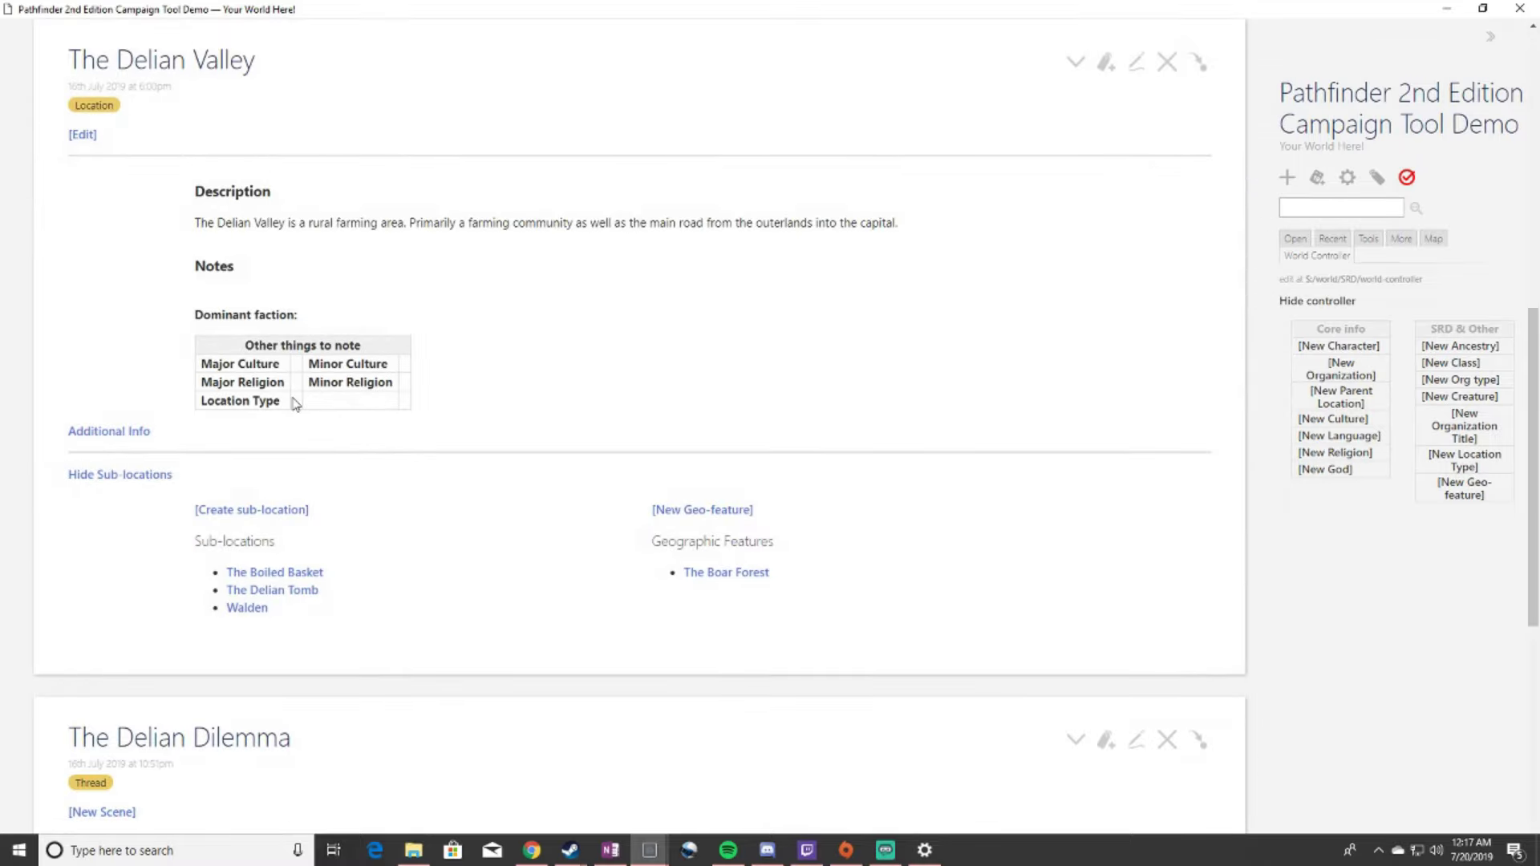
scroll(294, 413, "up", 8)
scroll(451, 478, "up", 2)
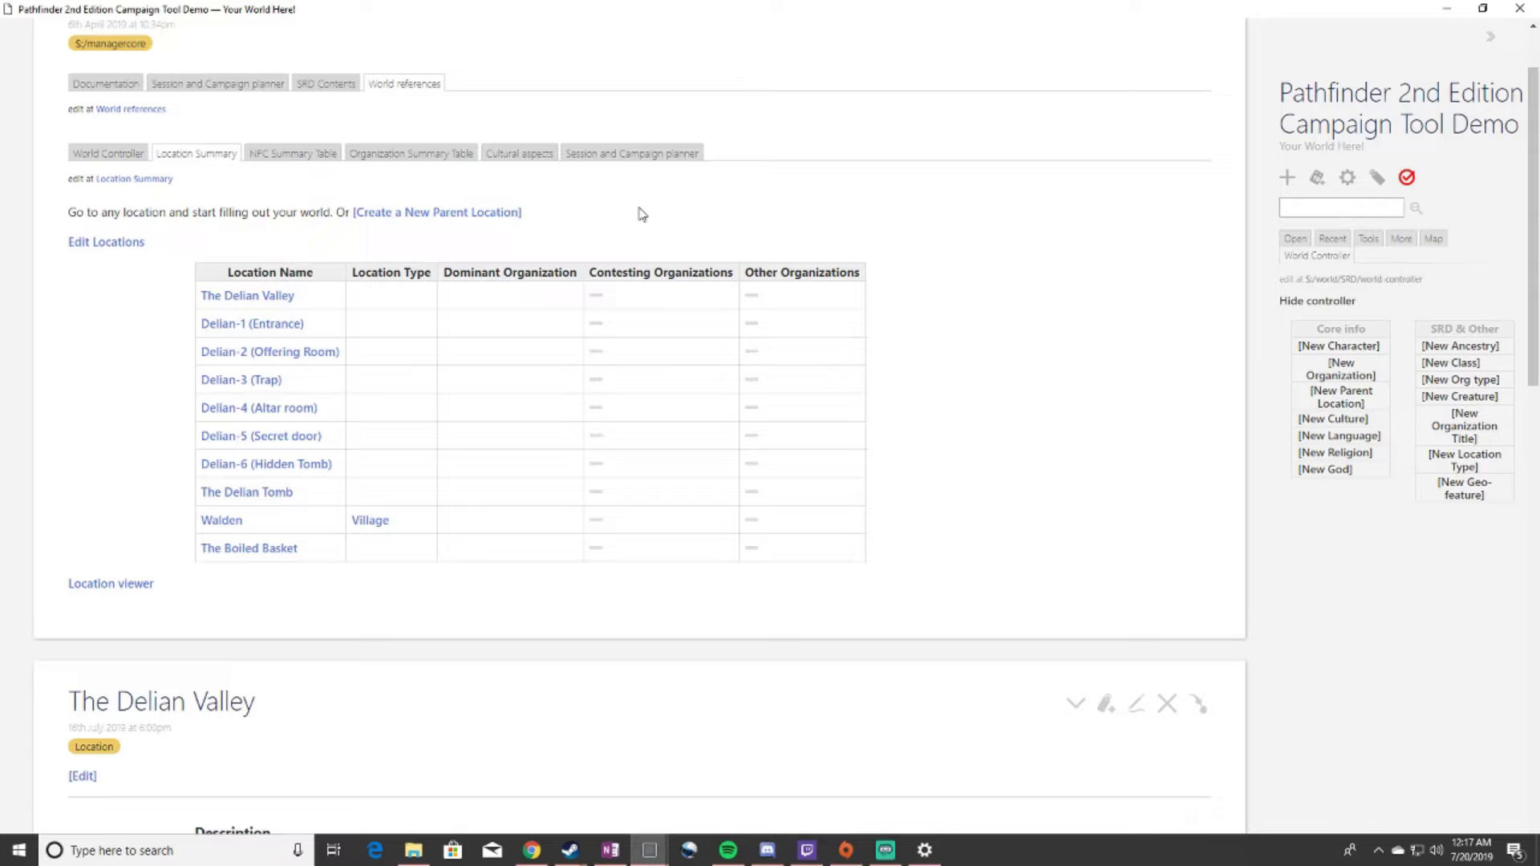
left_click(274, 297)
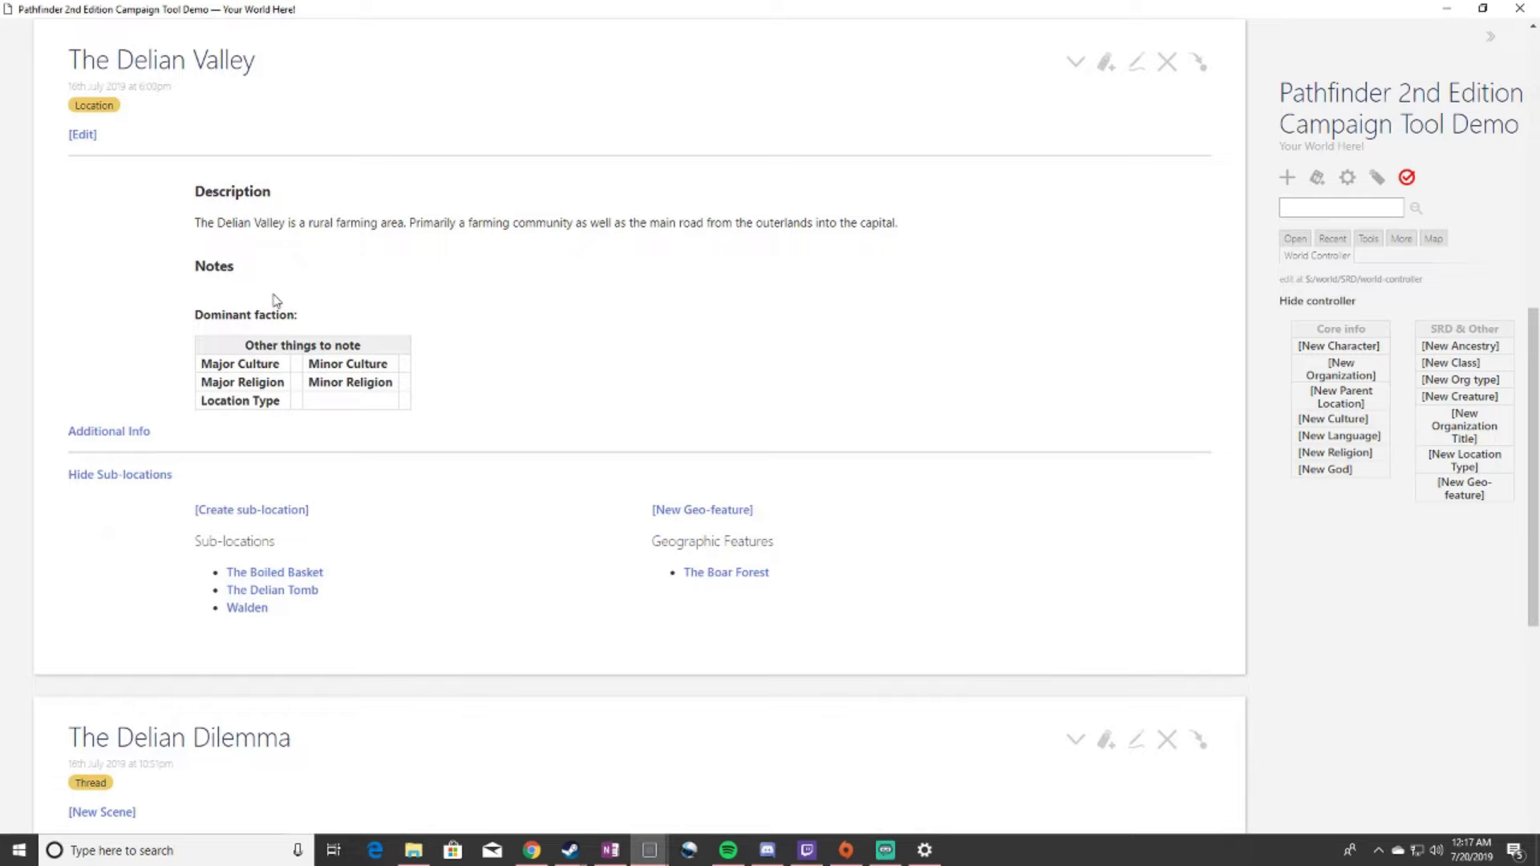
scroll(390, 489, "up", 1)
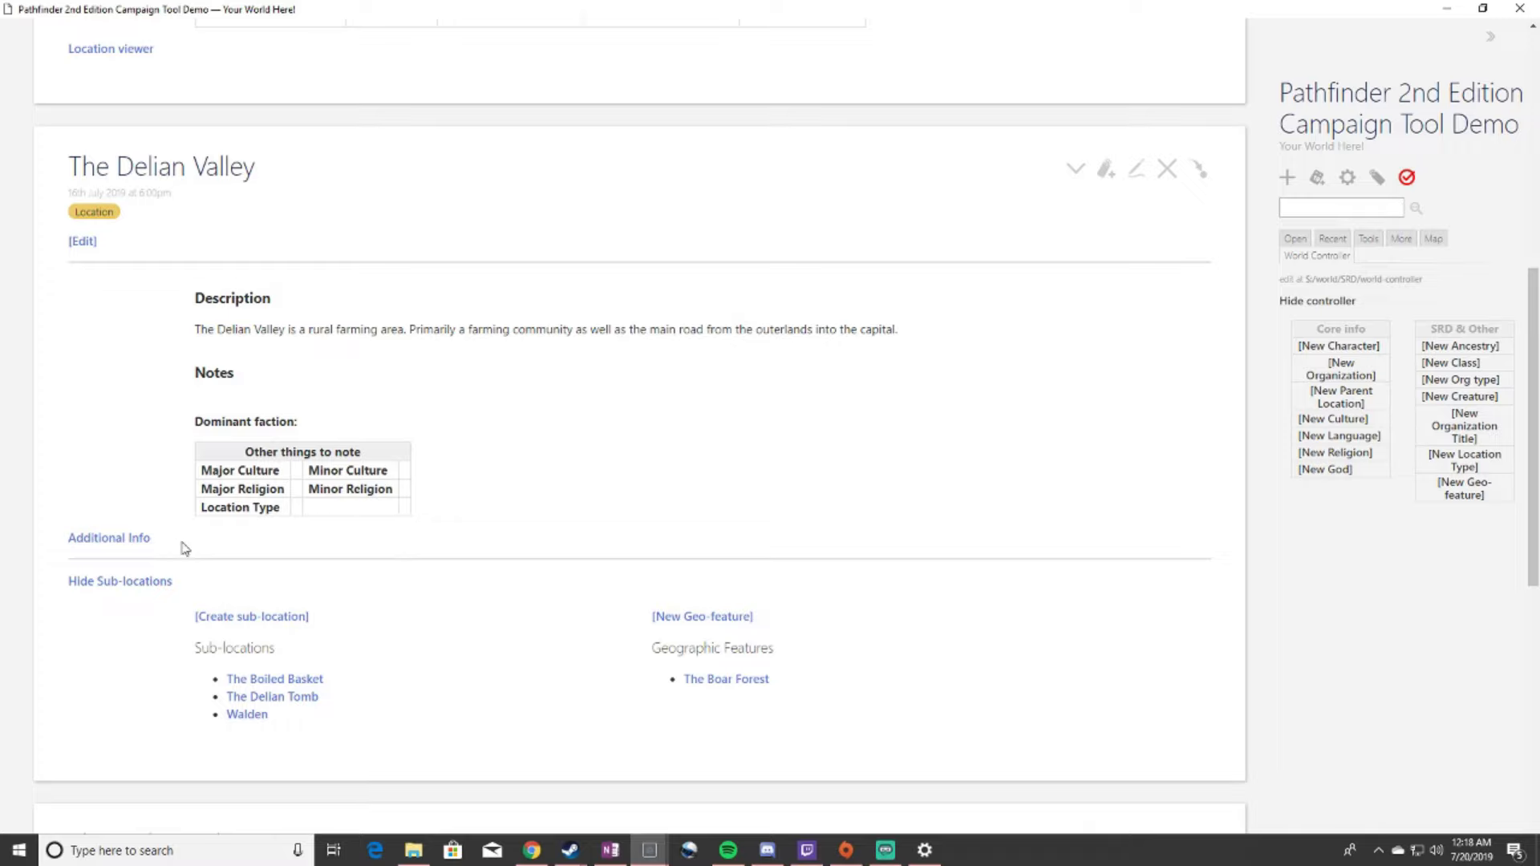
left_click(130, 539)
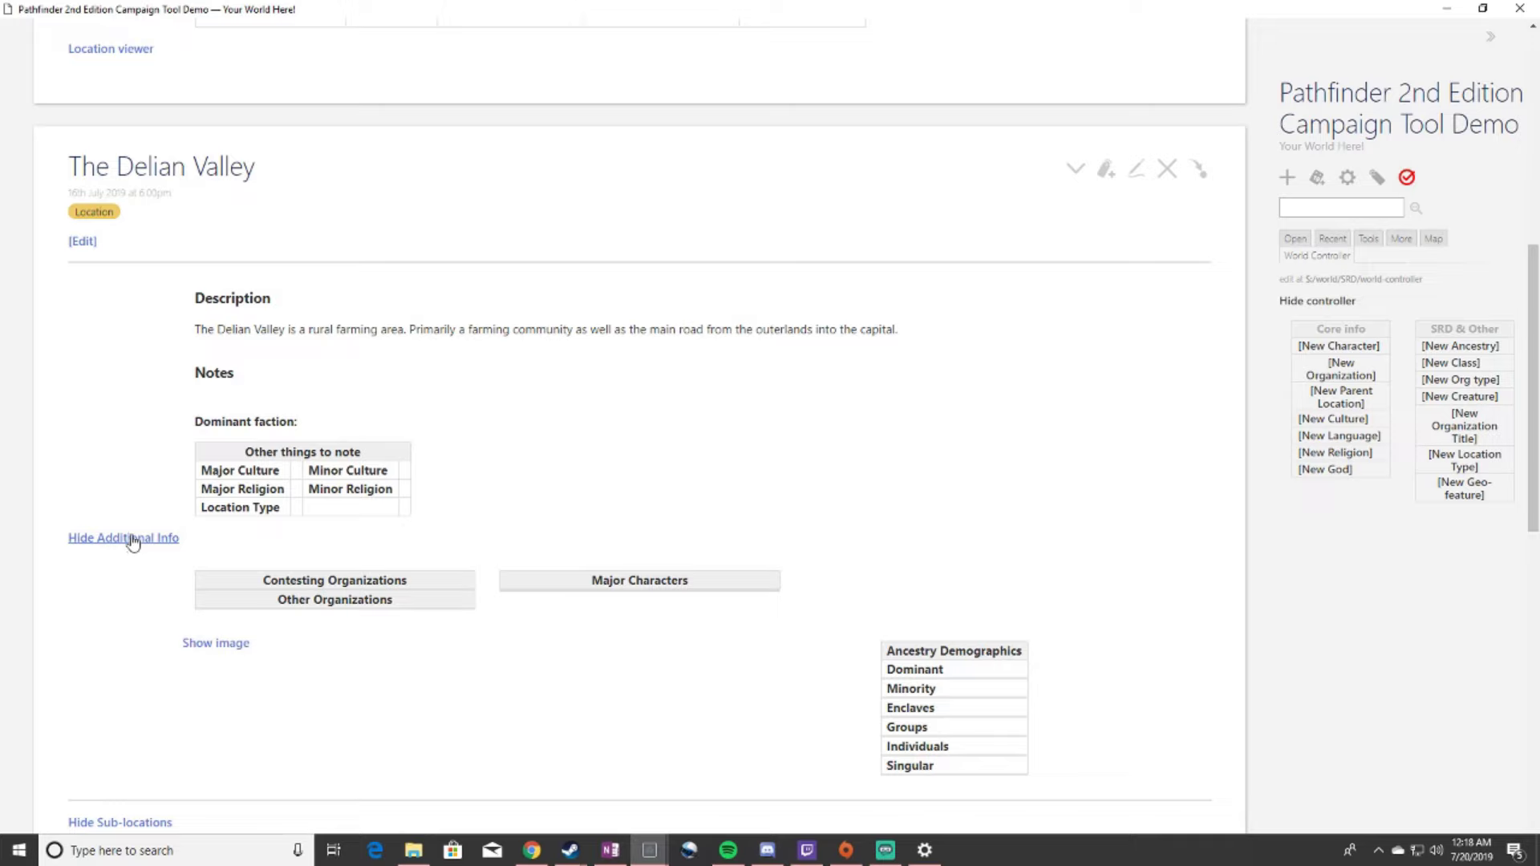
left_click(134, 540)
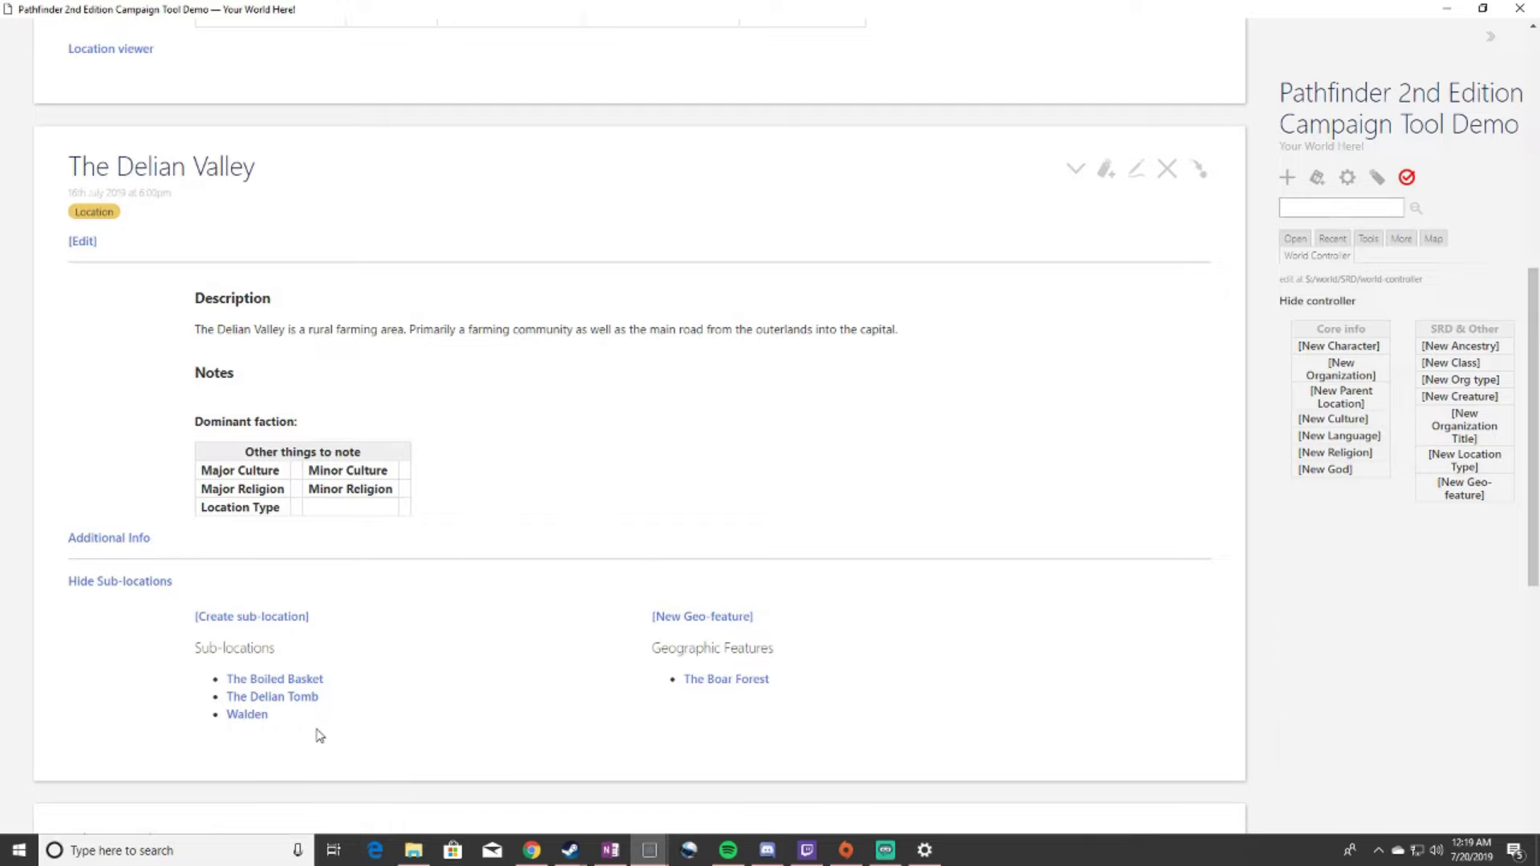
- View the Walden and The Boiled Basket sub-locations of The Delian Valley, closing each entry after viewing
left_click(261, 722)
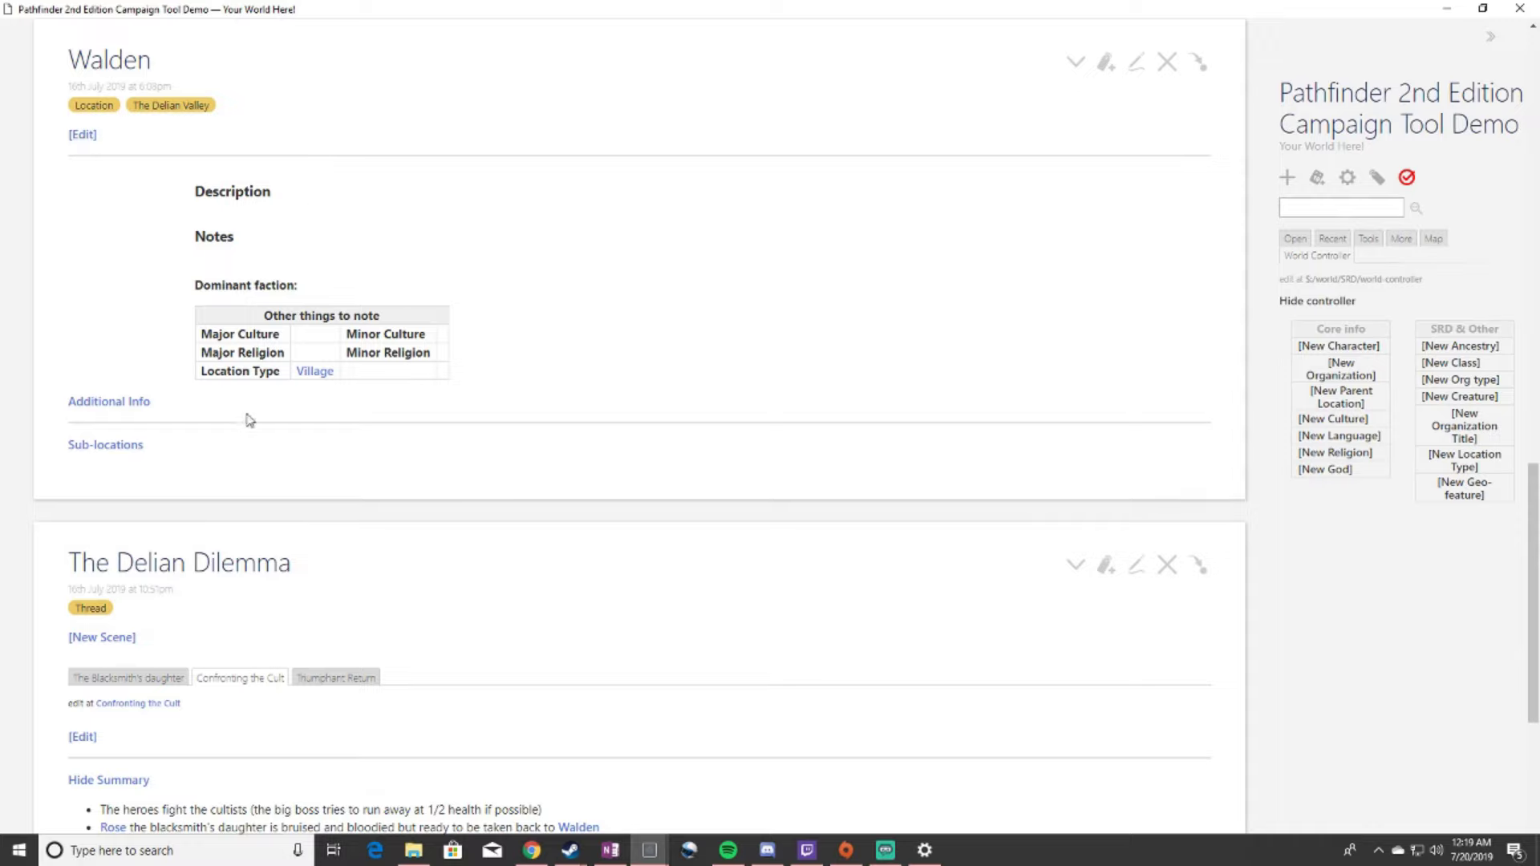
scroll(530, 433, "up", 1)
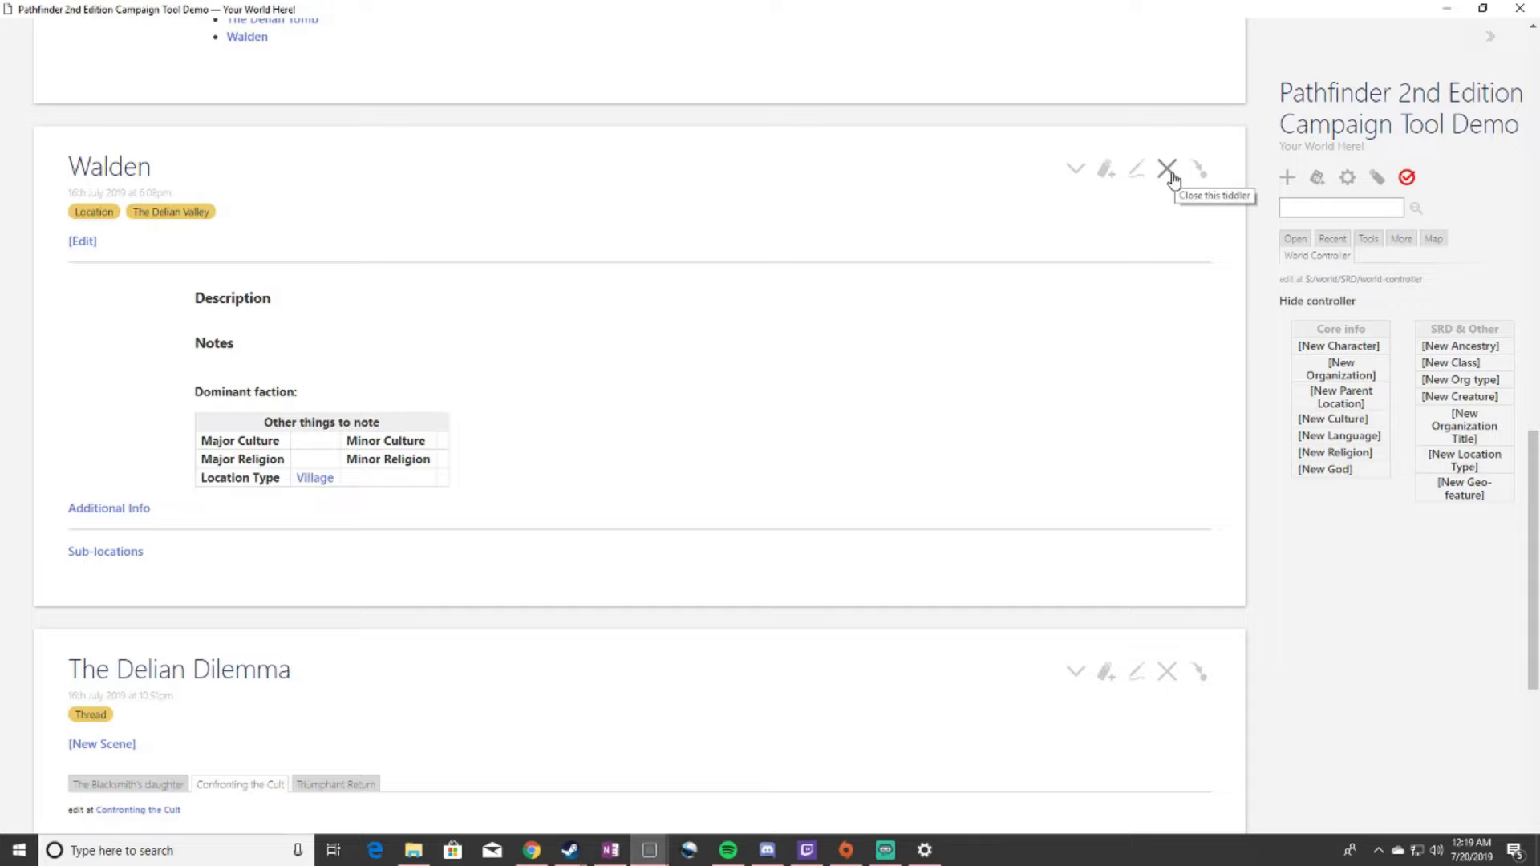
scroll(385, 433, "up", 2)
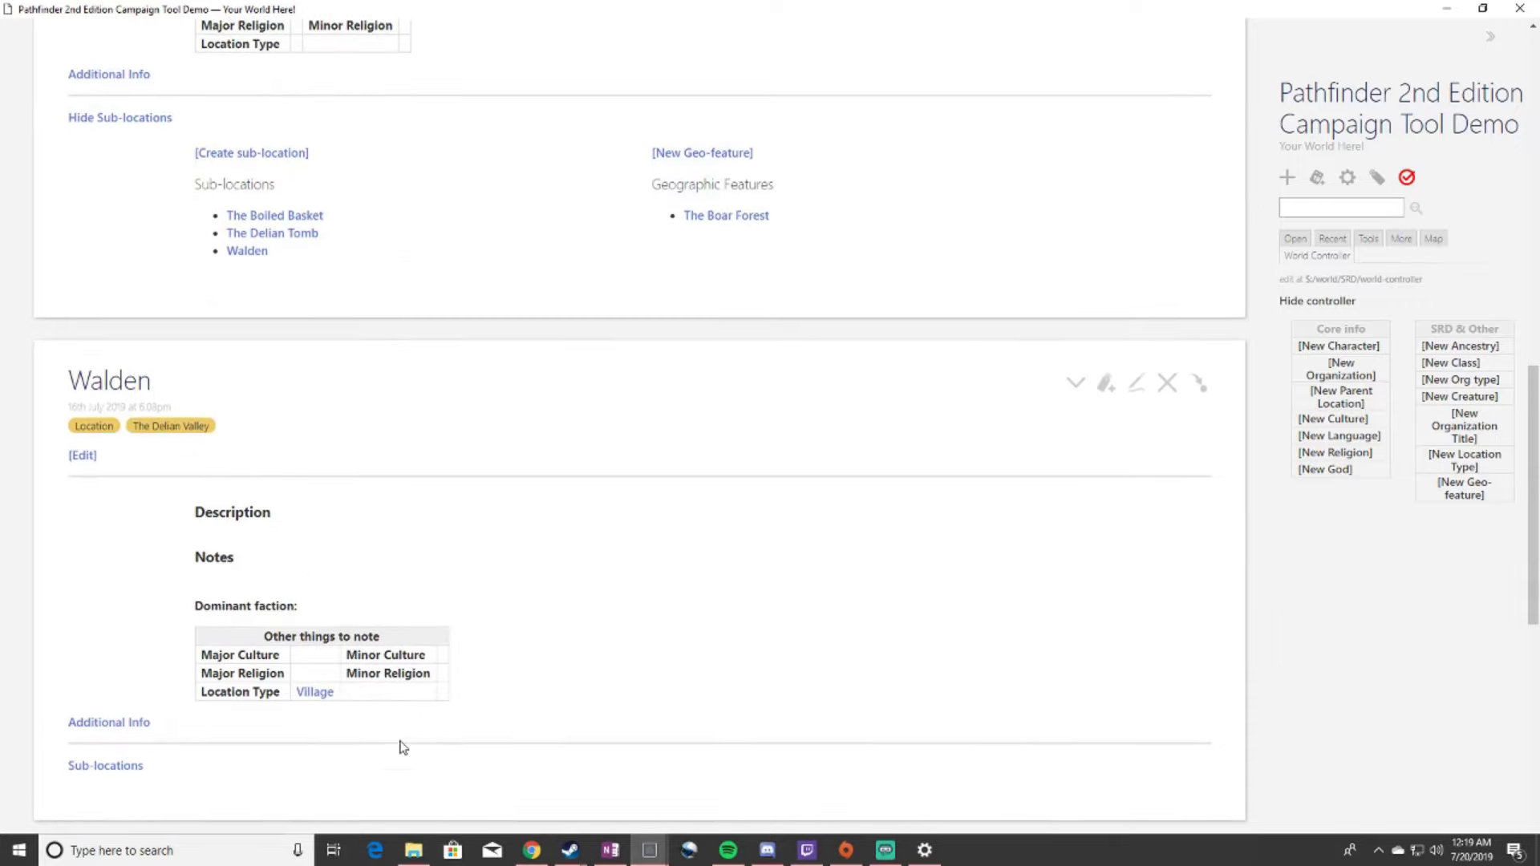
left_click(1168, 382)
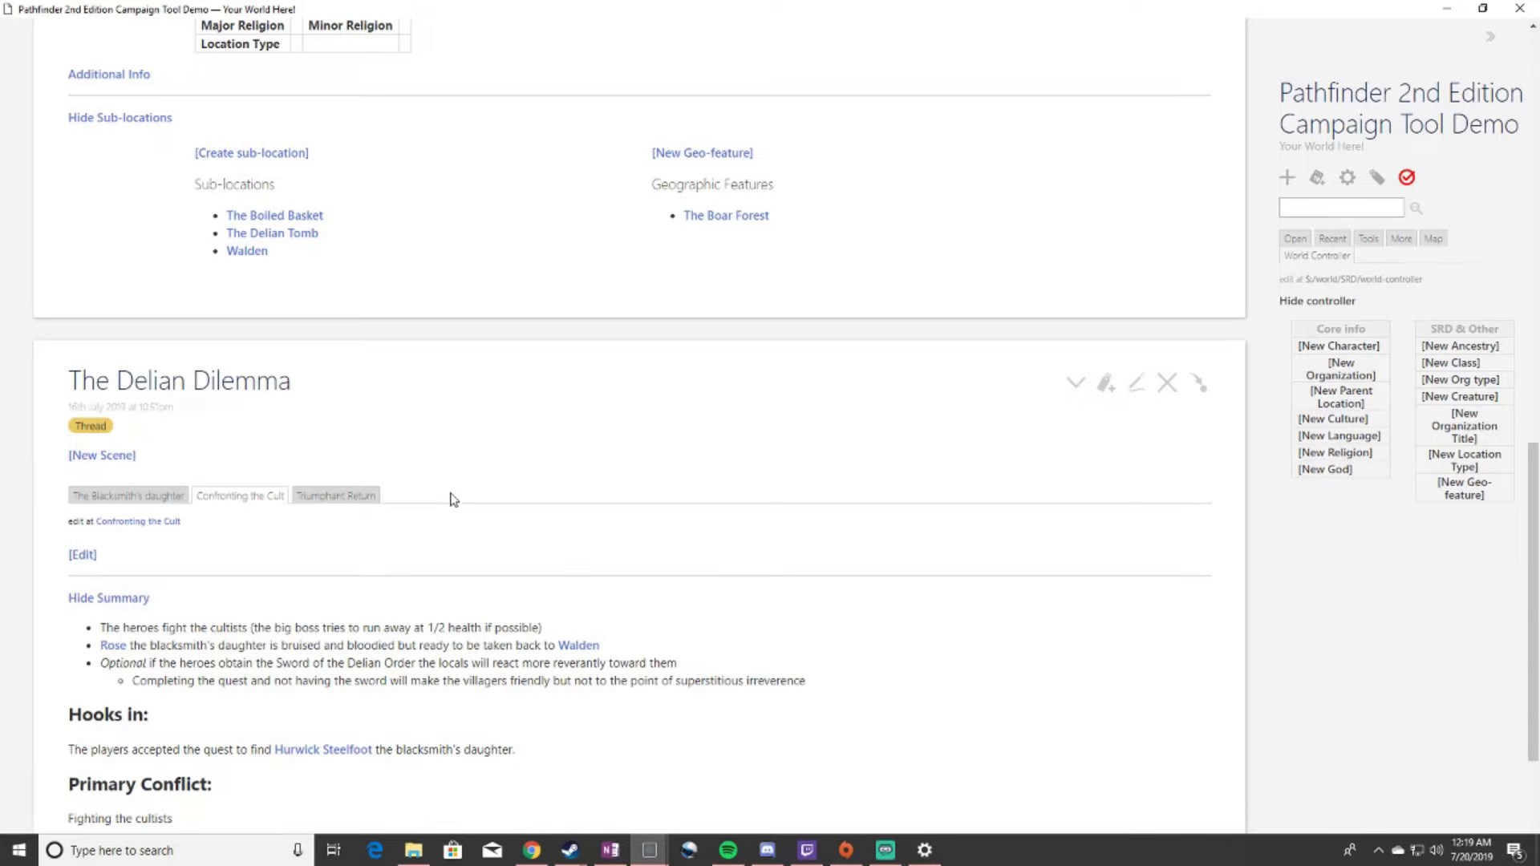
left_click(320, 216)
scroll(513, 473, "up", 1)
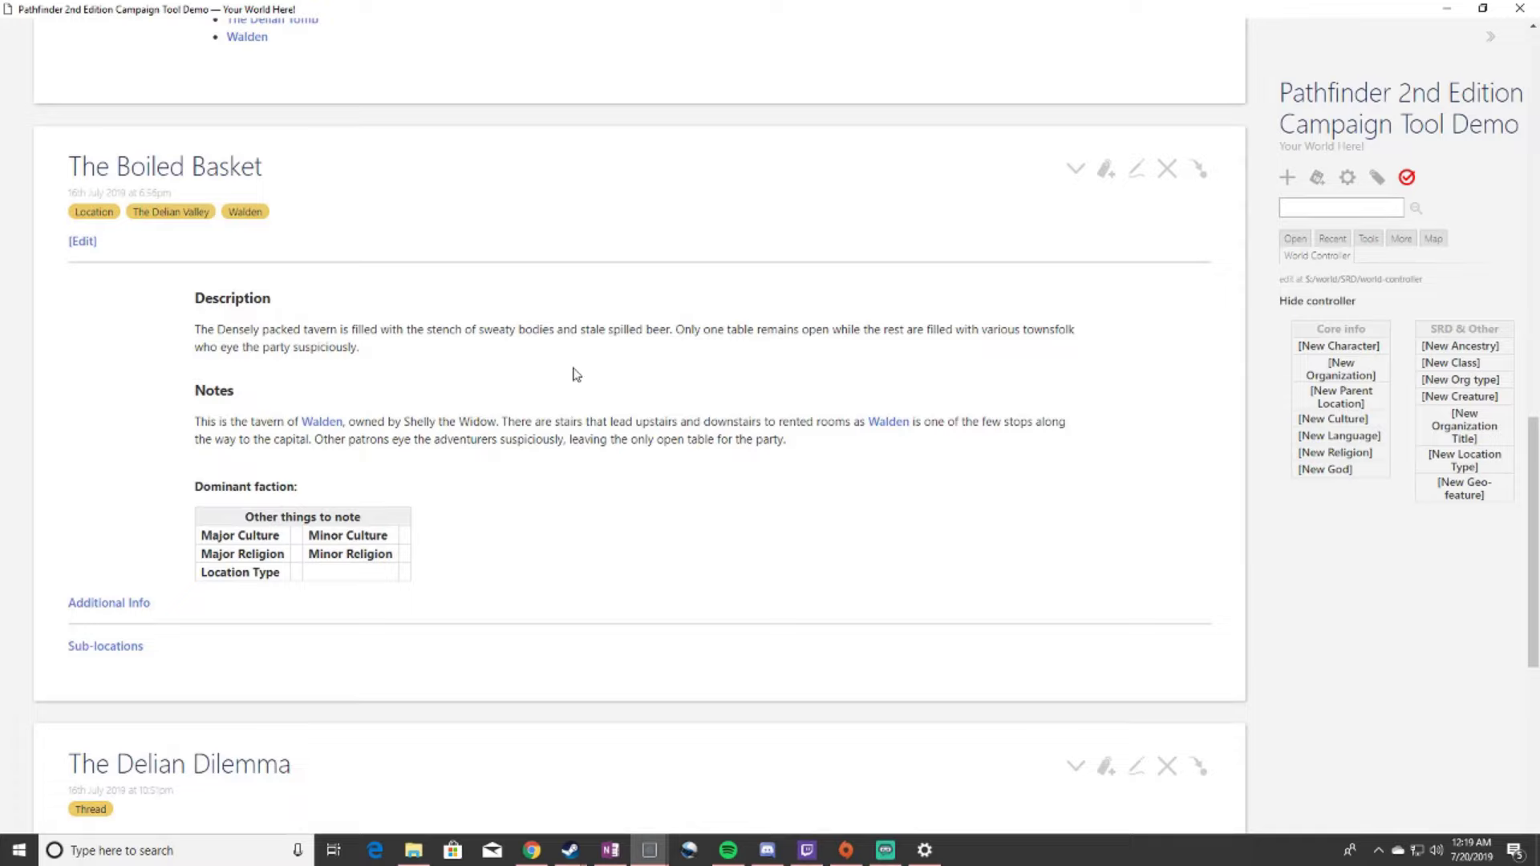
scroll(570, 385, "up", 1)
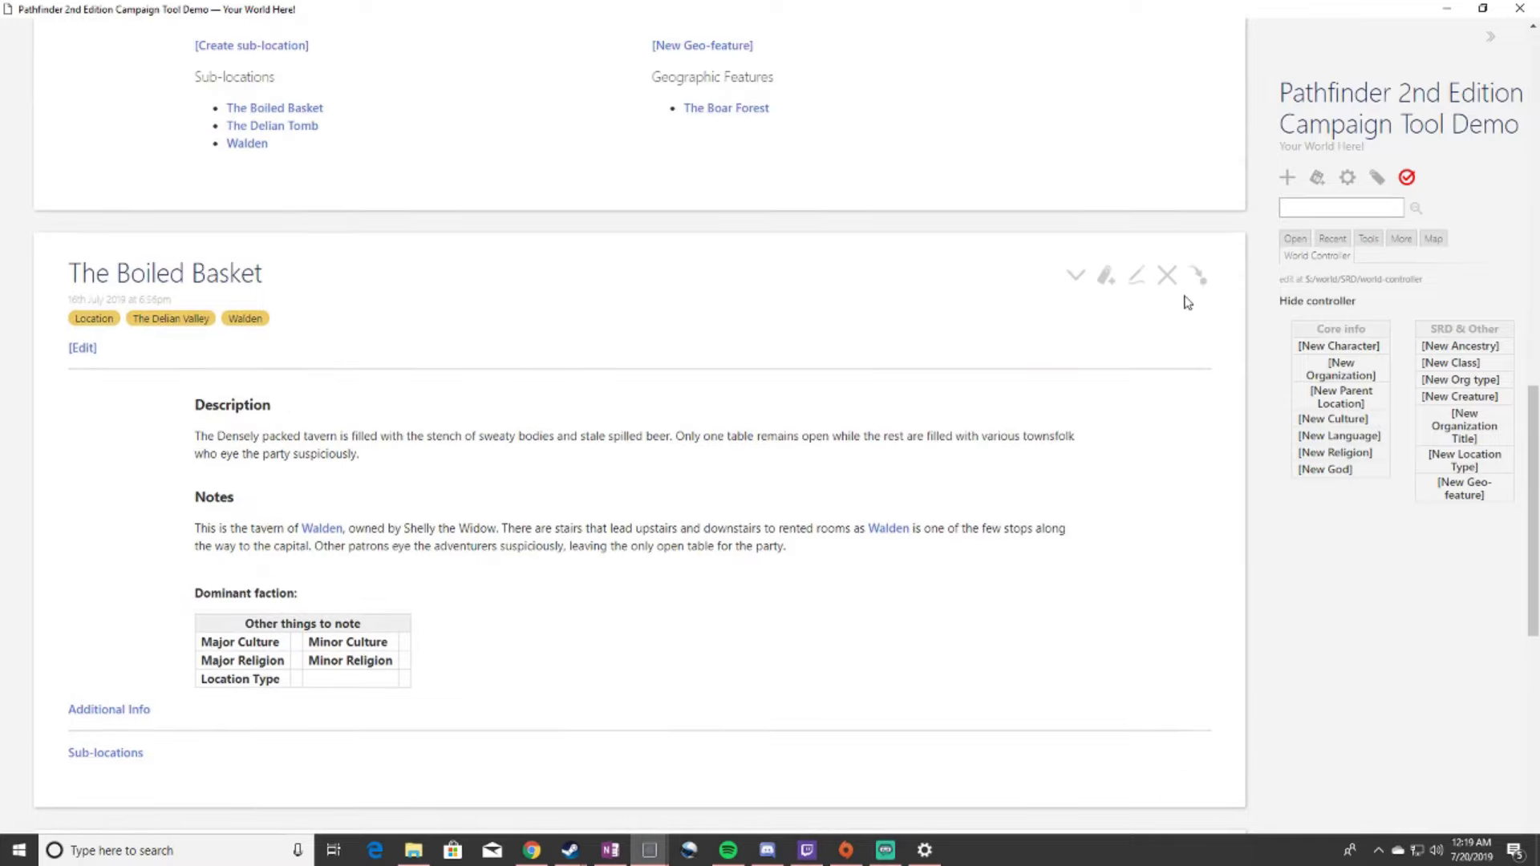
left_click(1167, 277)
scroll(415, 650, "up", 2)
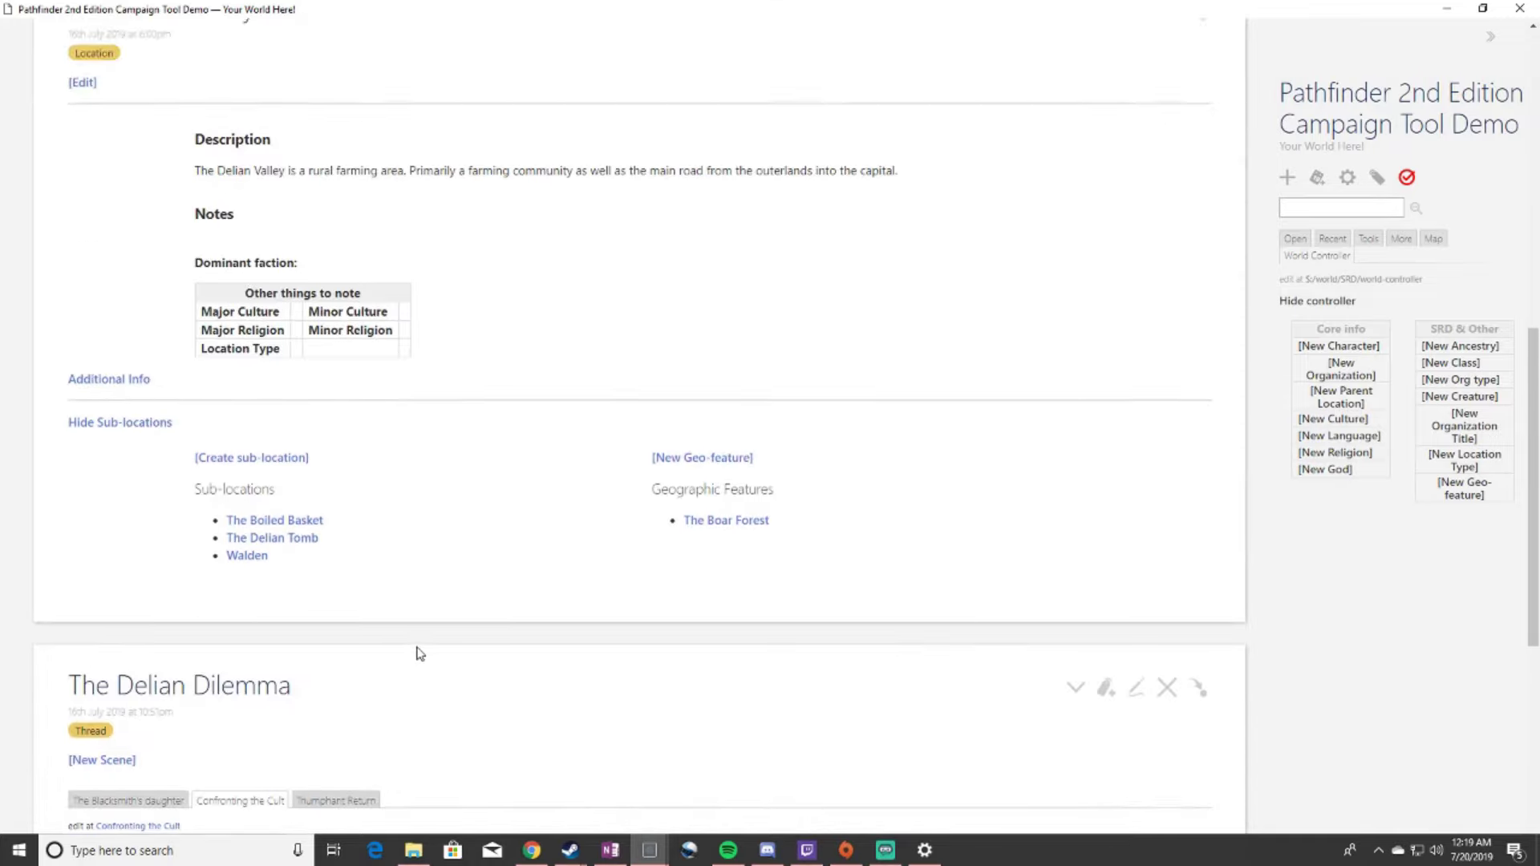
- Examine The Delian Valley's edit form with its sub-locations collapsed, and close the location entry
left_click(166, 548)
scroll(281, 553, "up", 2)
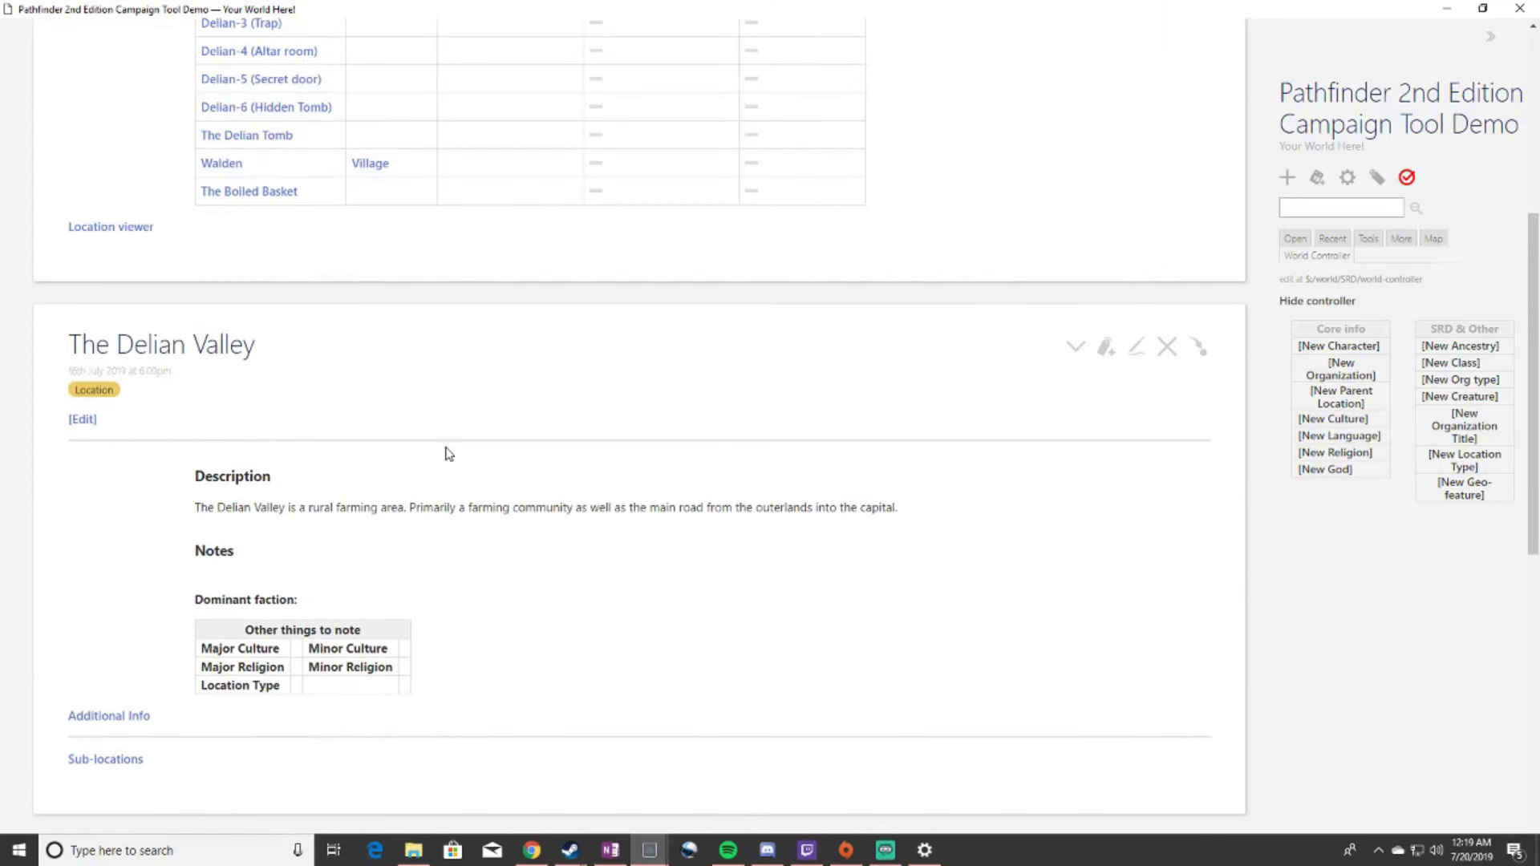
left_click(77, 419)
scroll(239, 540, "down", 2)
scroll(240, 540, "down", 1)
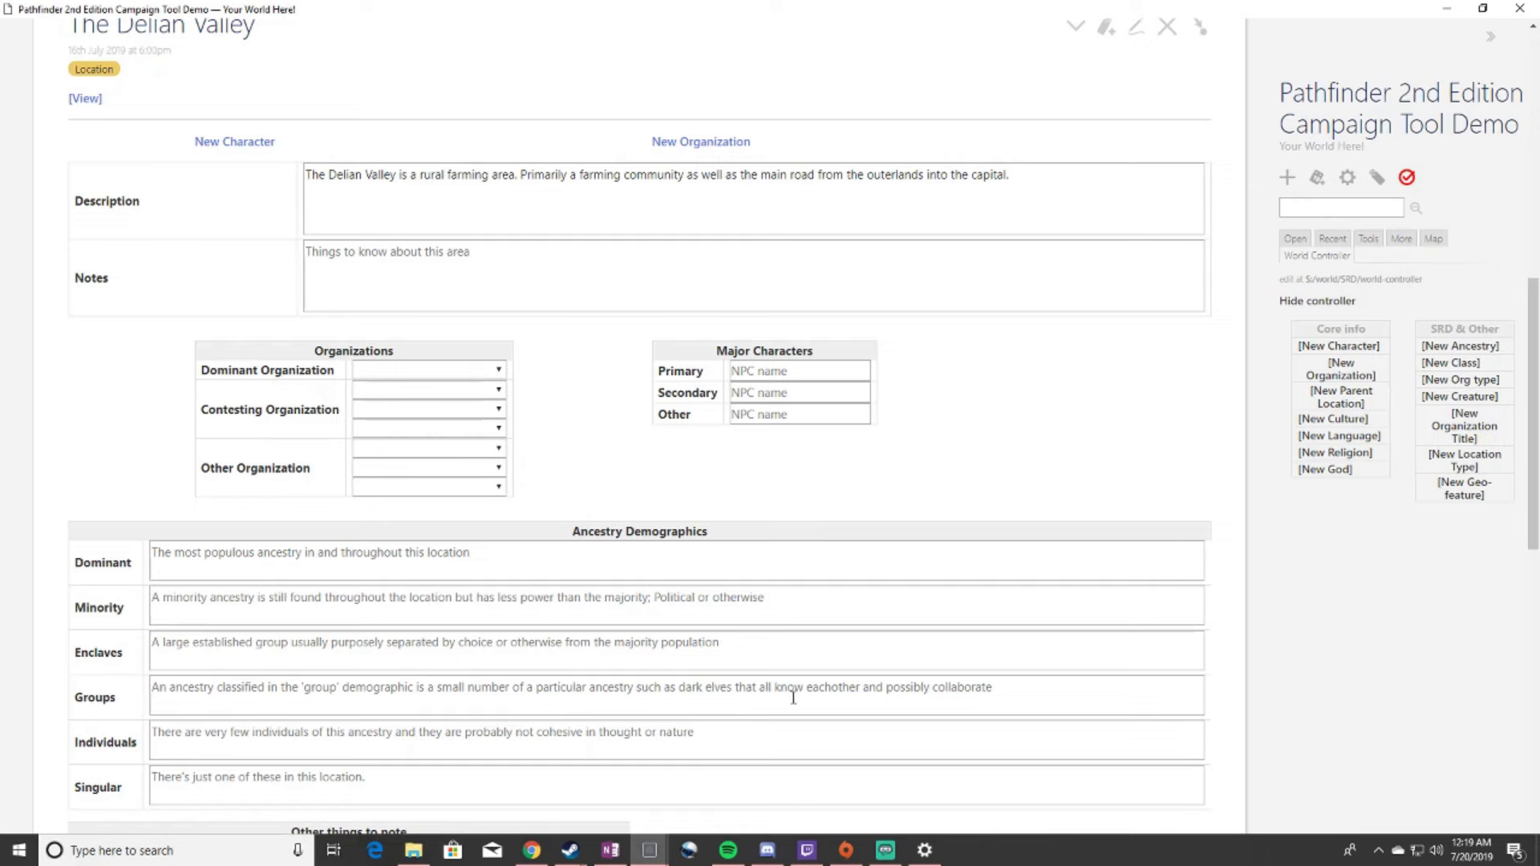
scroll(793, 702, "up", 3)
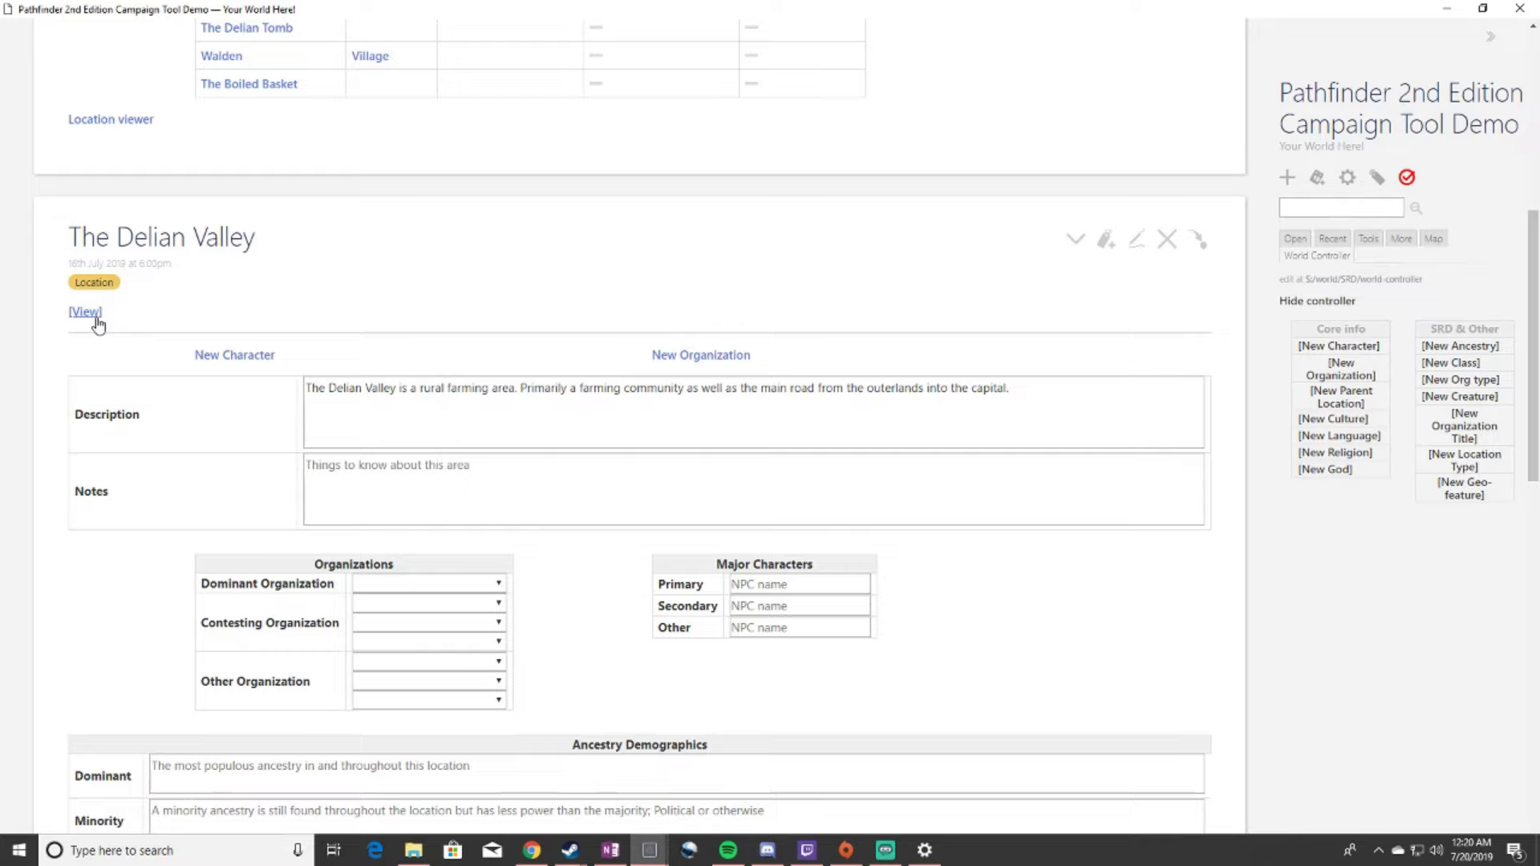
left_click(1167, 241)
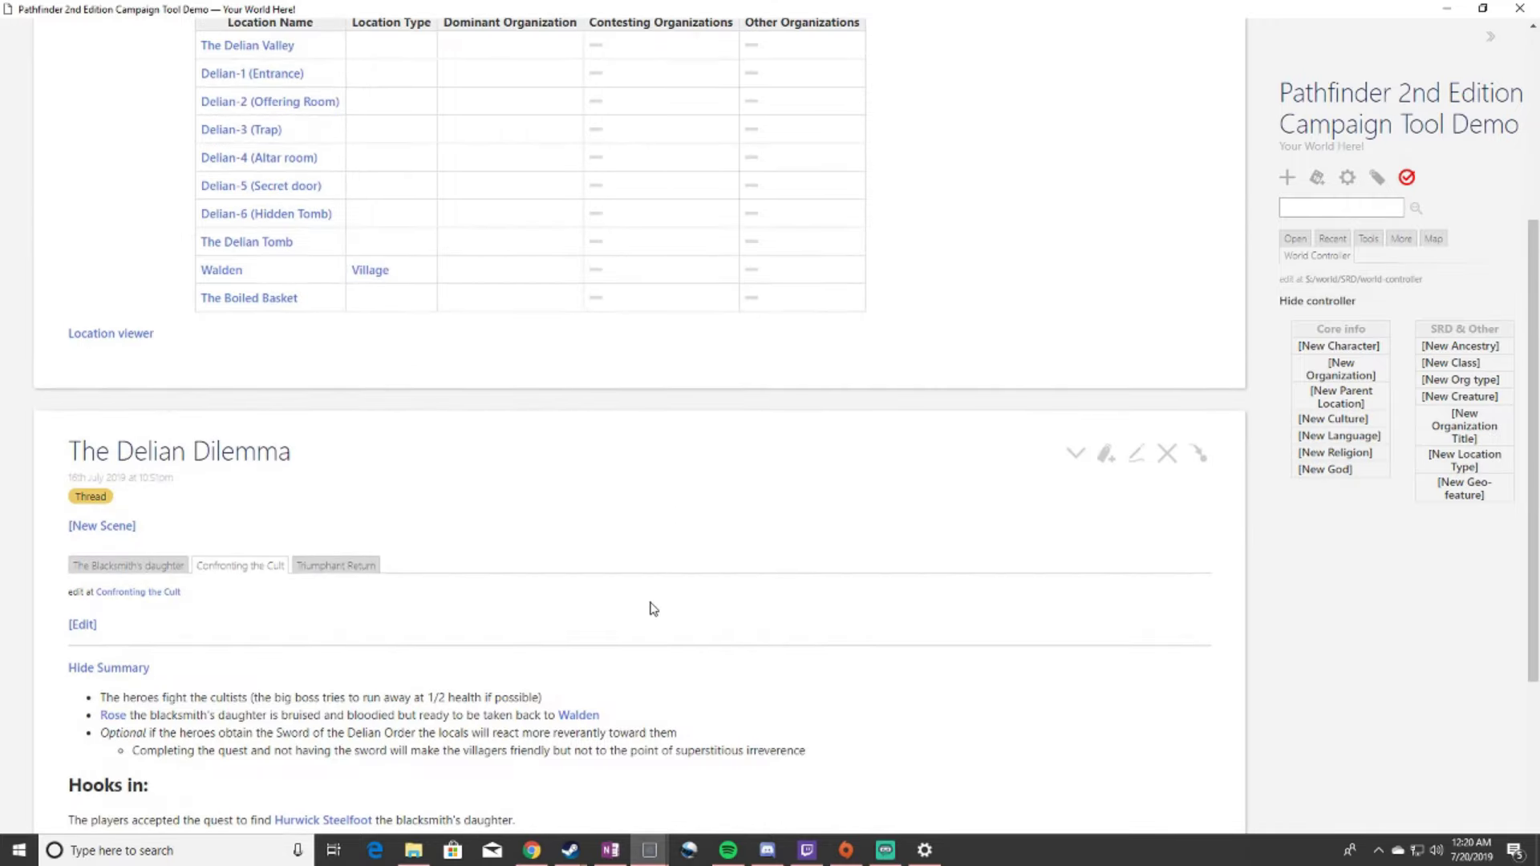
scroll(651, 611, "up", 4)
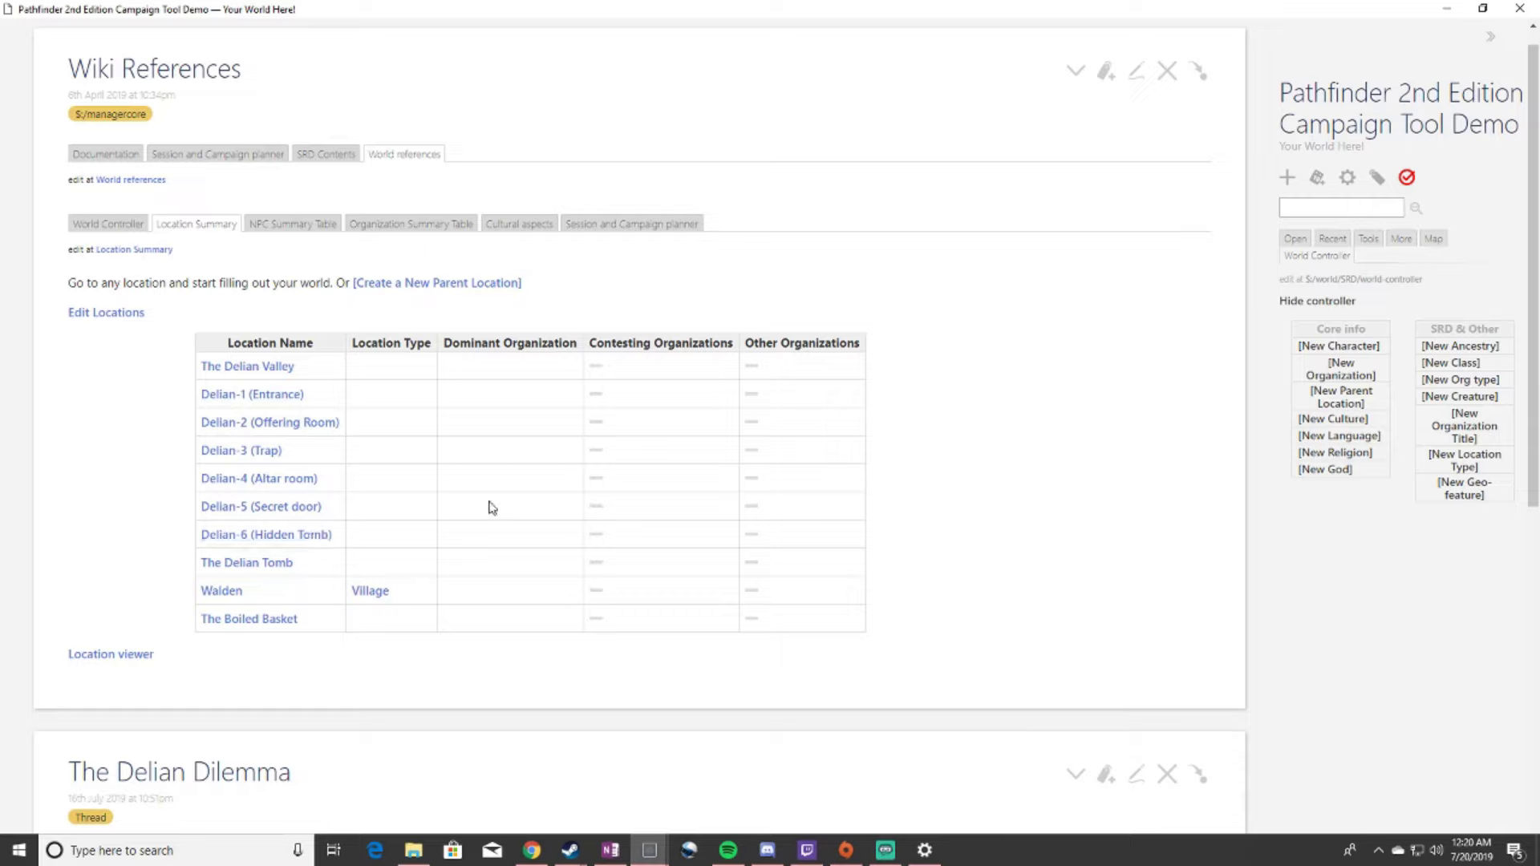
- Open Hurwick Steelfoot from the NPC summary table and bring up the character's edit form
left_click(265, 225)
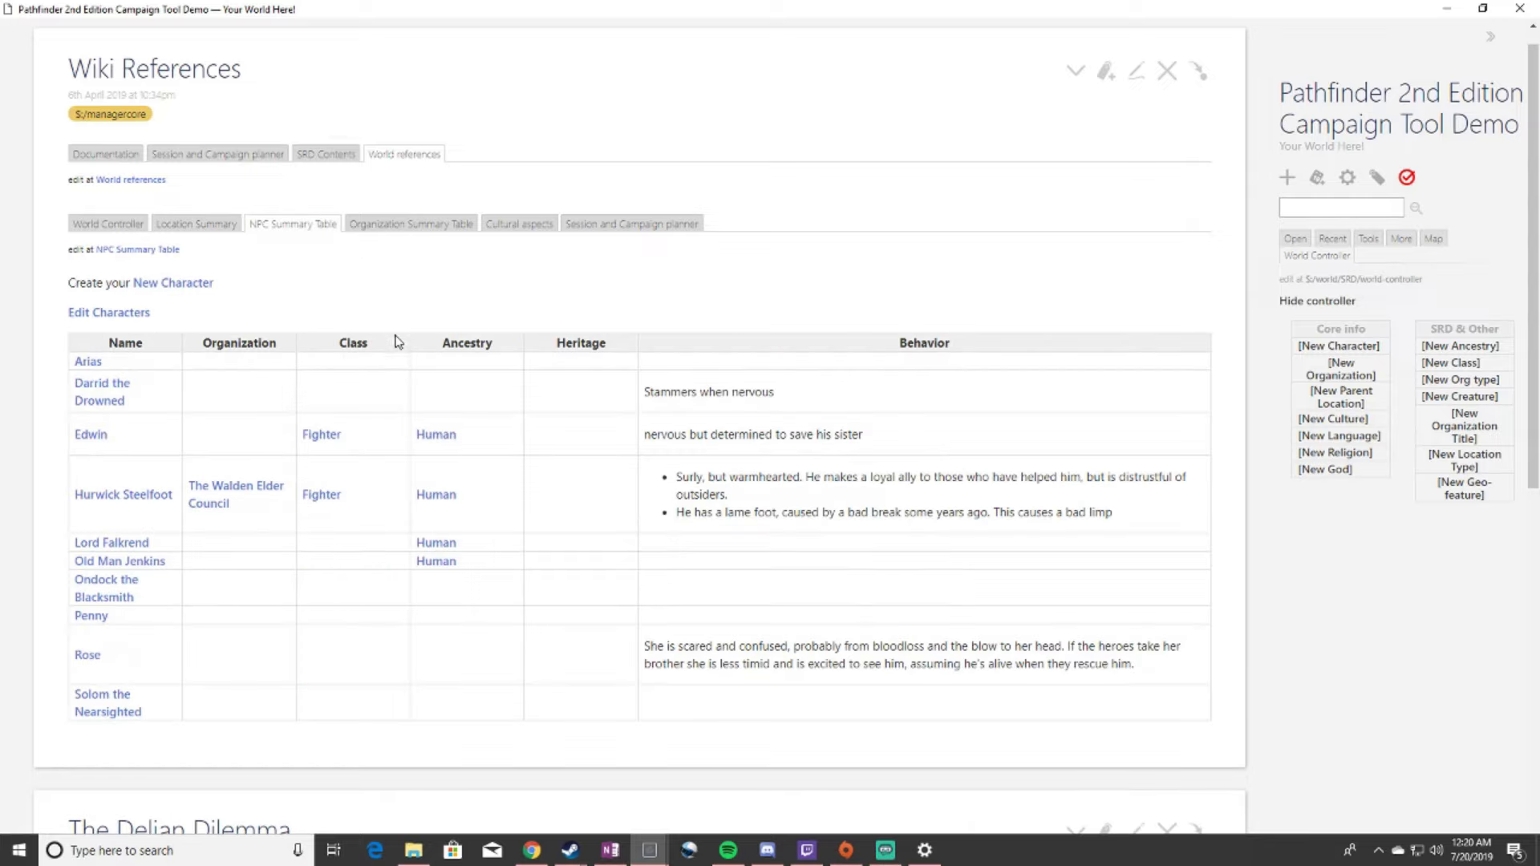
left_click(104, 496)
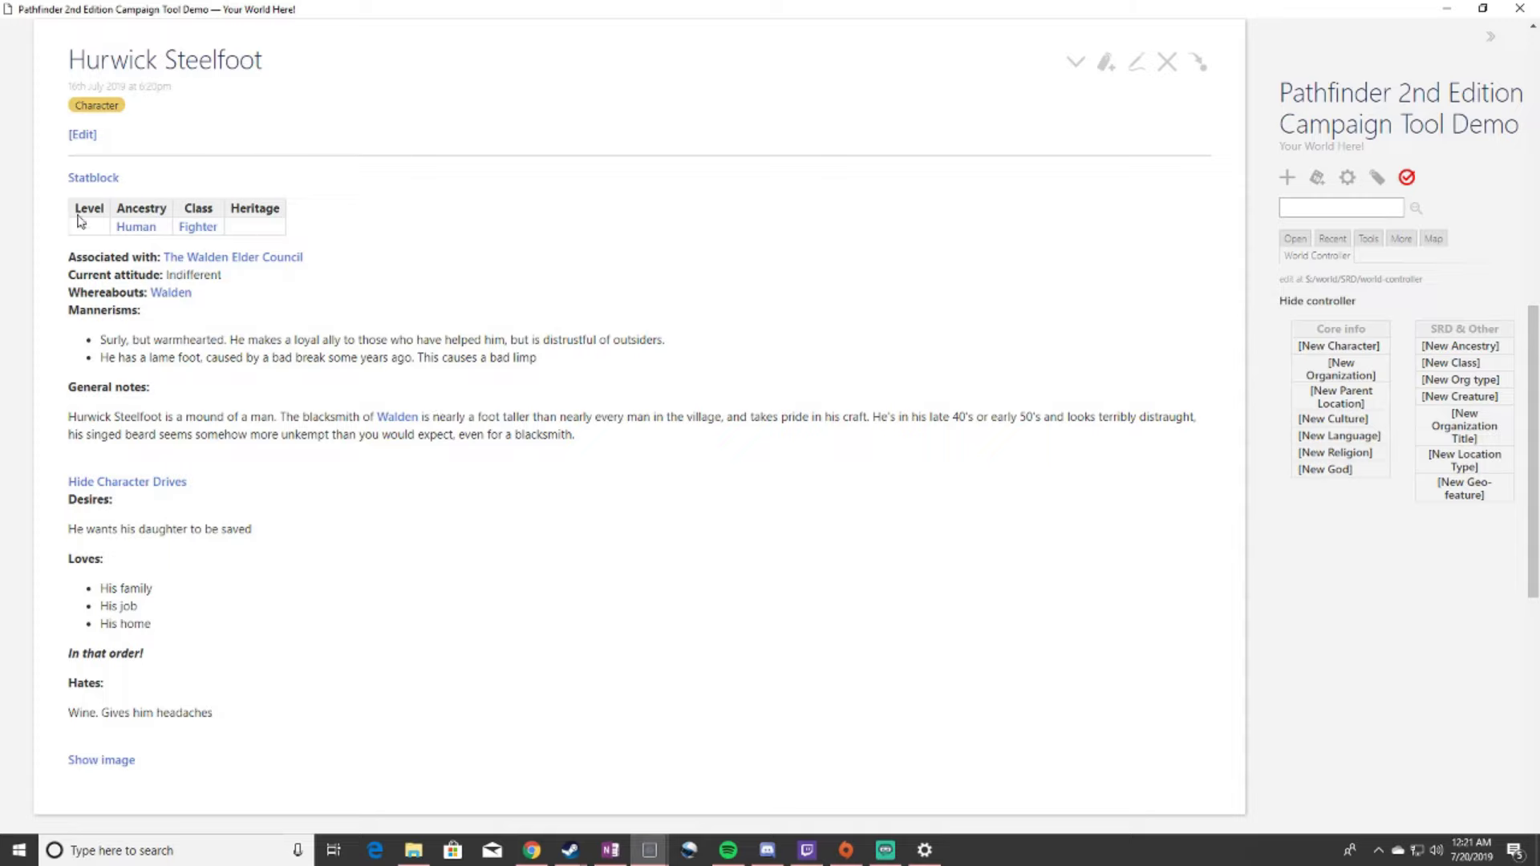
left_click(83, 134)
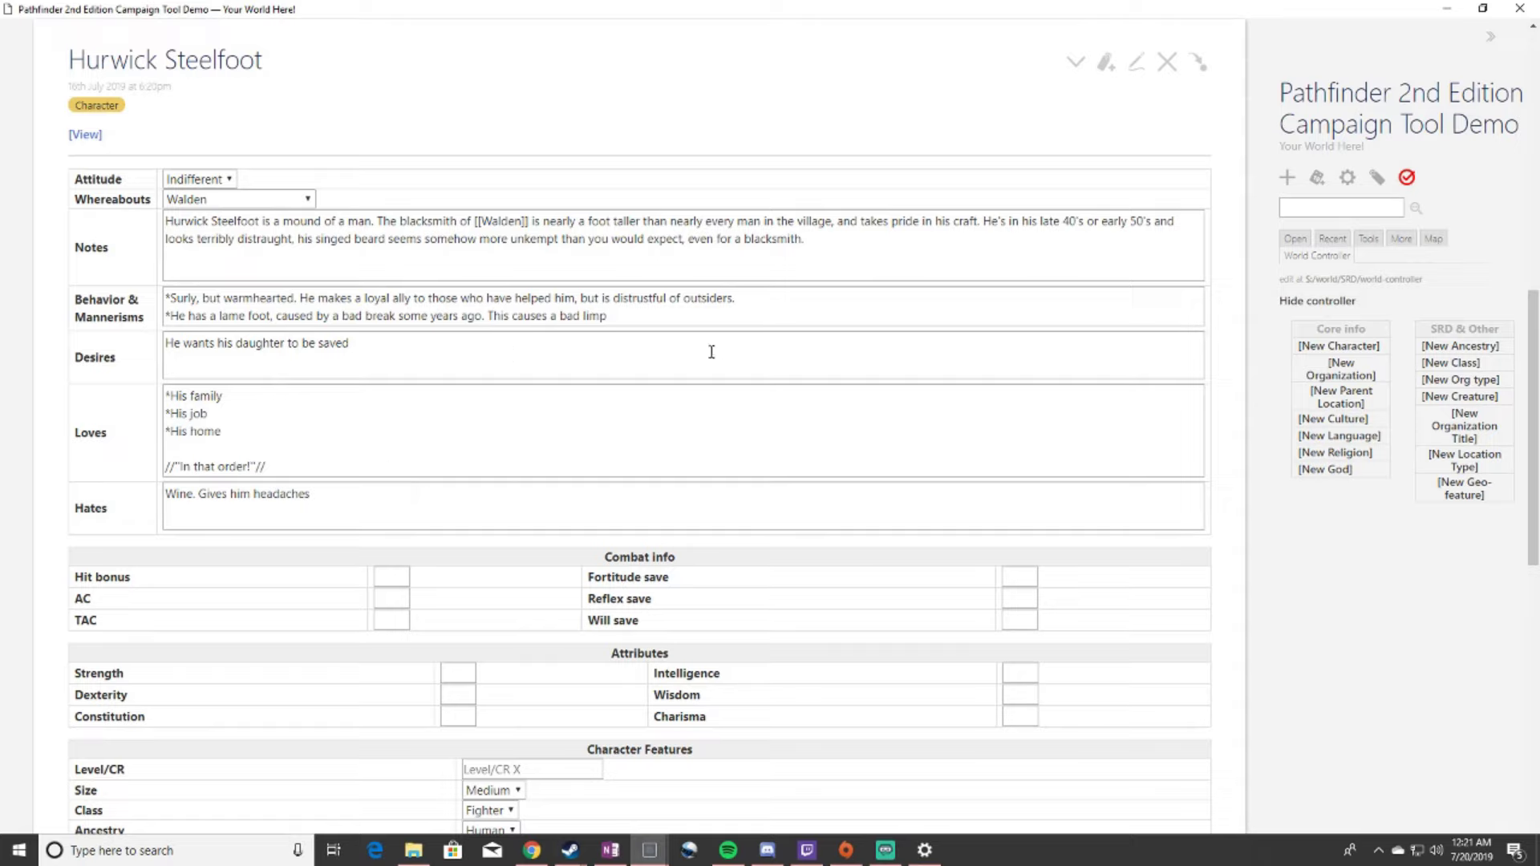
- Add the bullet "*More distrusting of tieflings" to Hurwick Steelfoot's Behavior & Mannerisms and return to the character view
left_click(627, 325)
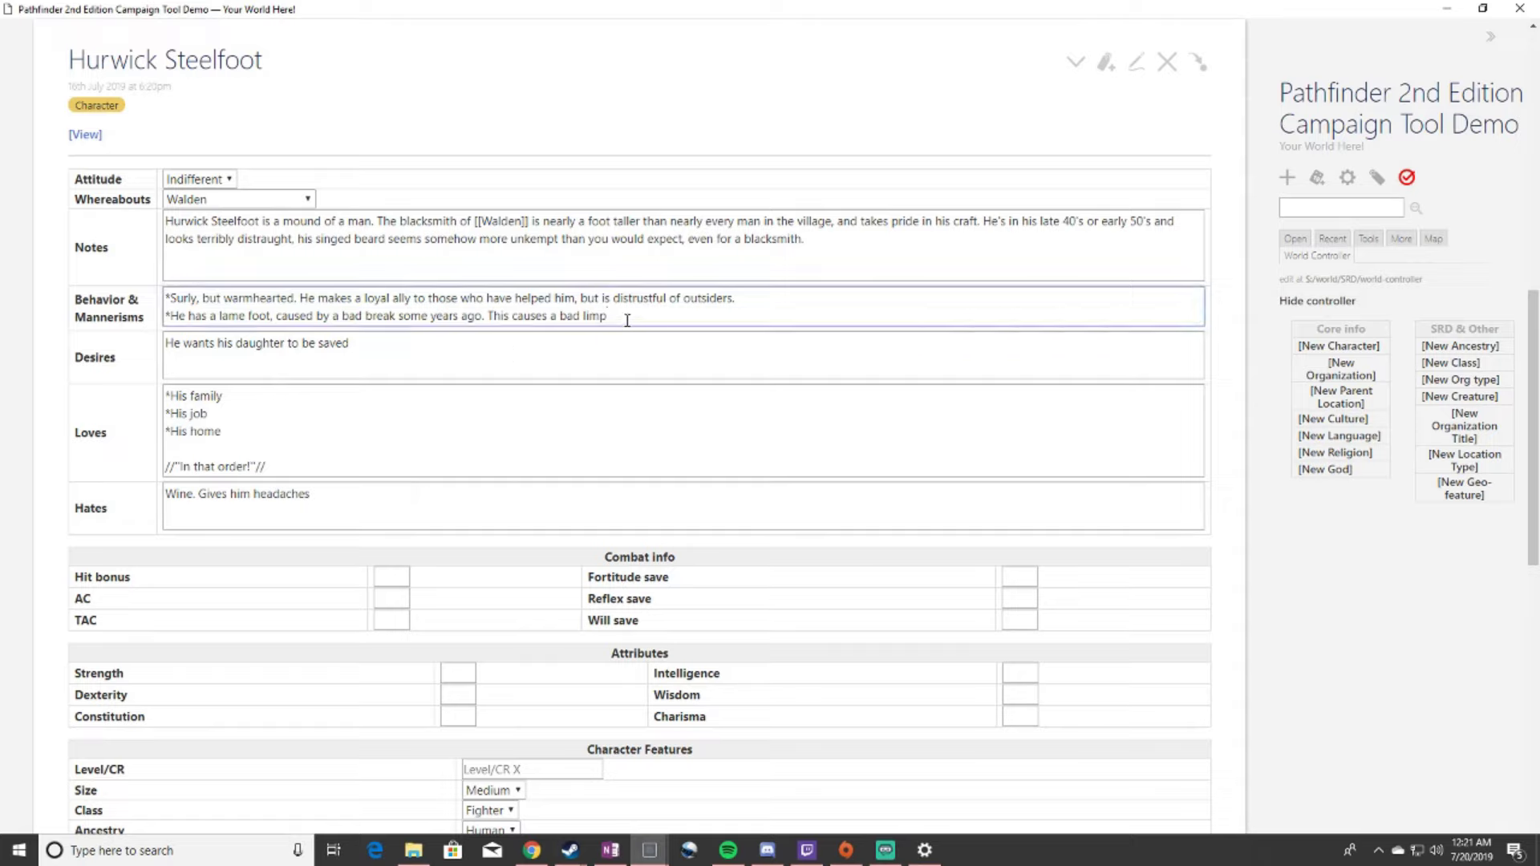
key("Return")
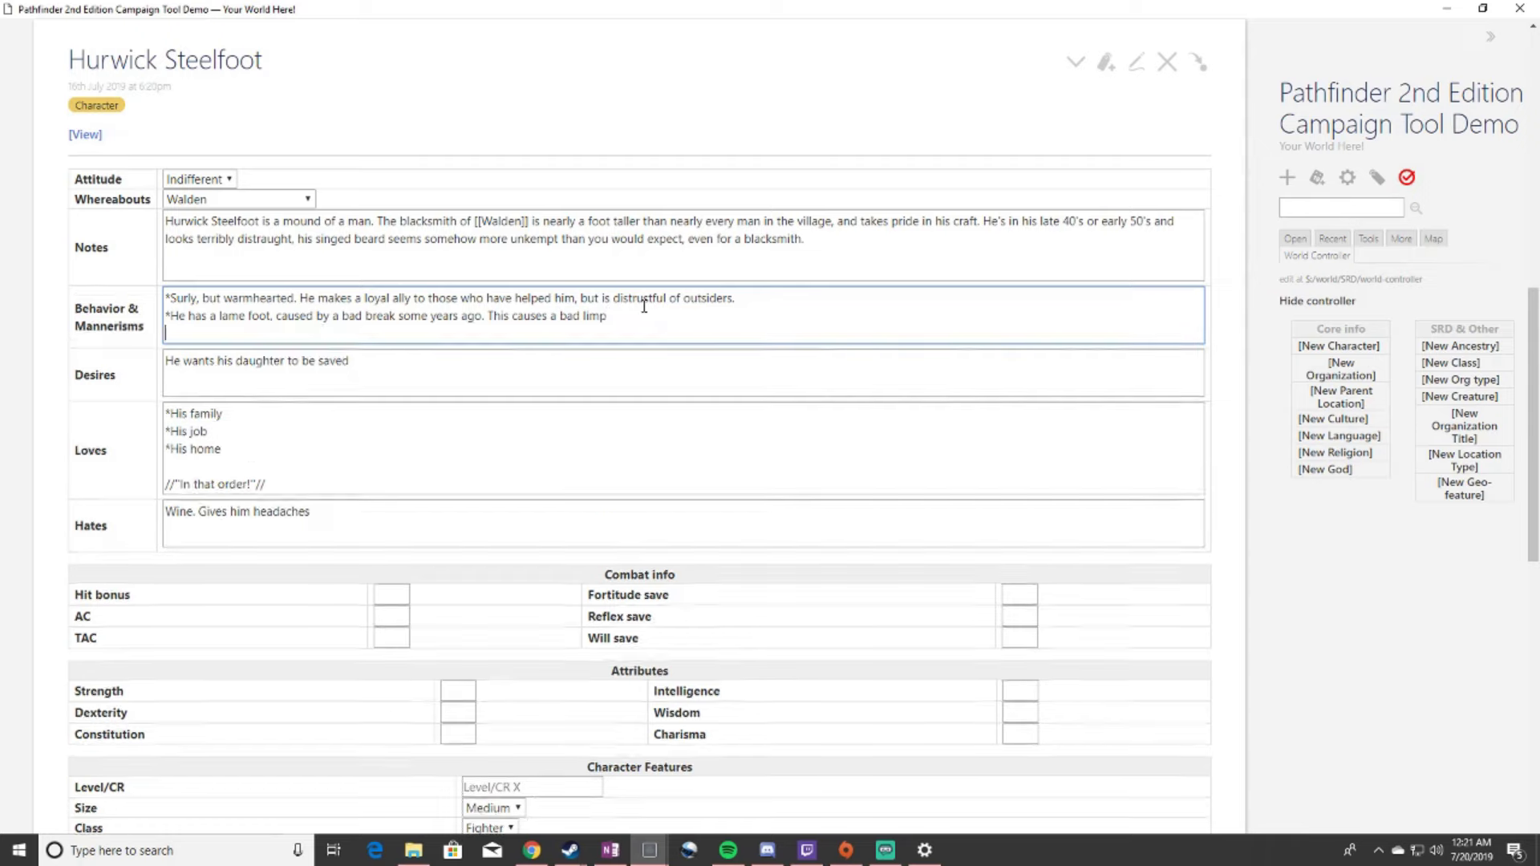
type("*")
type("More distrusting of tieflings")
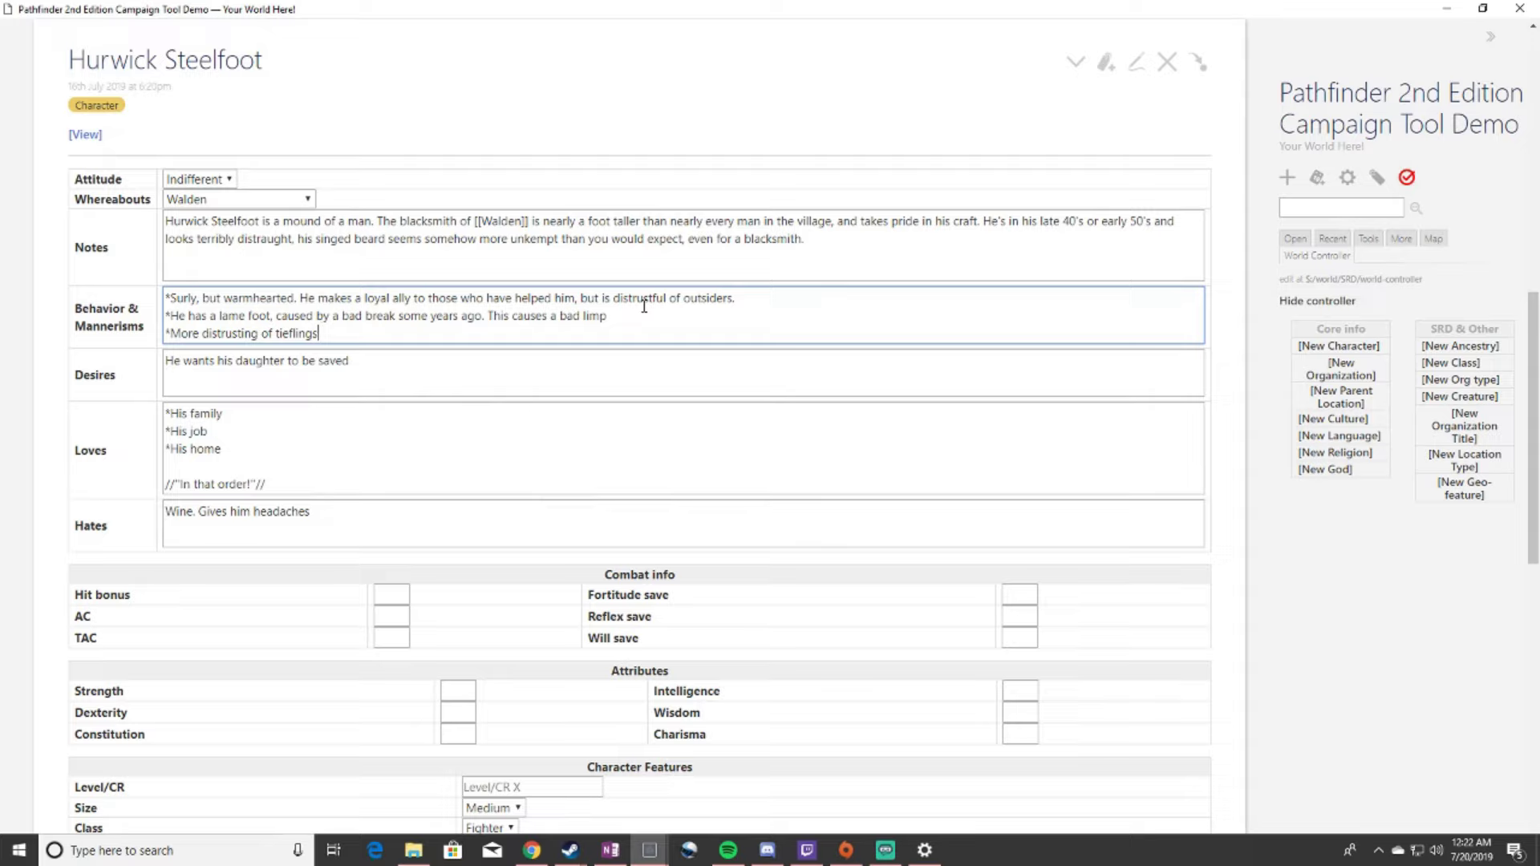
left_click(91, 138)
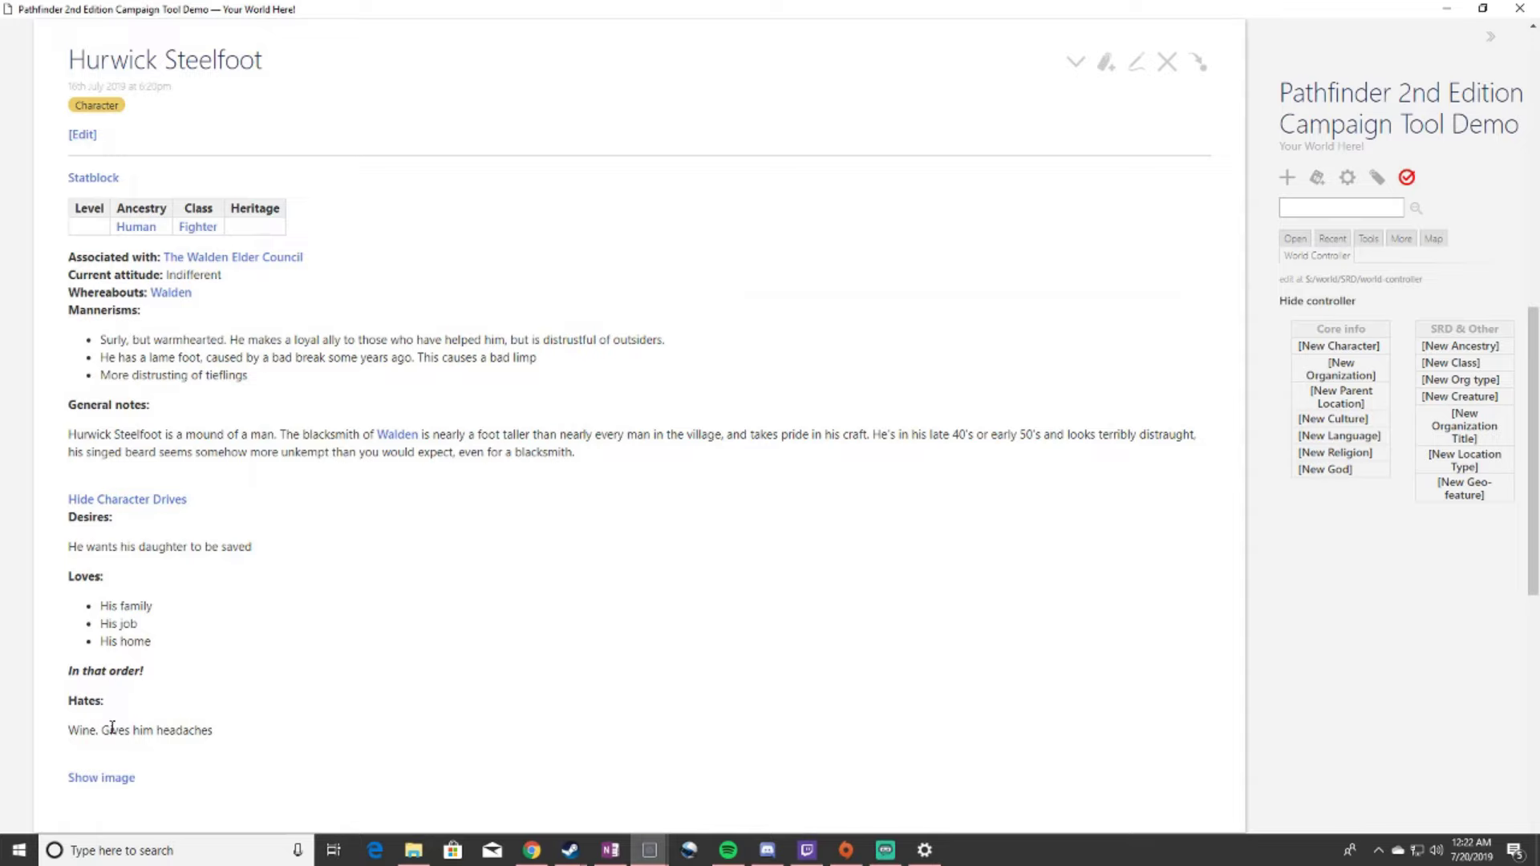
- Hide Hurwick Steelfoot's character drives, close the entry, and review the NPC summary table
scroll(238, 566, "down", 1)
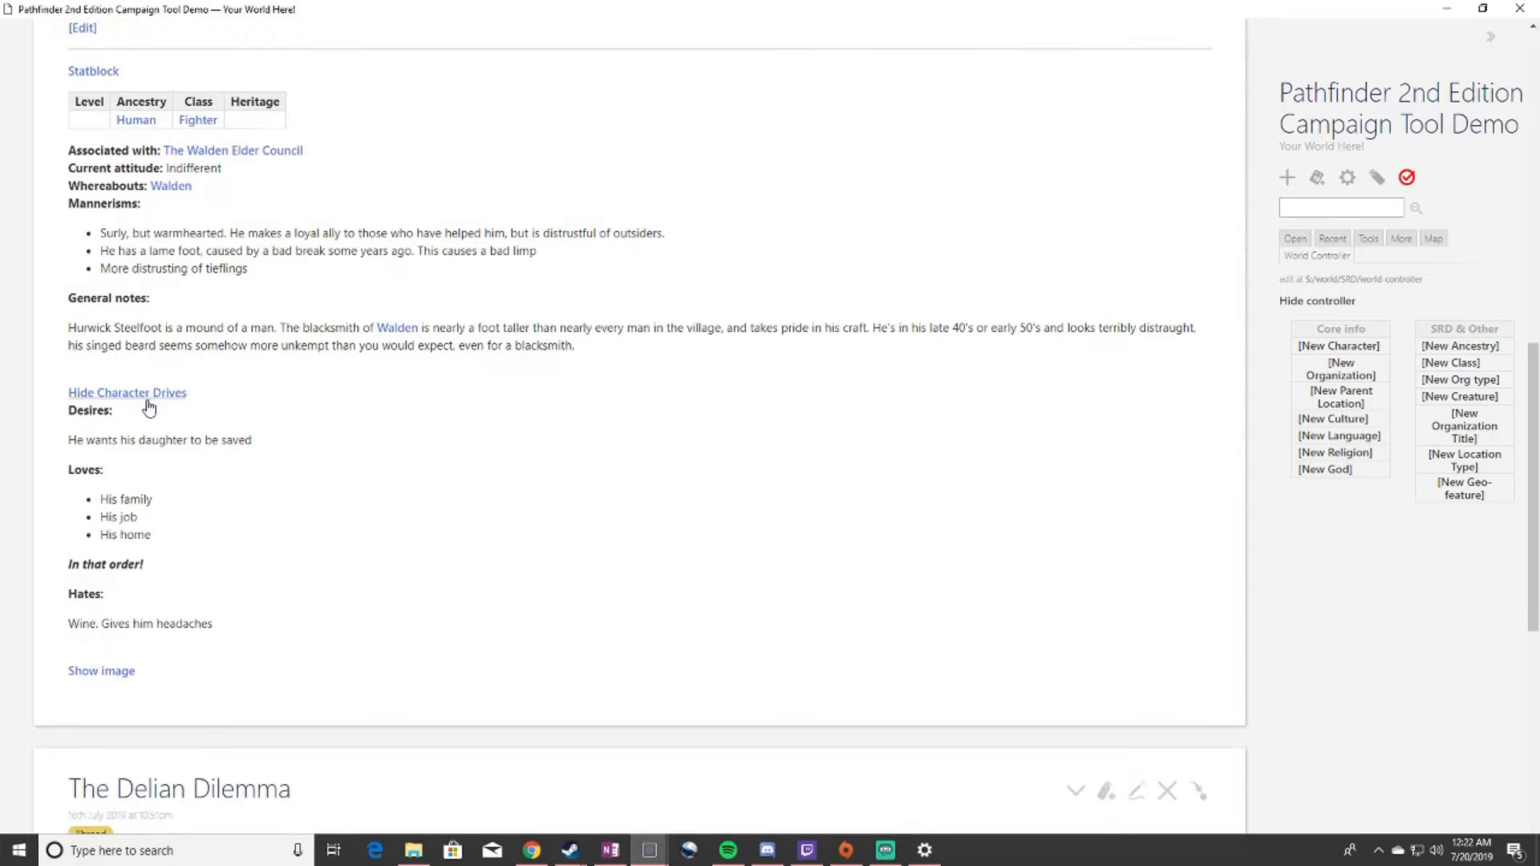
left_click(182, 397)
scroll(436, 511, "up", 2)
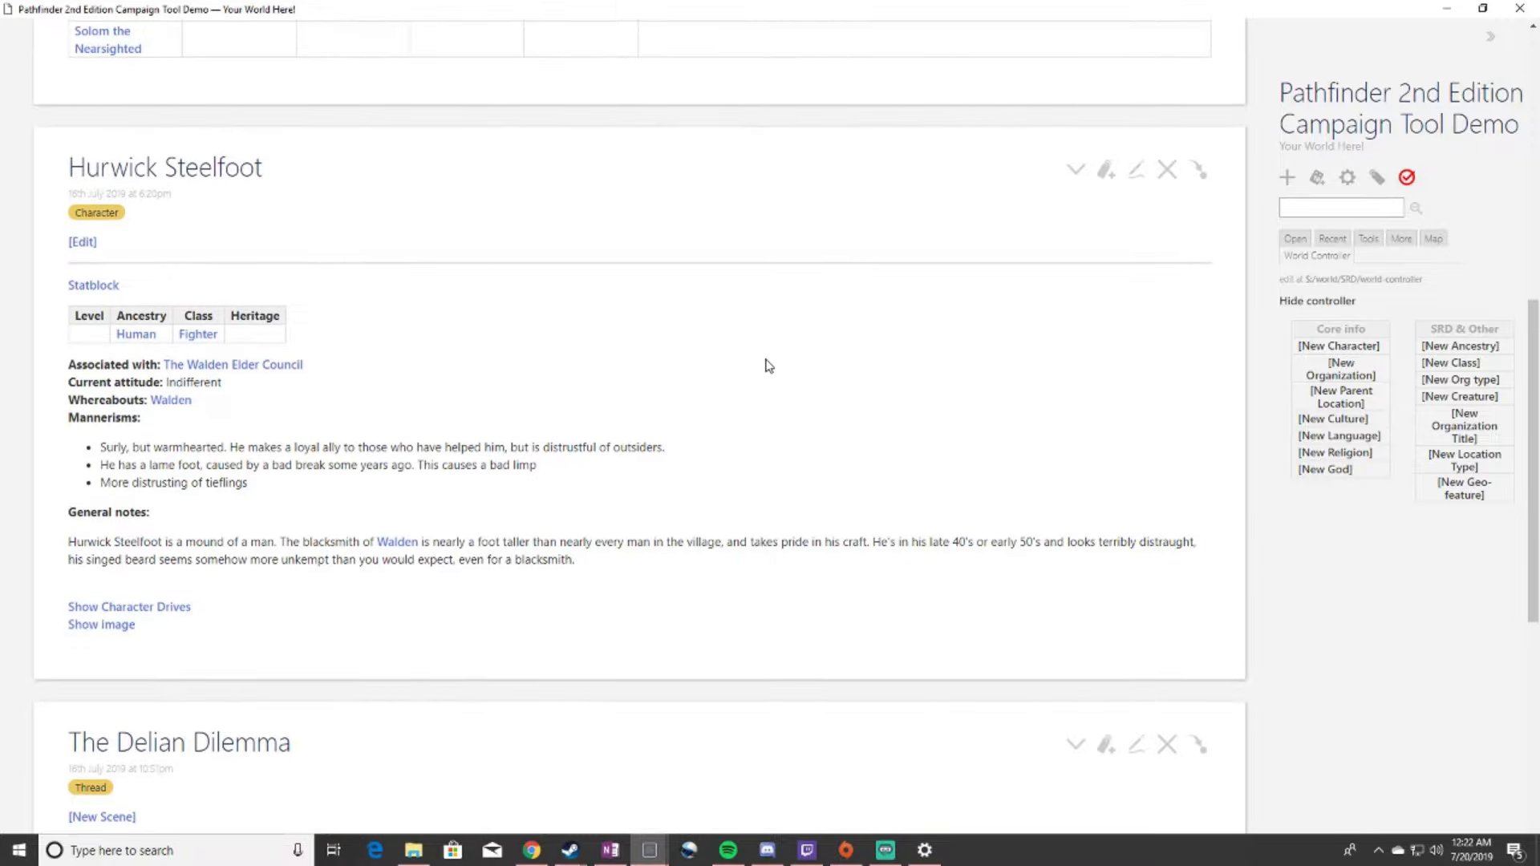
left_click(1167, 171)
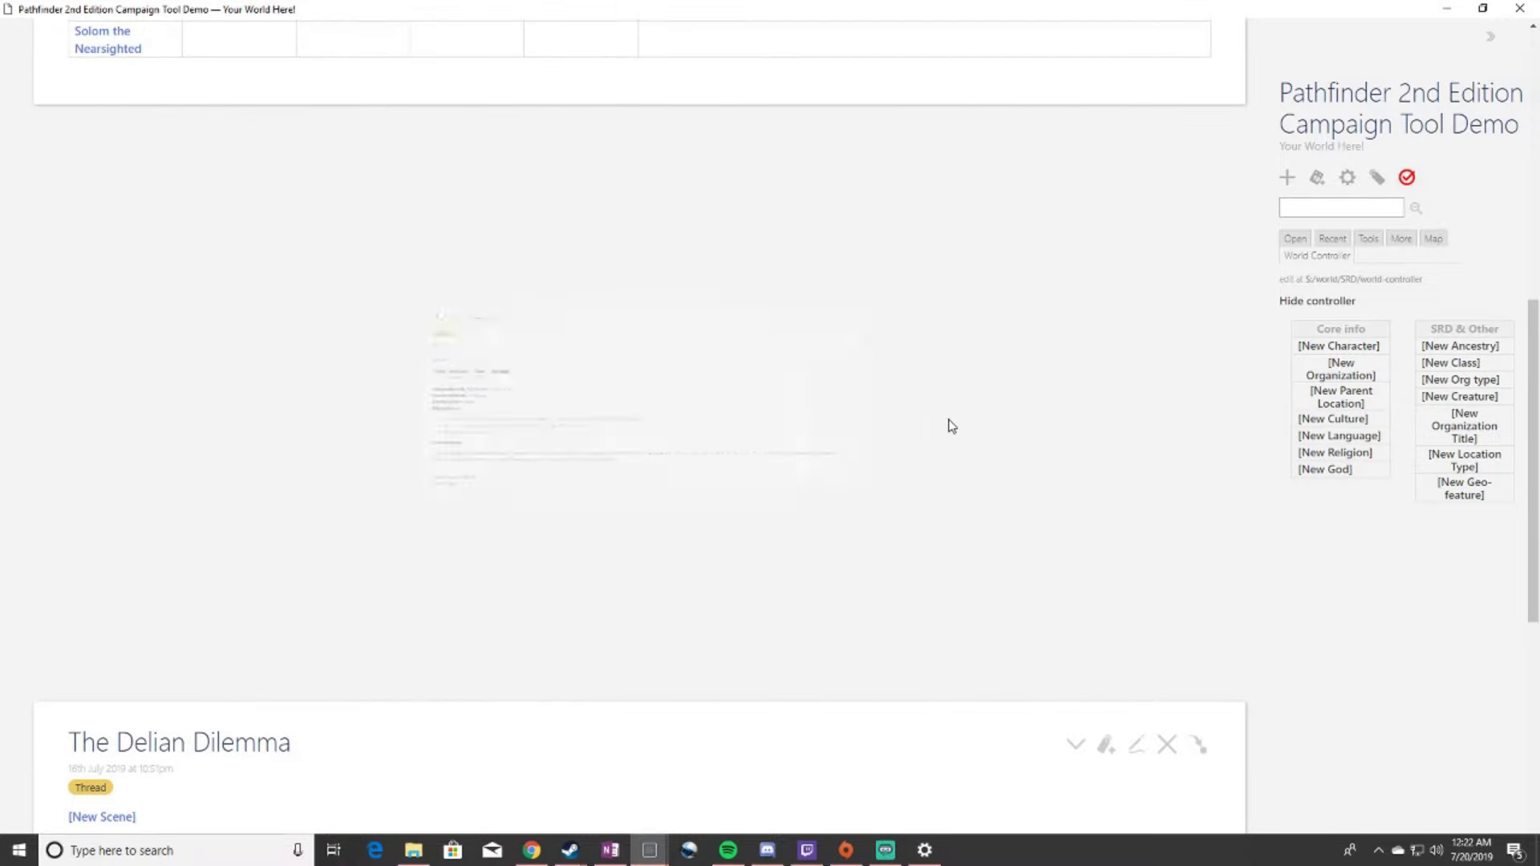
scroll(877, 527, "up", 3)
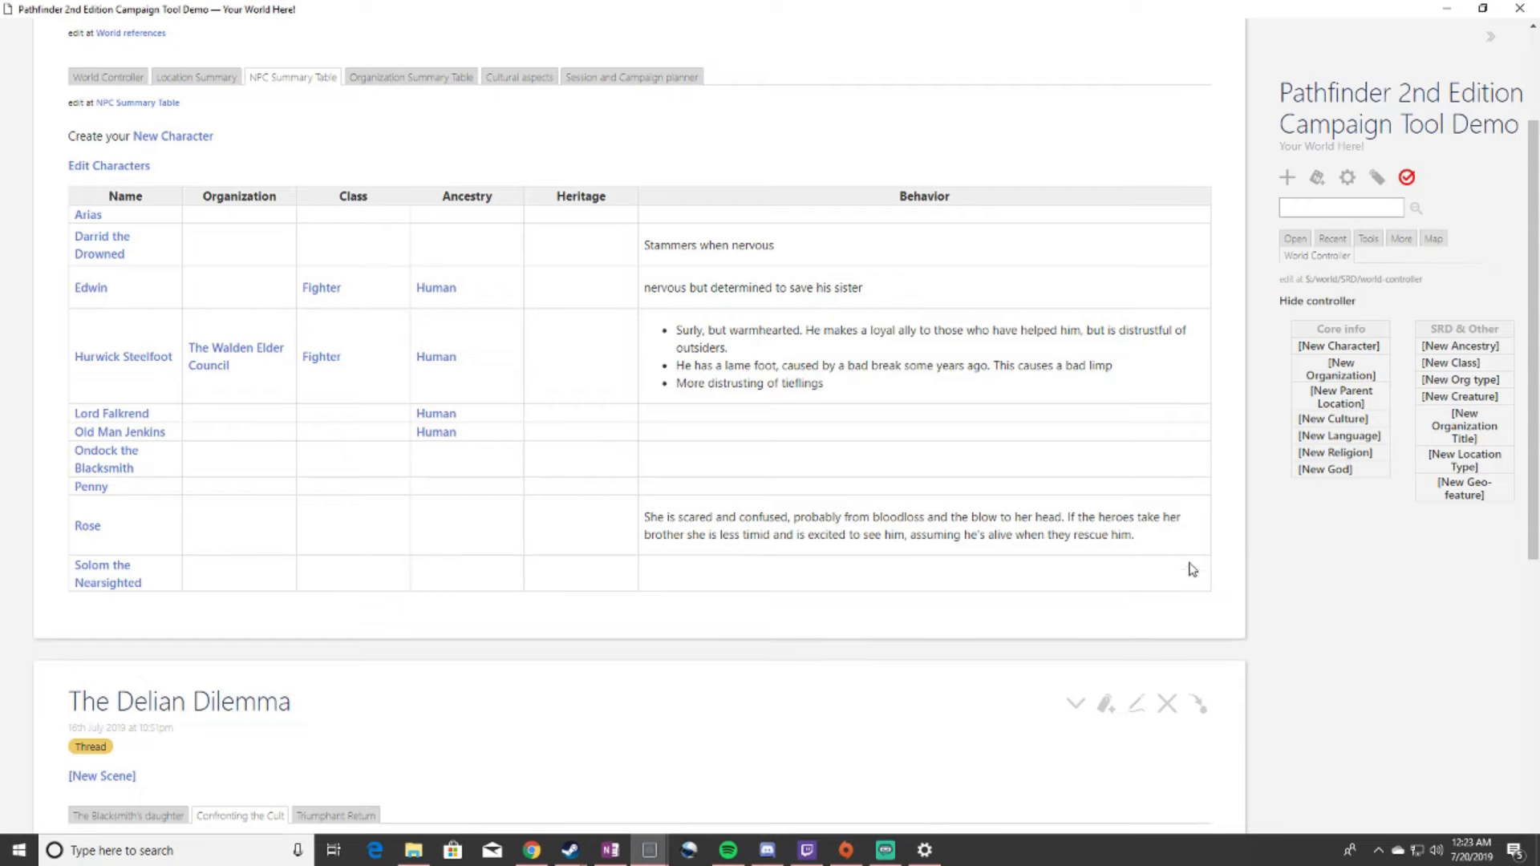
scroll(609, 527, "up", 3)
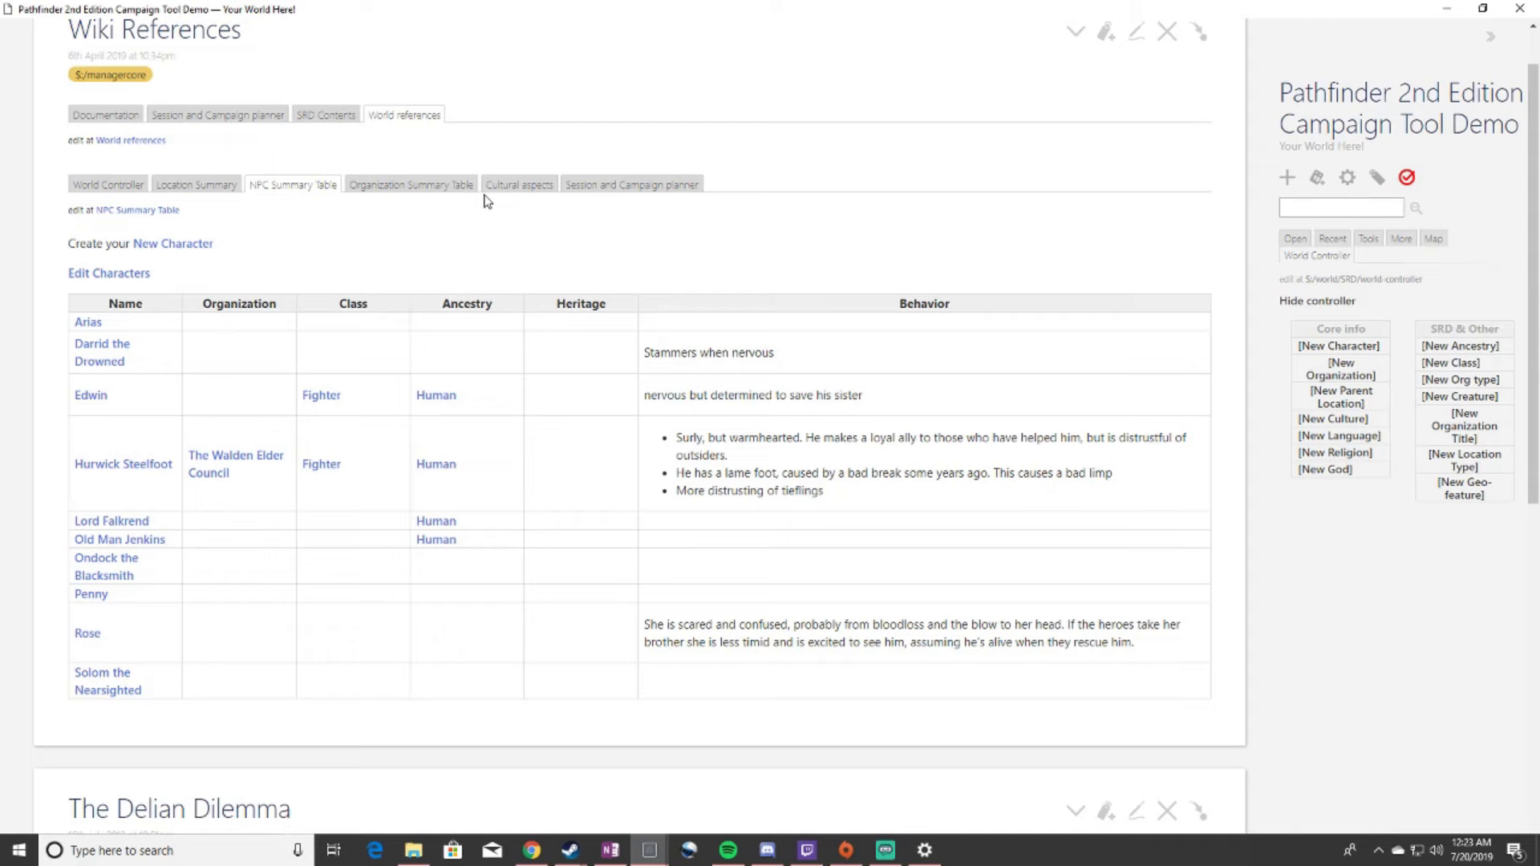
- Open The Cult of Ozz'nagar from the organization summary table
left_click(433, 185)
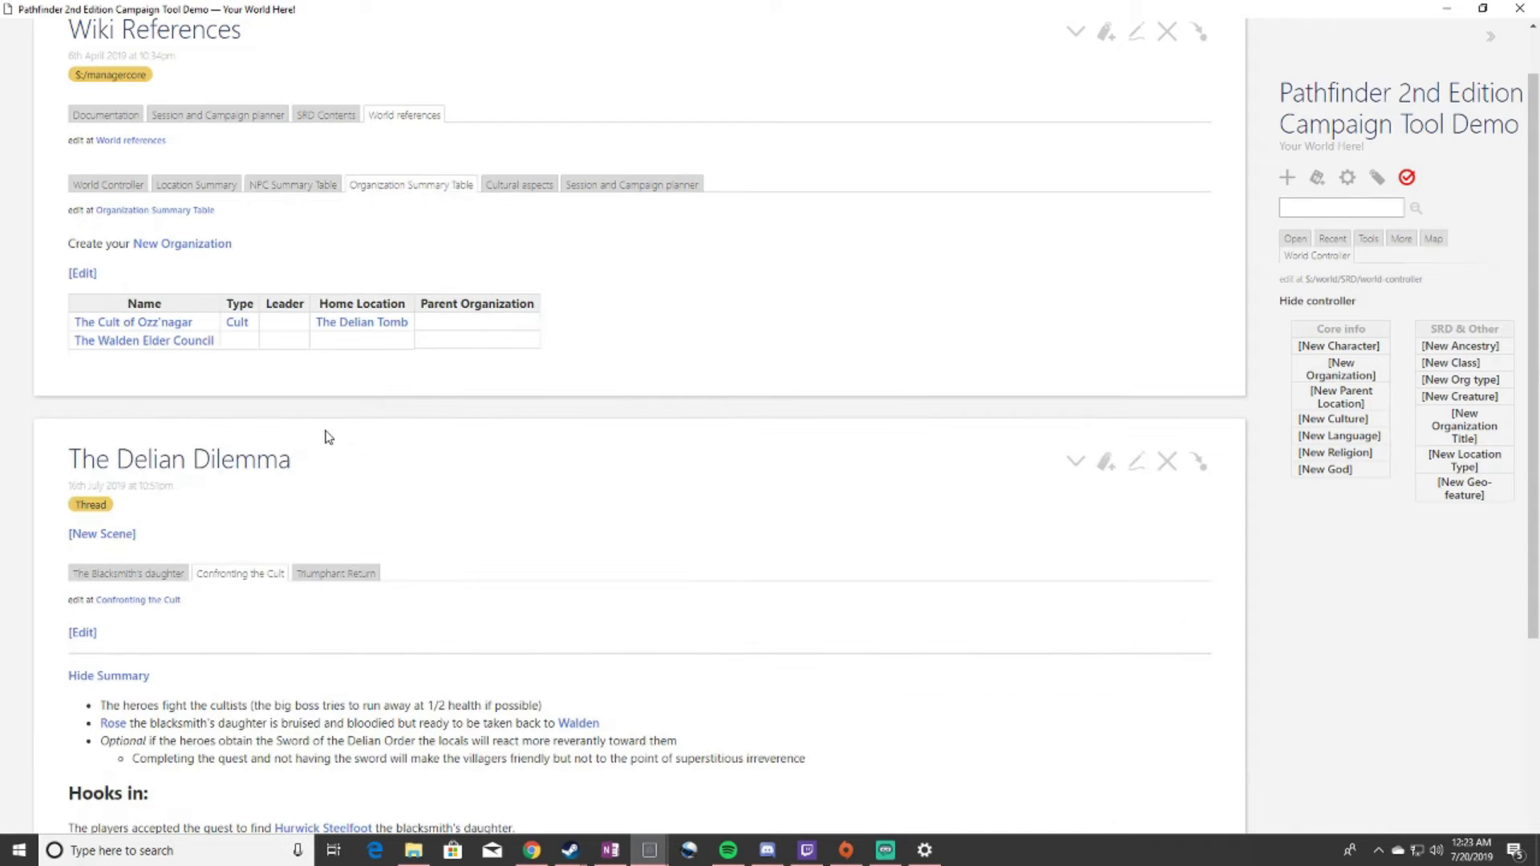
left_click(144, 329)
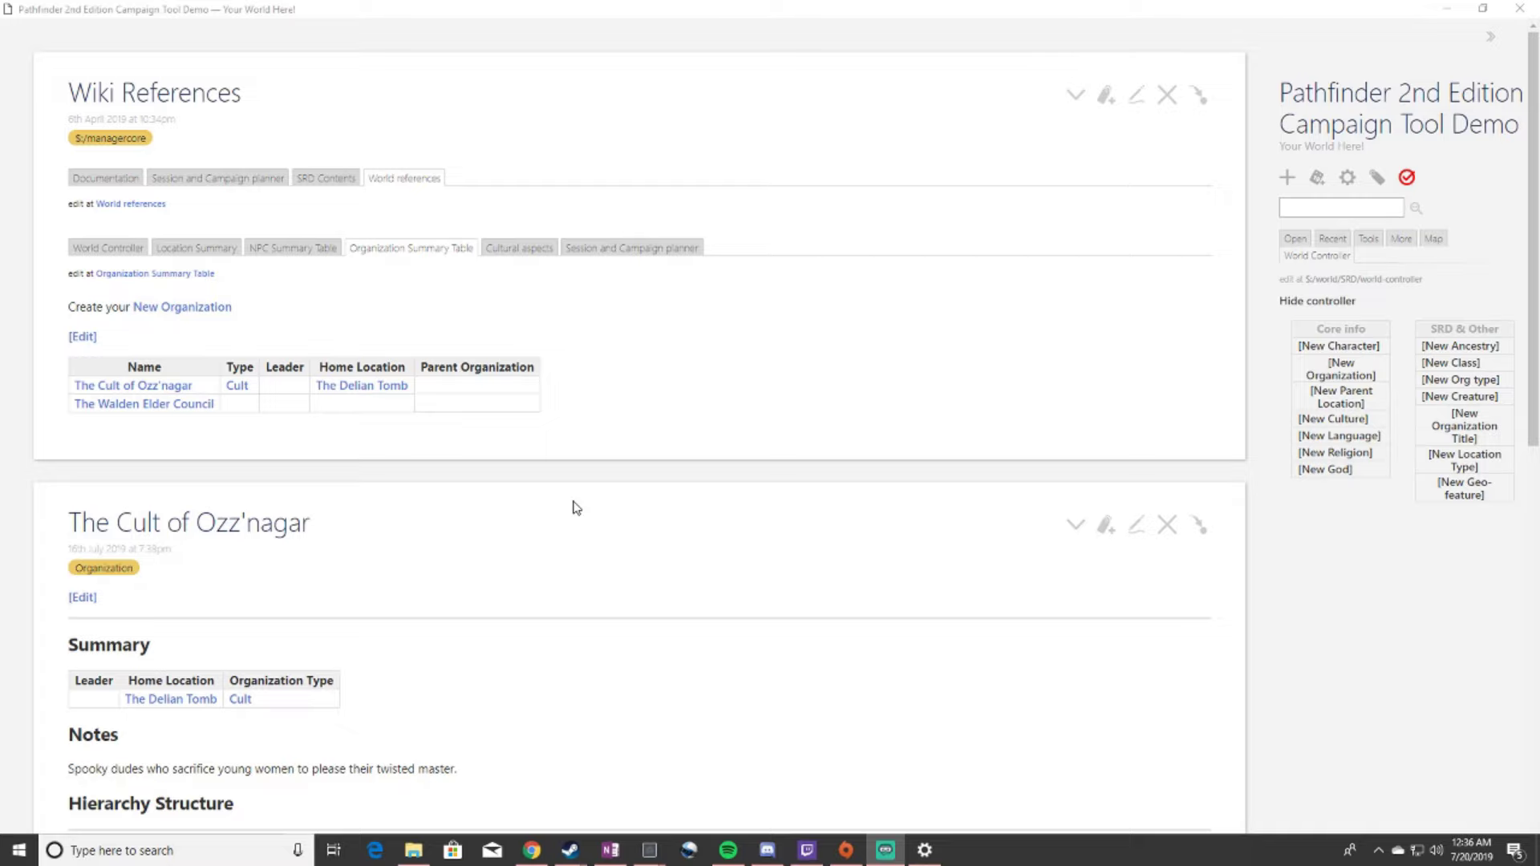
- Open The Delian Dilemma from the session and campaign planner's thread list and close The Cult of Ozz'nagar entry
left_click(624, 254)
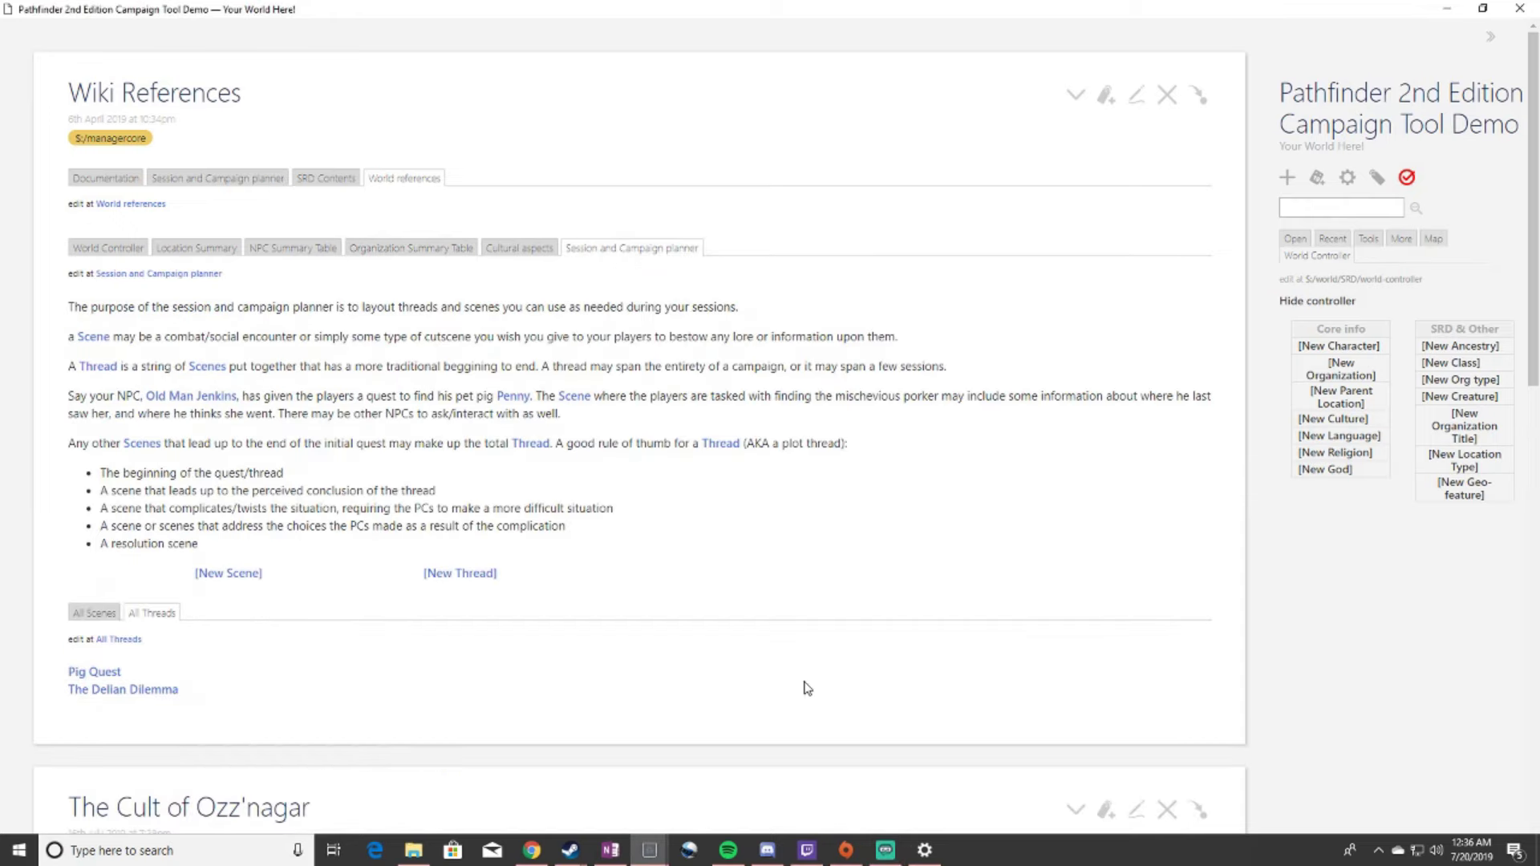
scroll(764, 701, "down", 2)
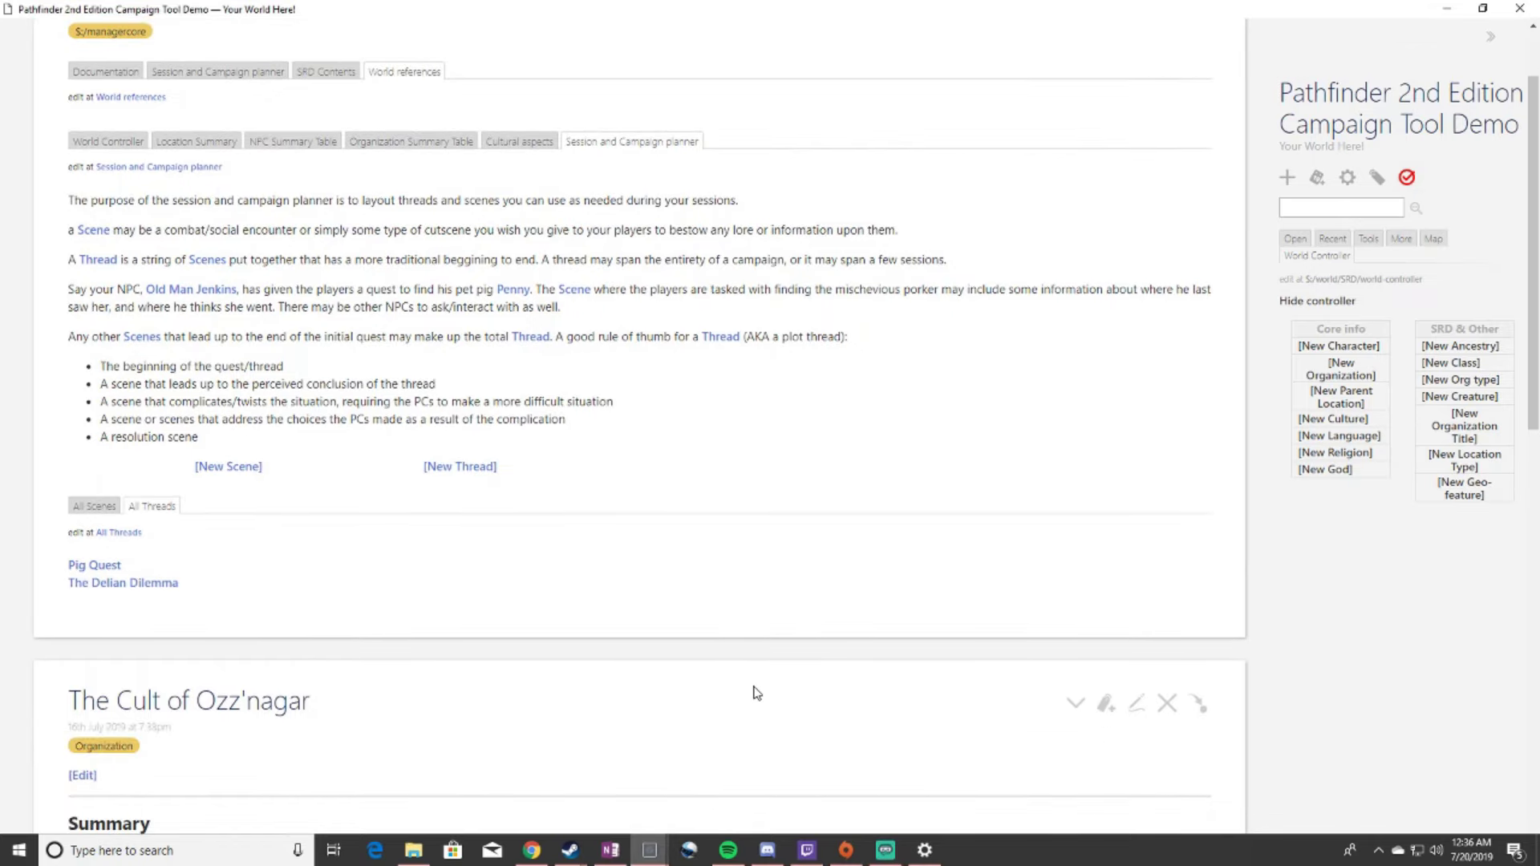
mouse_move(532, 851)
left_click(133, 584)
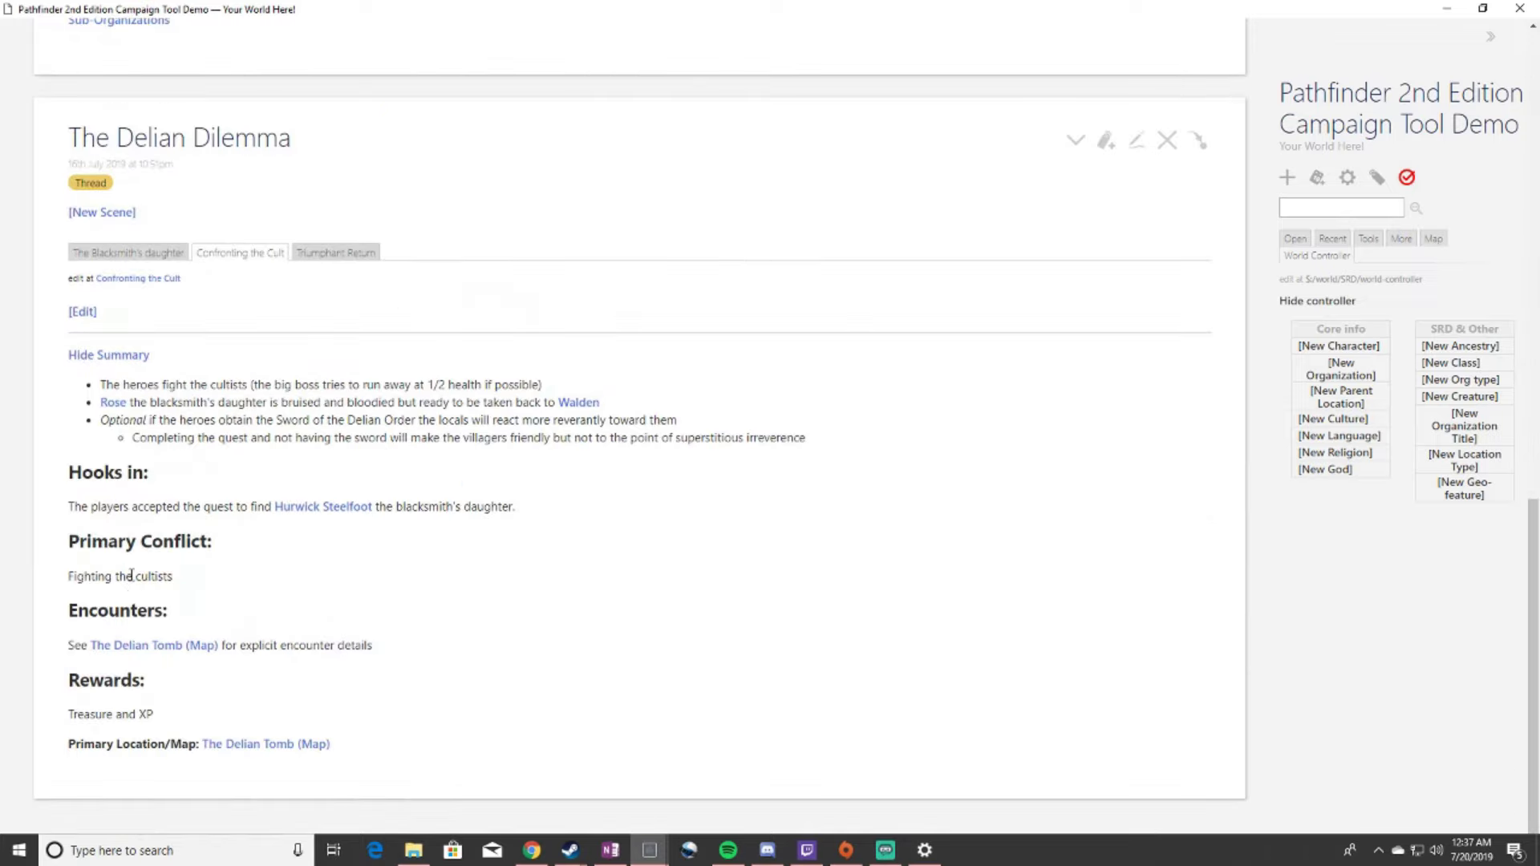
scroll(942, 427, "up", 6)
left_click(1167, 228)
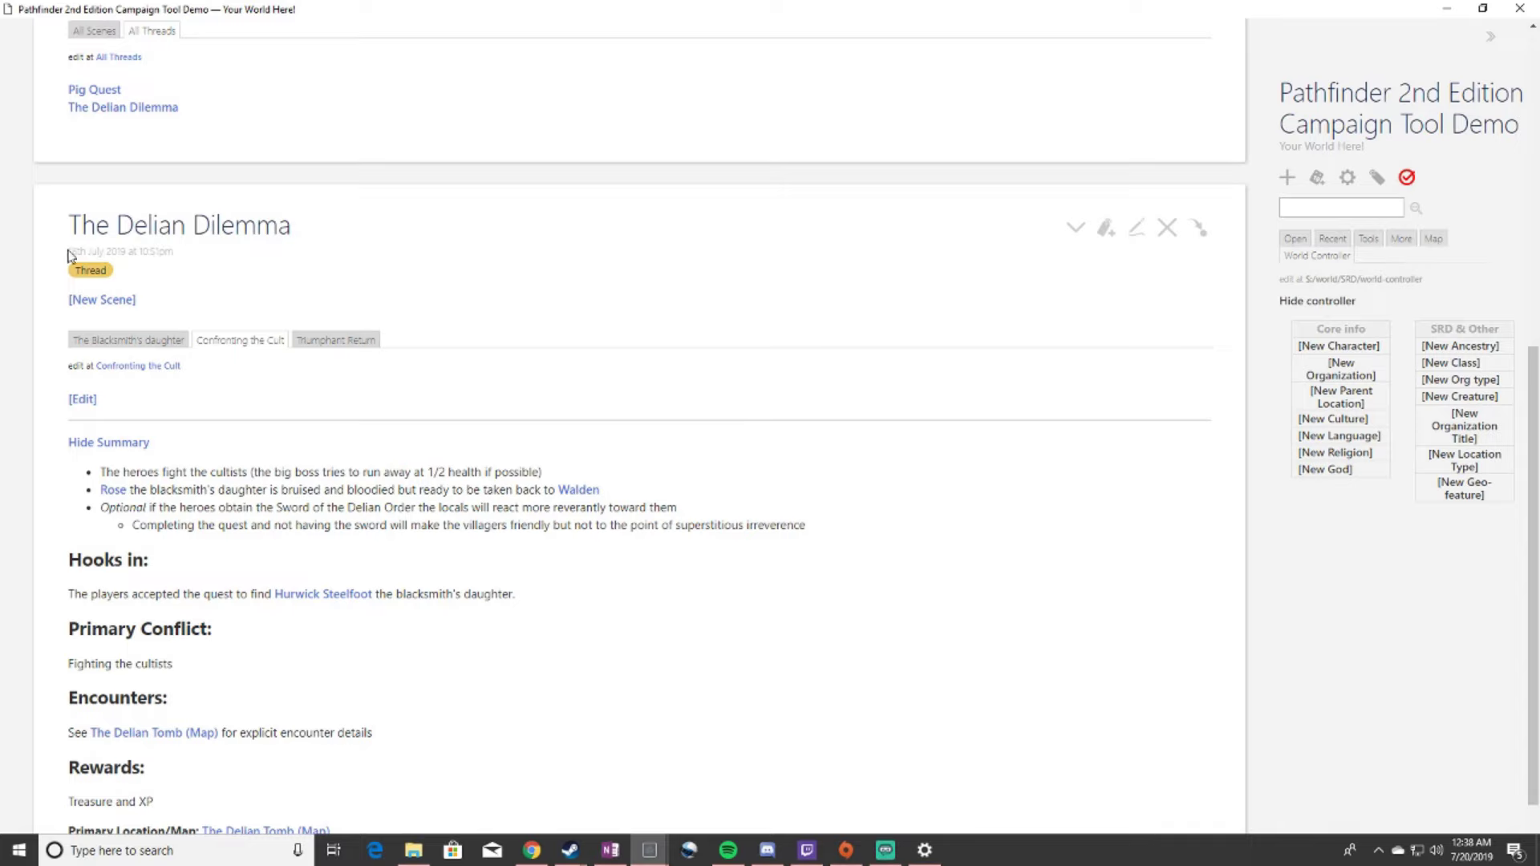
- Look through the scenes of The Delian Dilemma thread, finishing on The Blacksmith's daughter
left_click(123, 347)
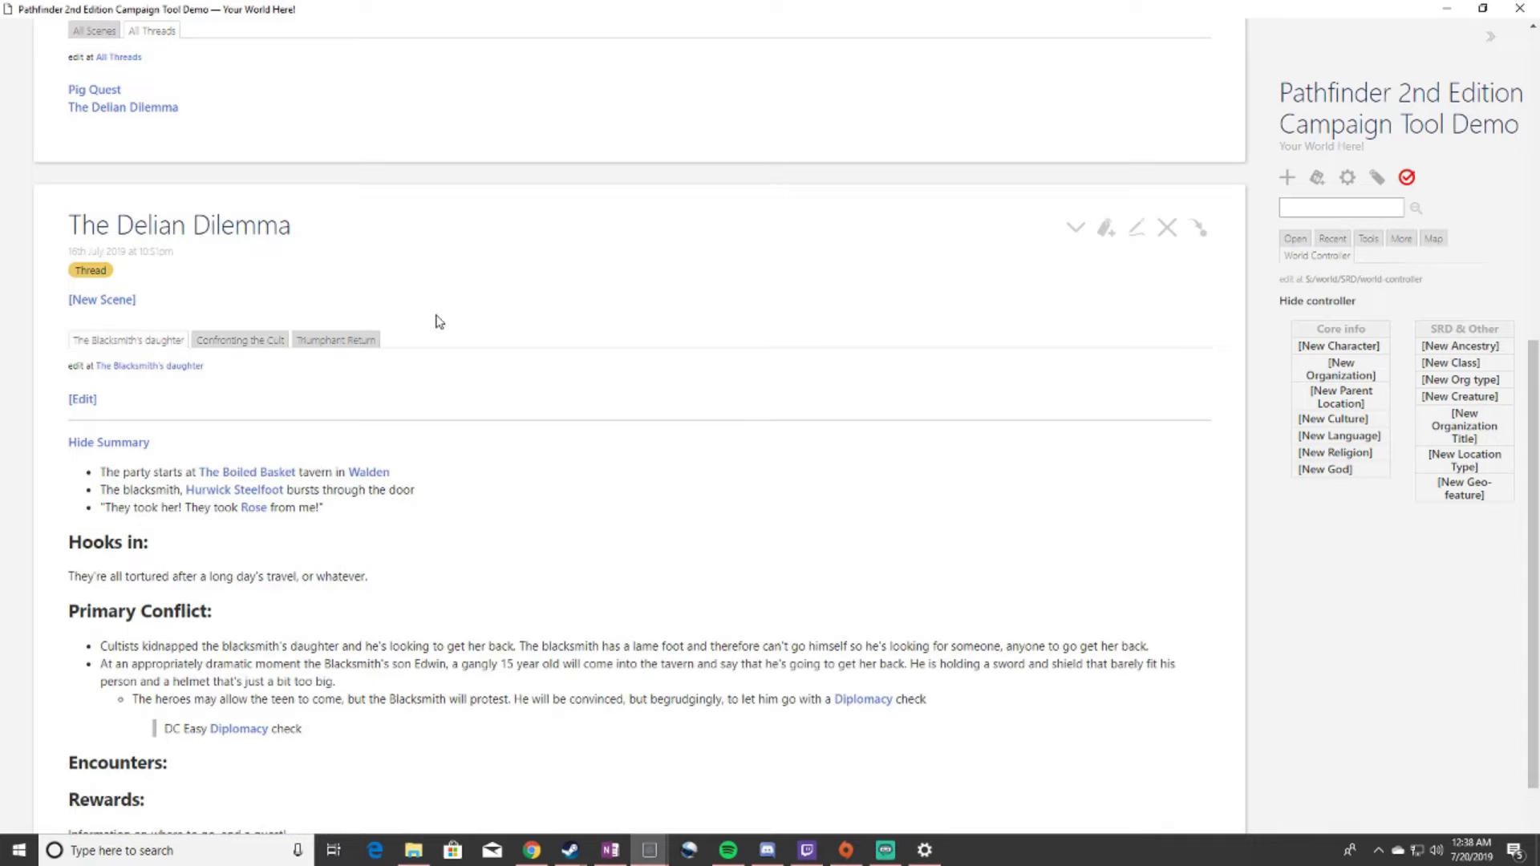
scroll(353, 409, "down", 1)
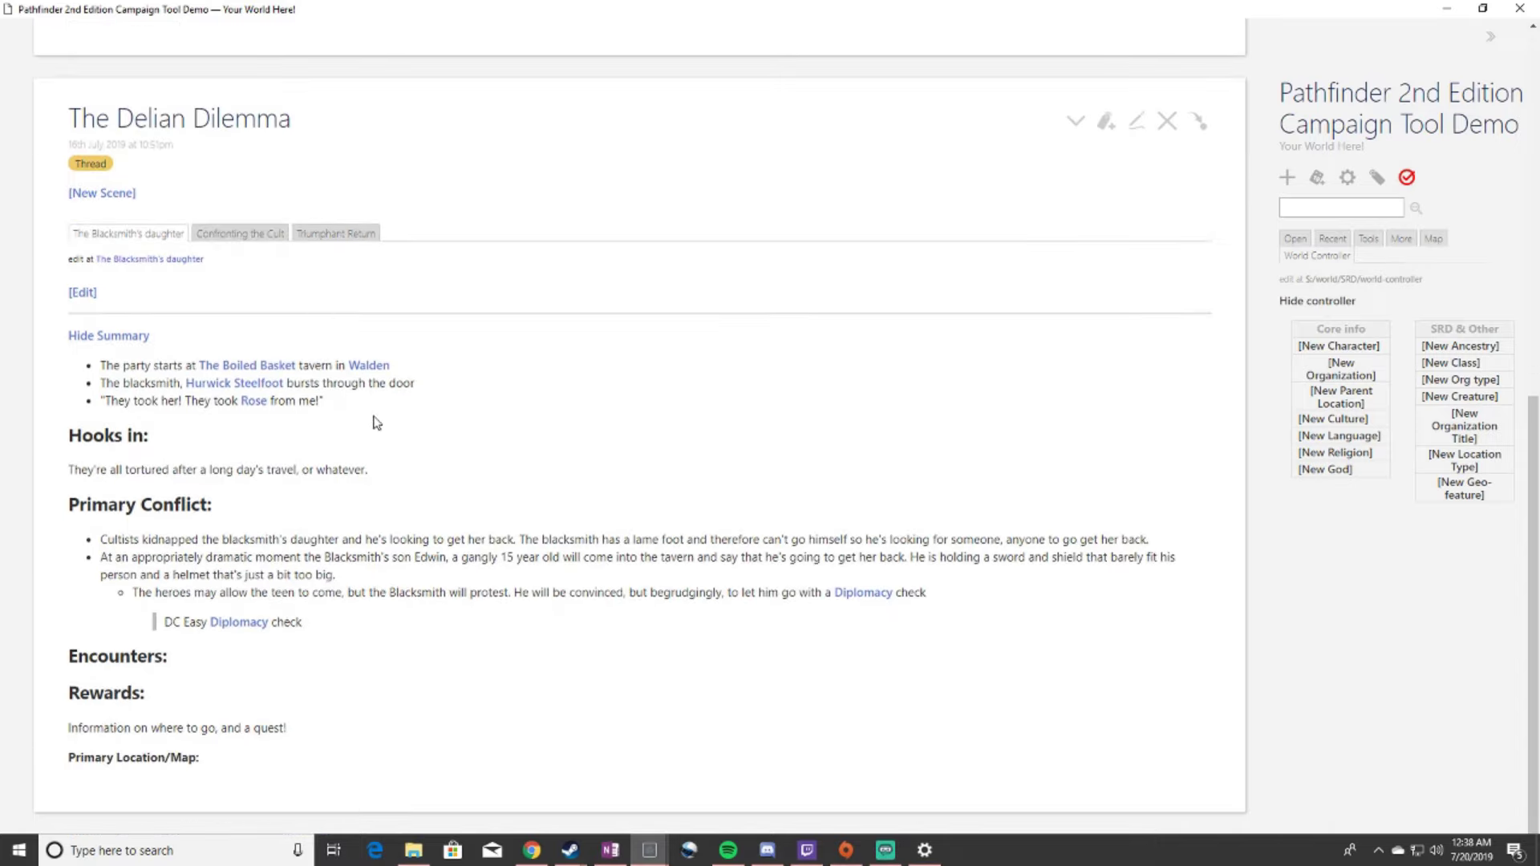
scroll(373, 433, "up", 2)
left_click(258, 343)
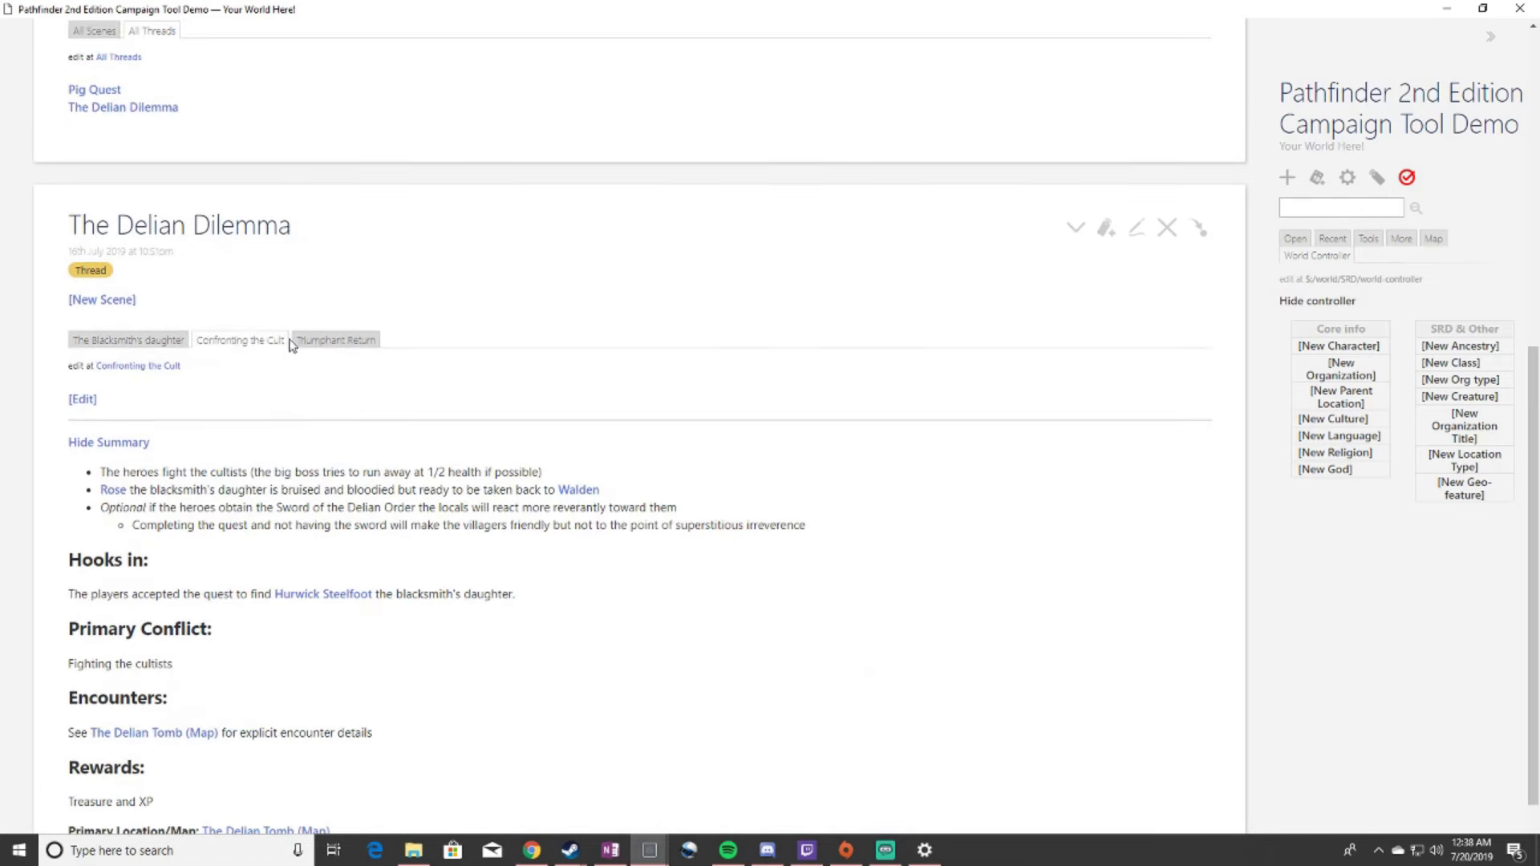
left_click(296, 343)
left_click(180, 343)
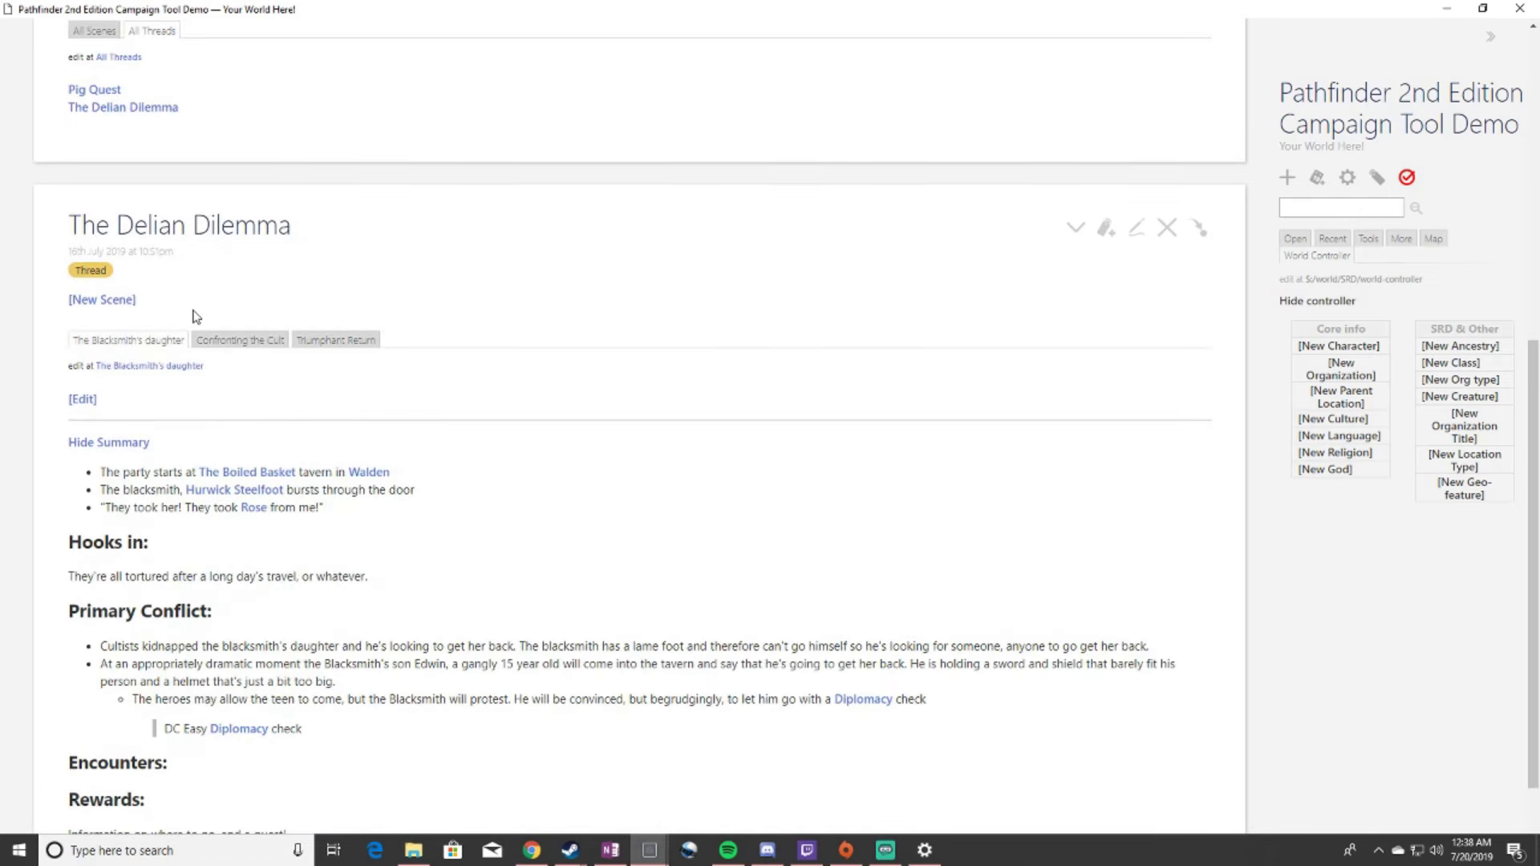
scroll(197, 410, "down", 1)
scroll(201, 411, "down", 1)
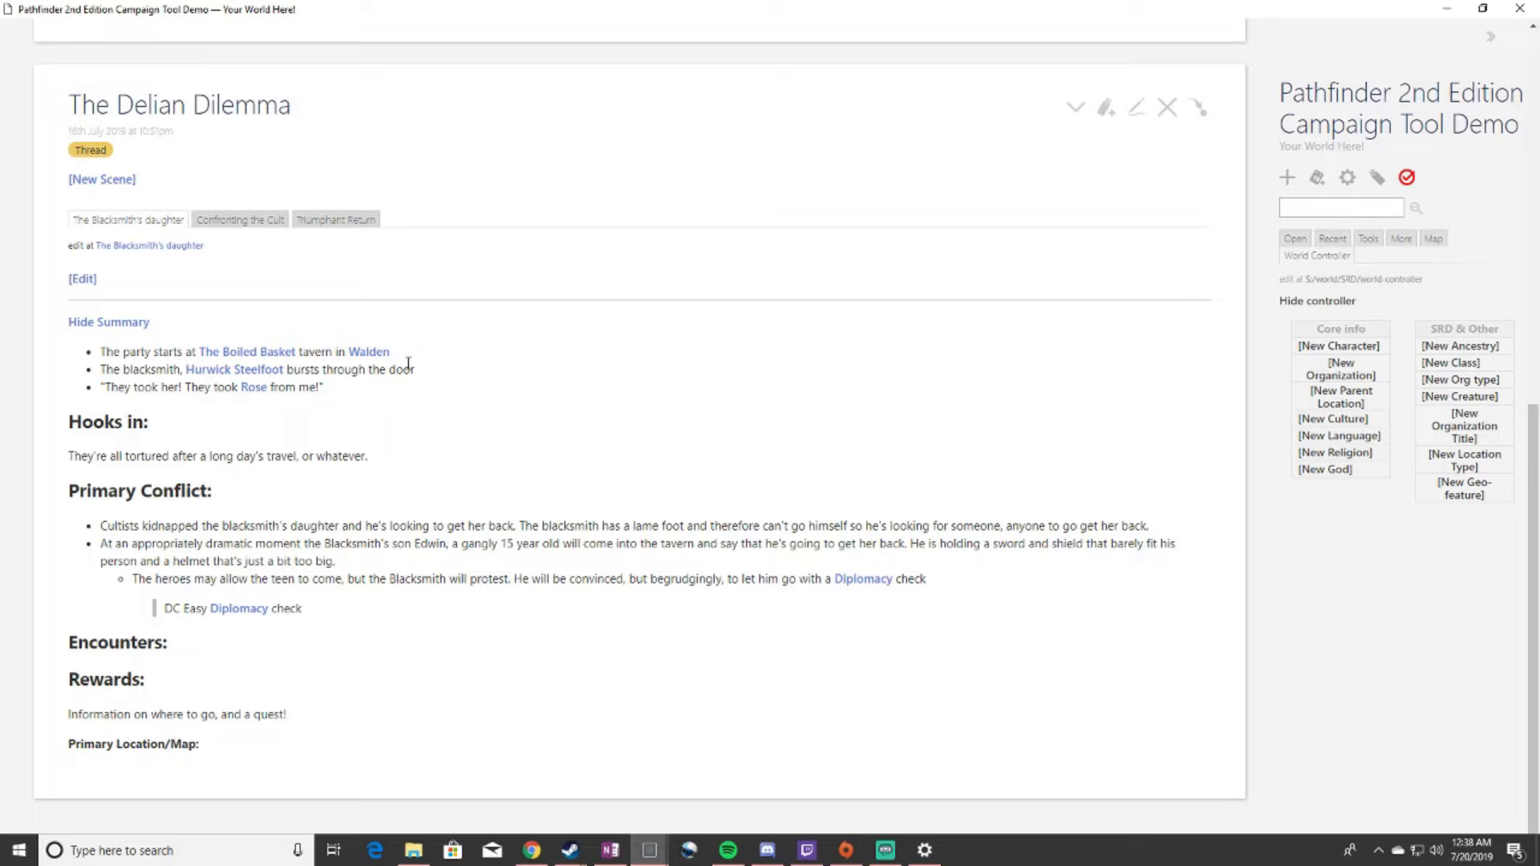
- View The Boiled Basket location linked in the scene summary, and close its entry
left_click(278, 359)
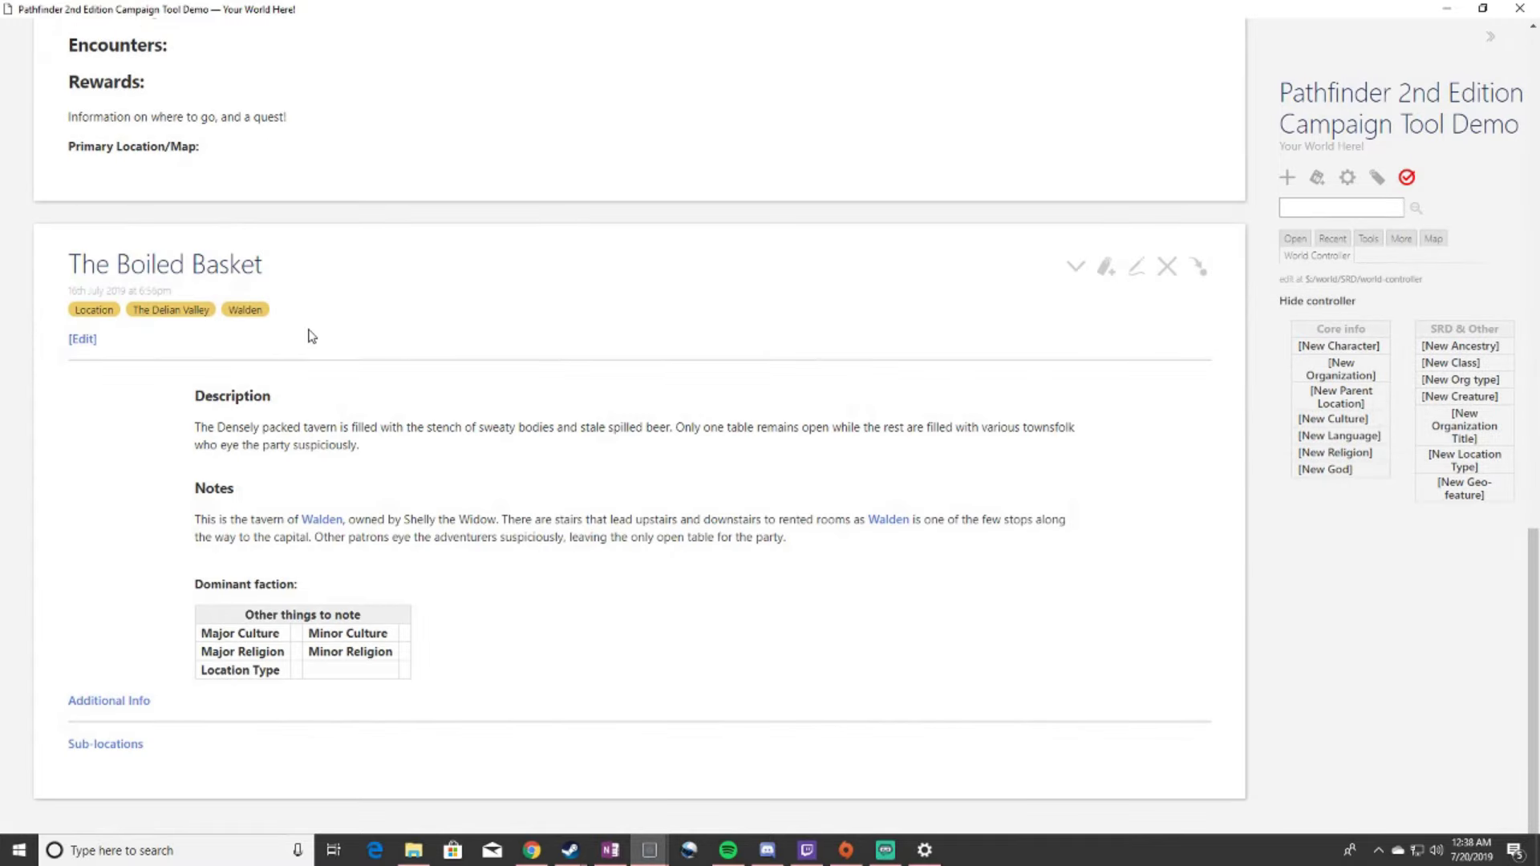
left_click(1167, 267)
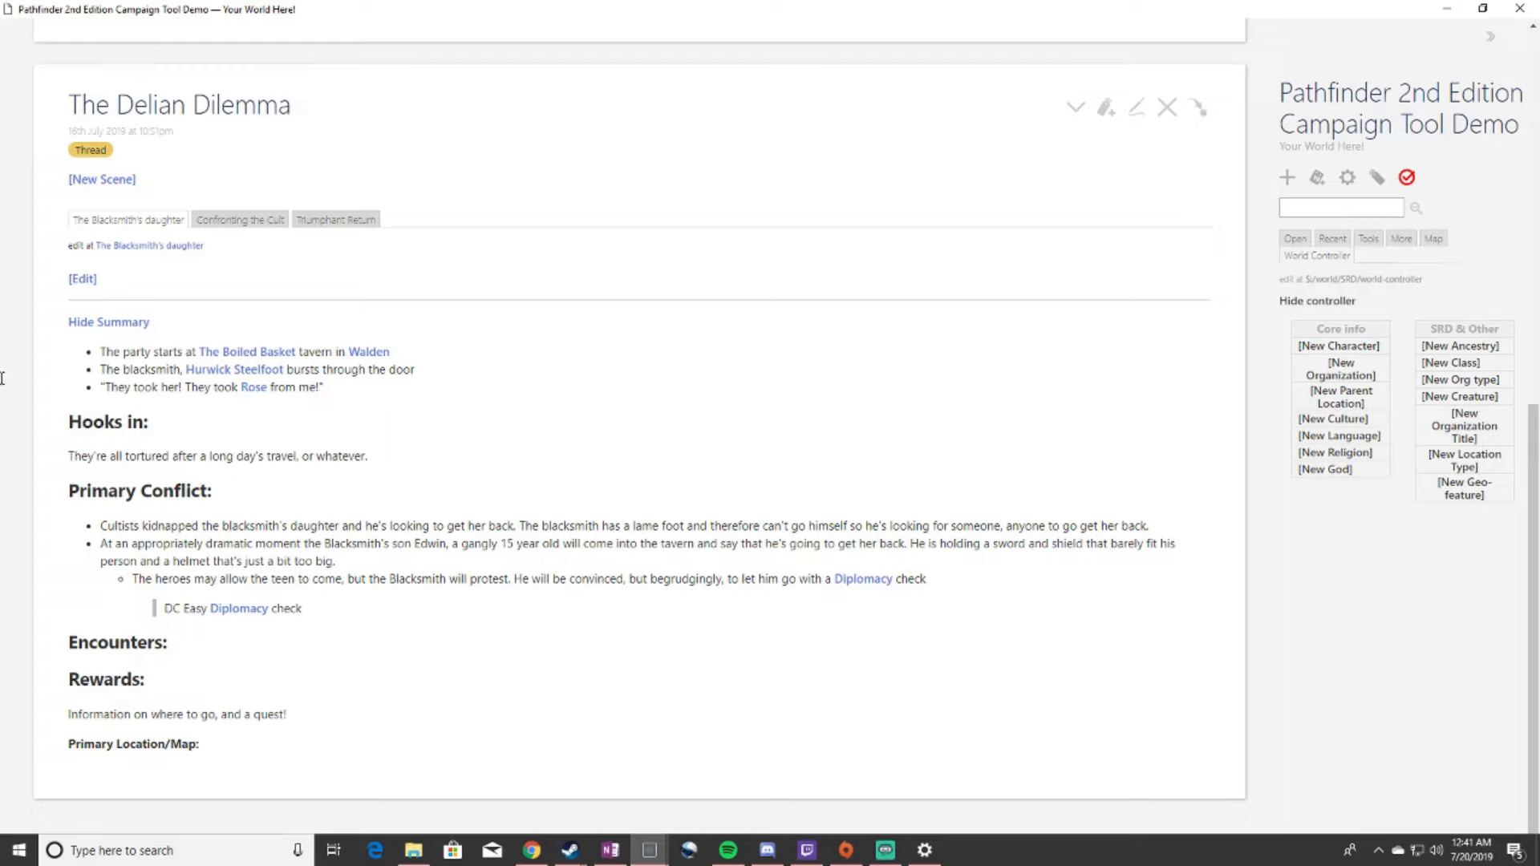
- Show the Confronting the Cult scene and open its primary location map, The Delian Tomb (Map)
left_click(249, 221)
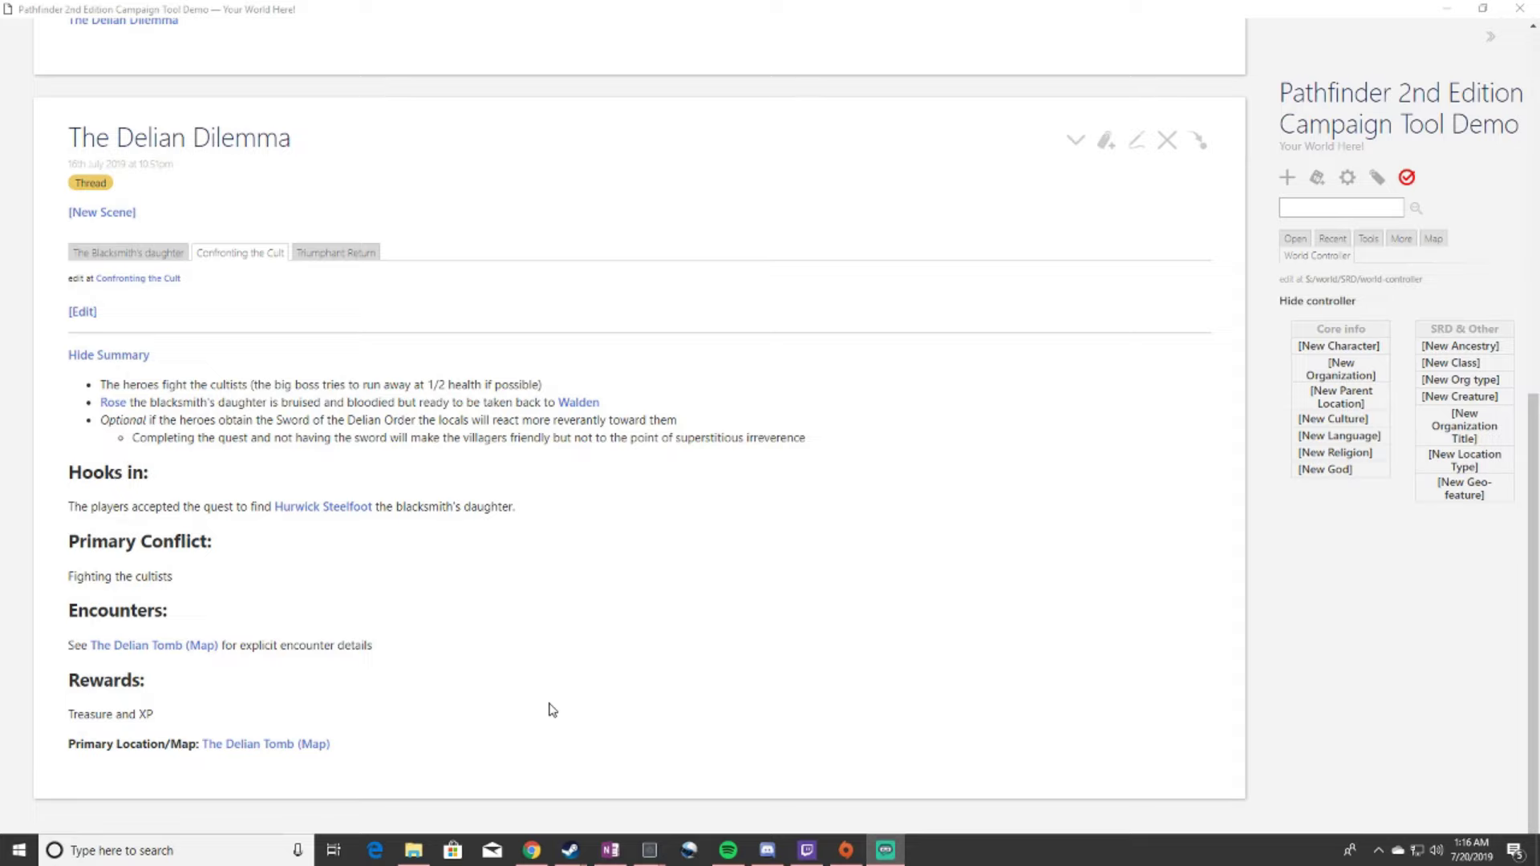
left_click(547, 704)
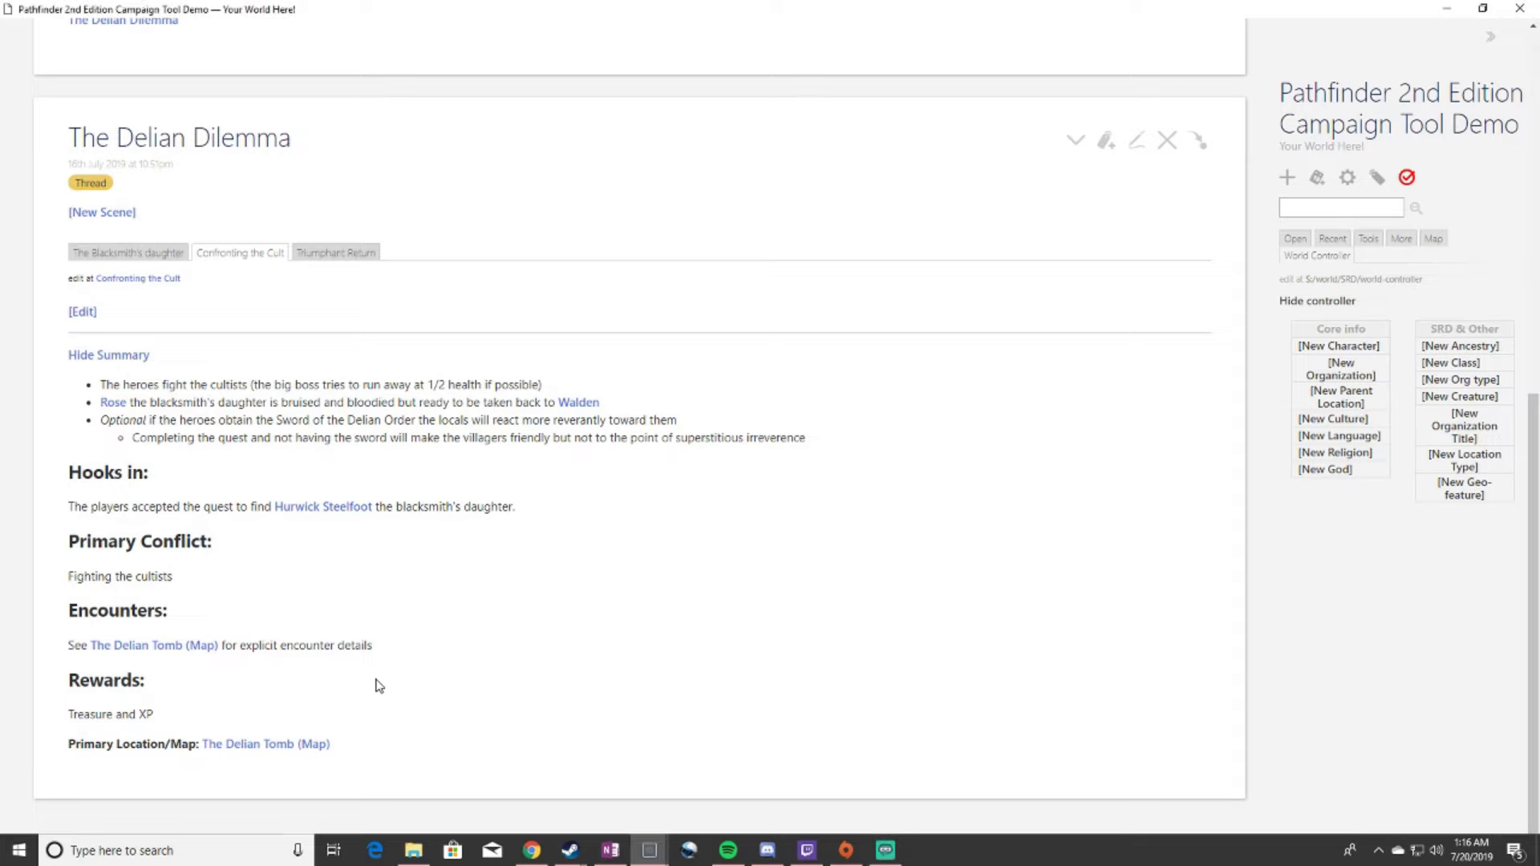
left_click(291, 745)
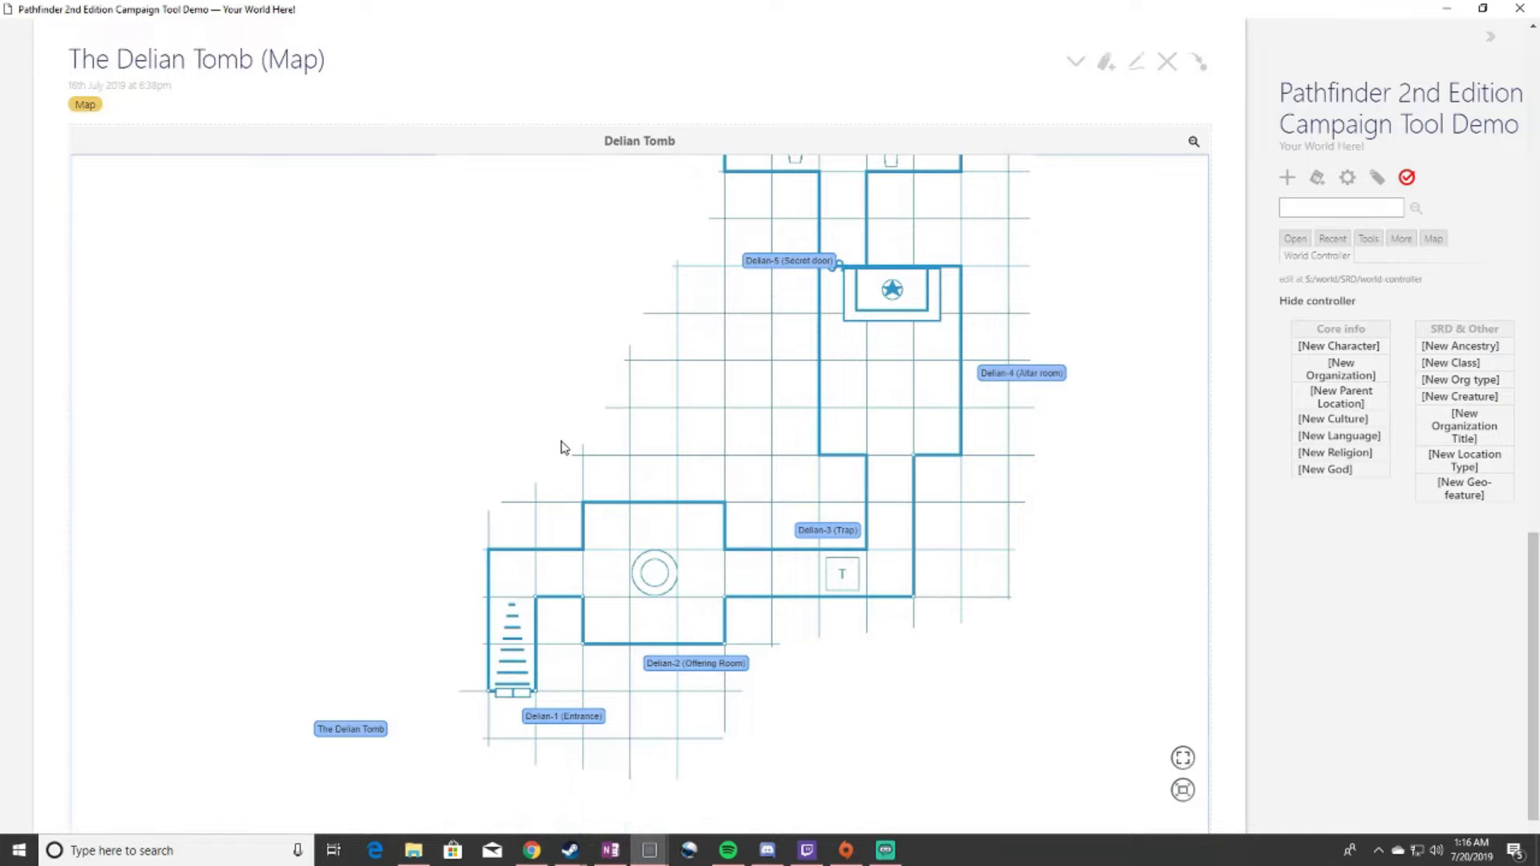
- Examine the rooms on the Delian Tomb map and open The Delian Tomb location from its map label
left_click_drag(591, 414, 569, 491)
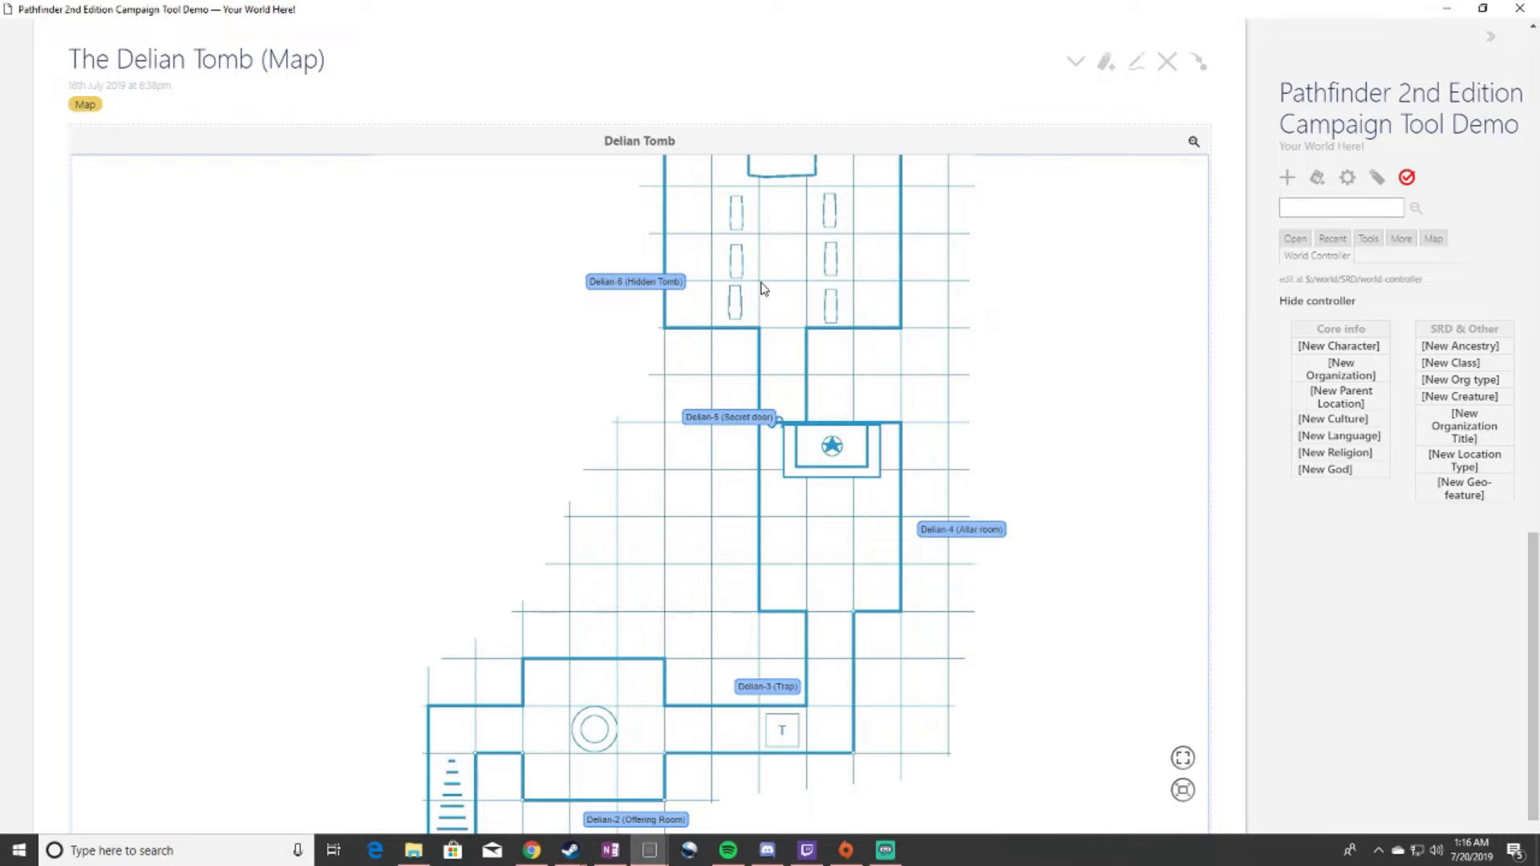
left_click_drag(760, 300, 732, 416)
left_click_drag(863, 553, 913, 309)
left_click_drag(843, 479, 886, 424)
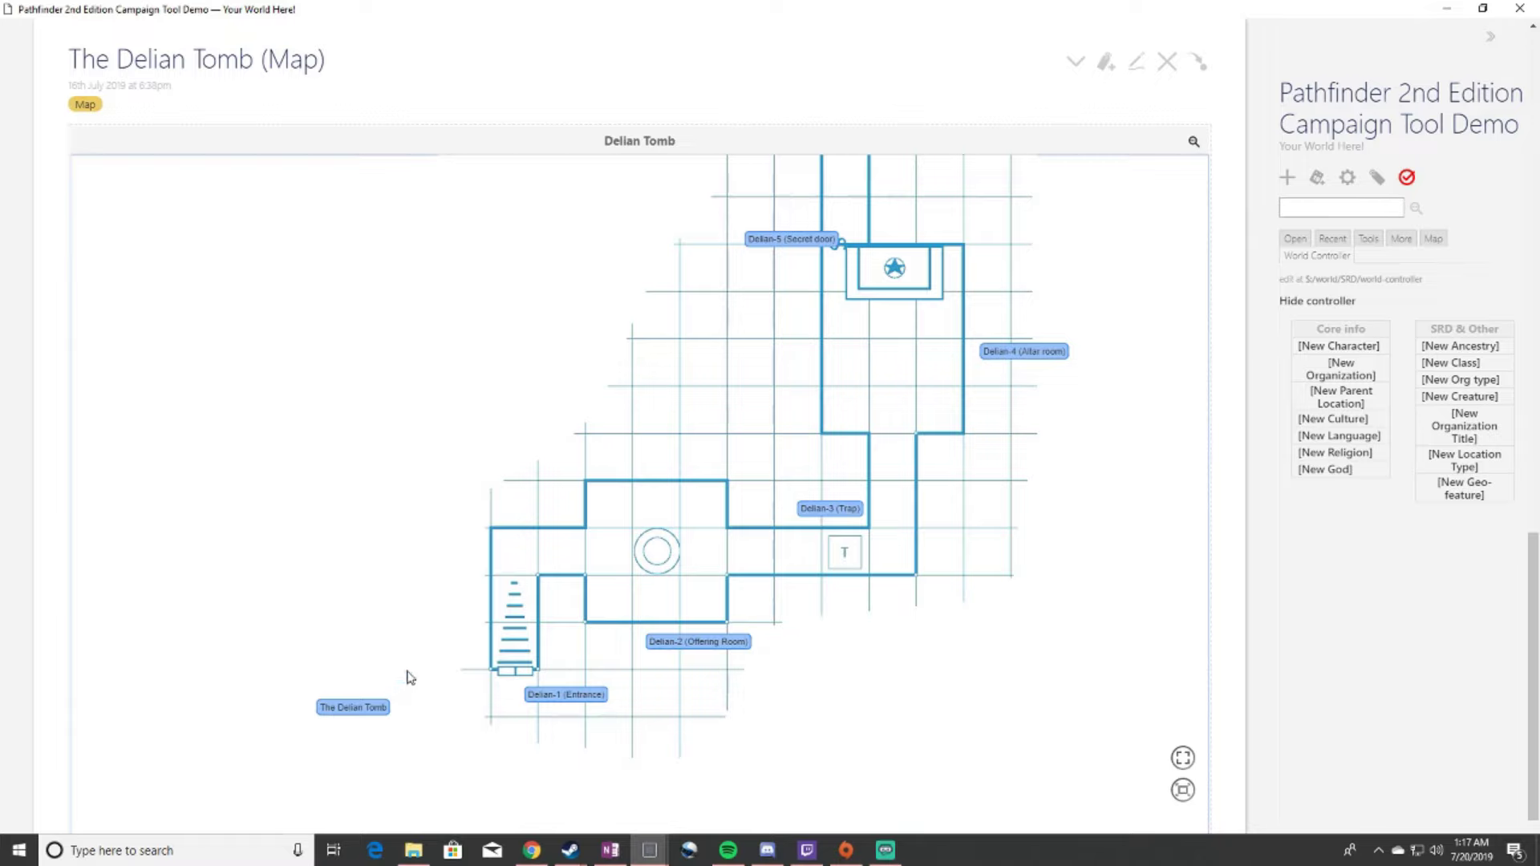
left_click(373, 709)
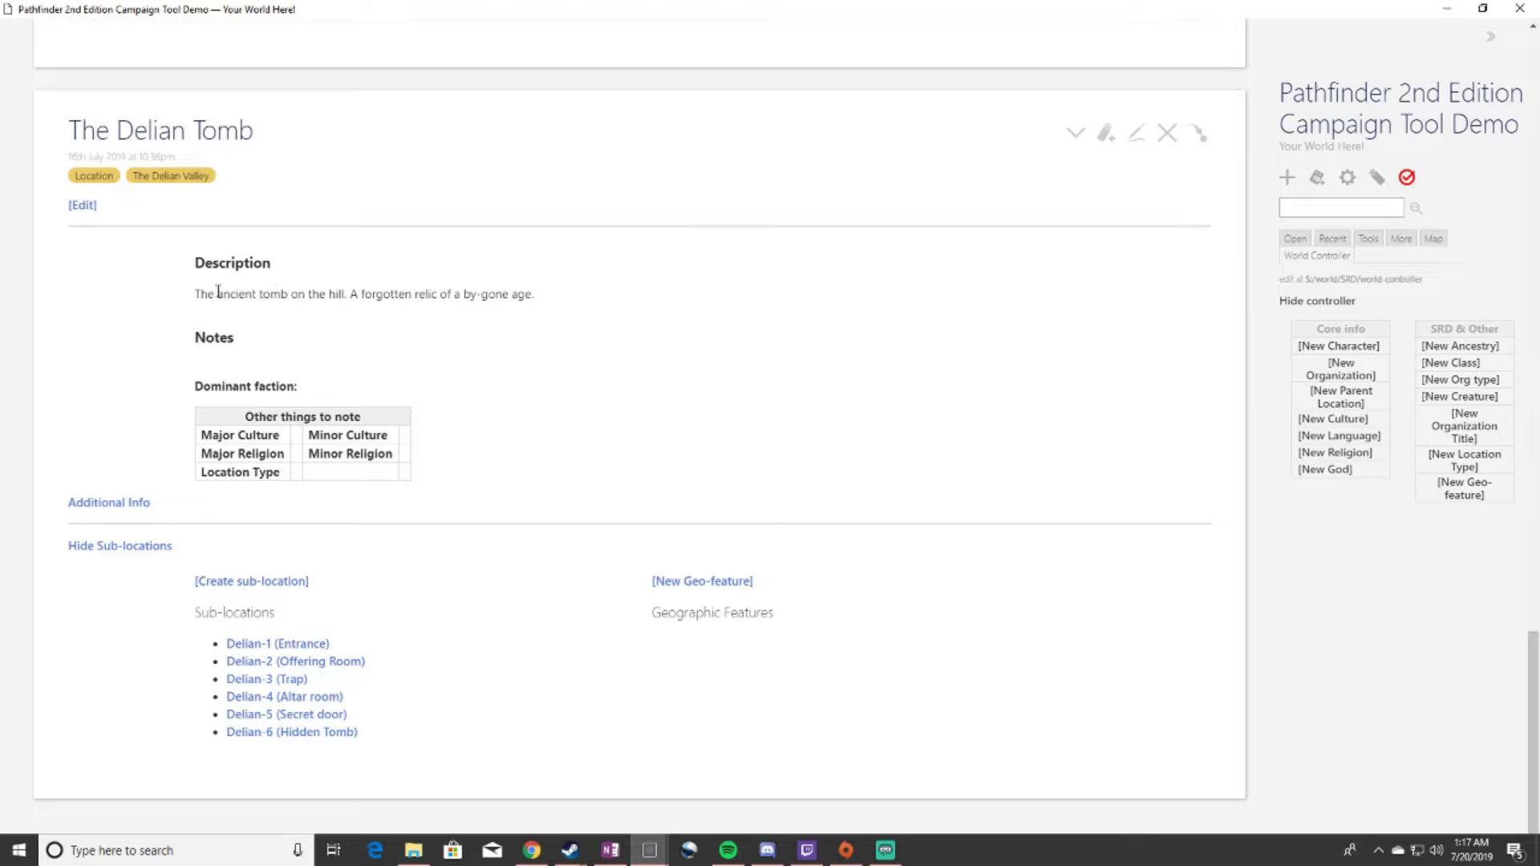
- Show the Delian Tomb view in the map editor at full screen and look over its rooms
scroll(417, 645, "up", 10)
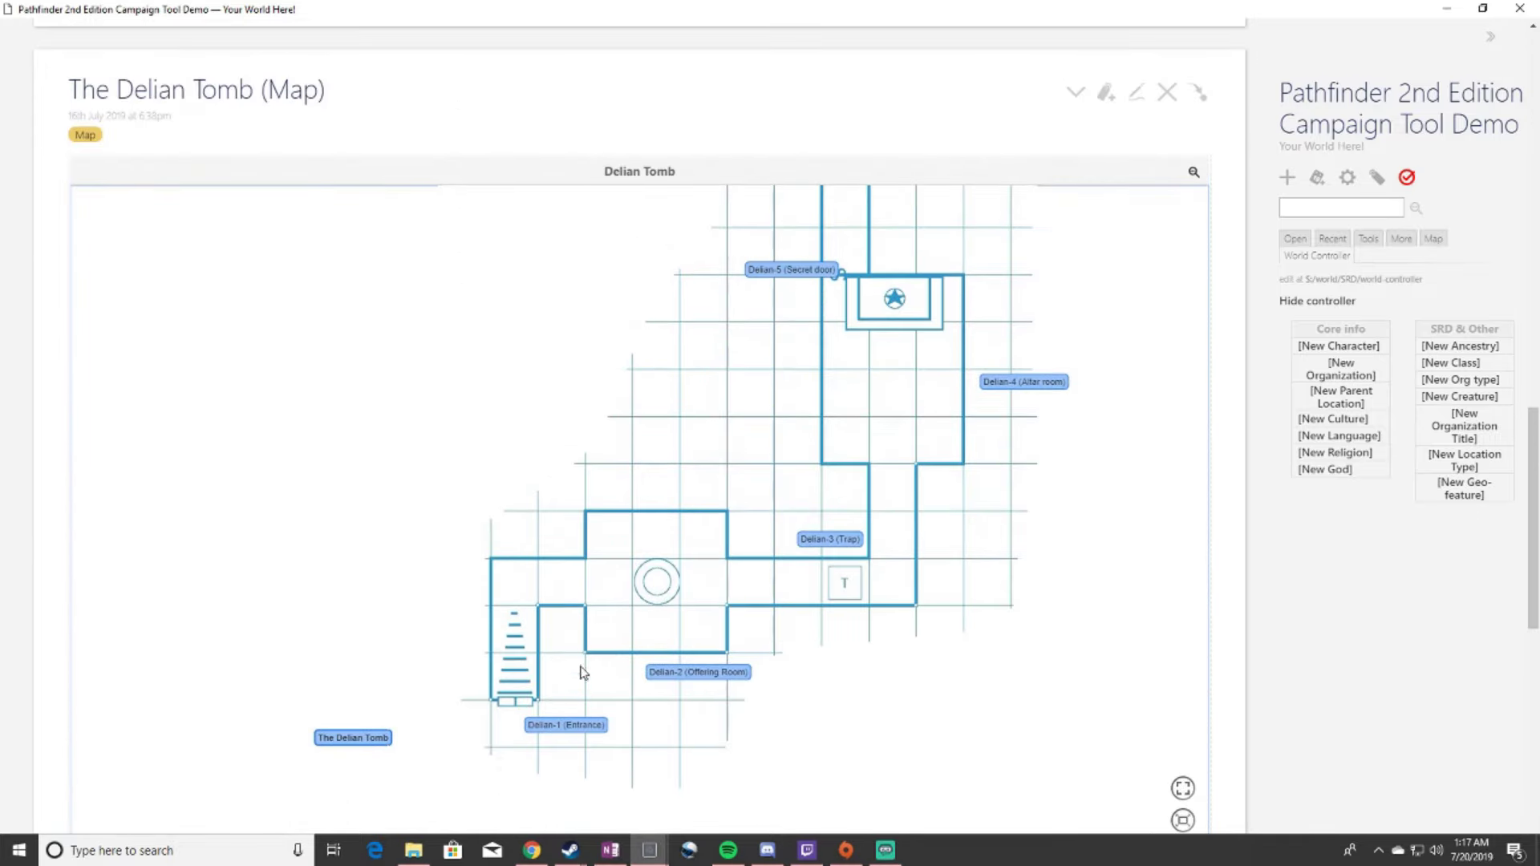
left_click(1439, 245)
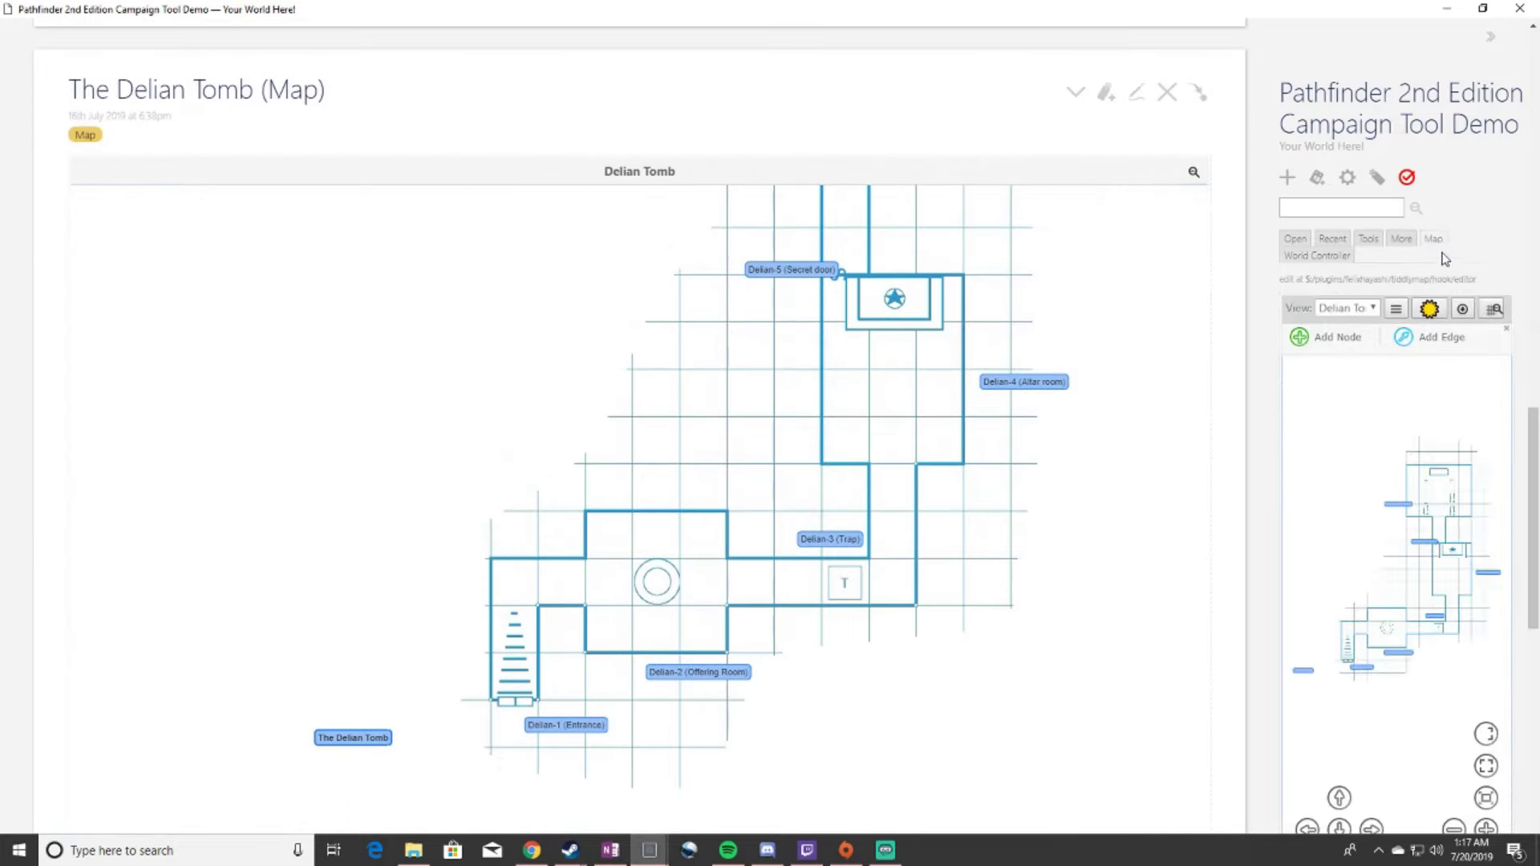
left_click(1488, 767)
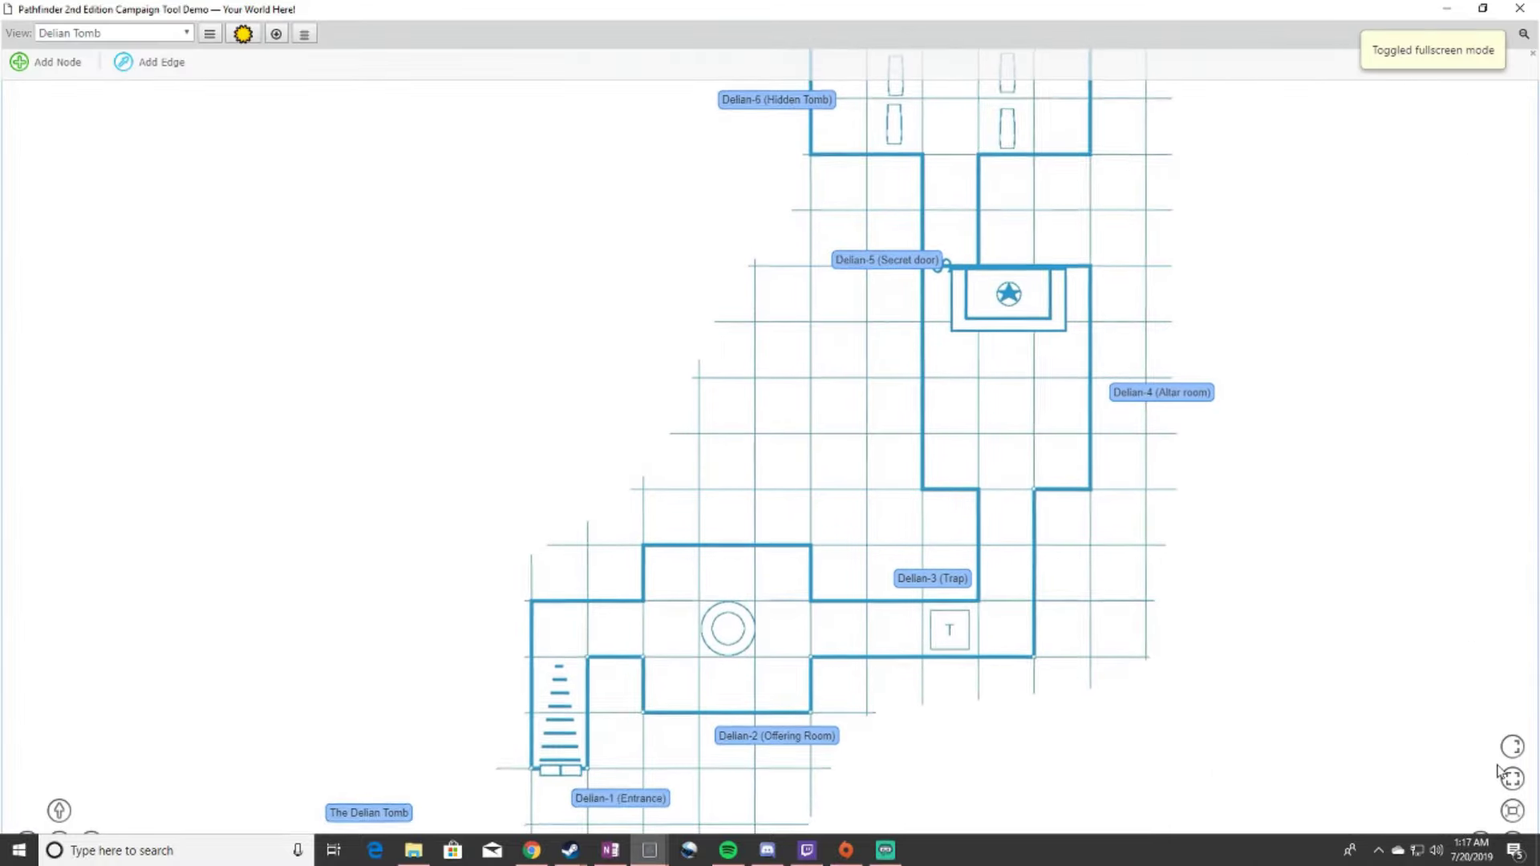
left_click_drag(1239, 556, 1222, 411)
left_click_drag(1152, 447, 949, 529)
left_click_drag(750, 716, 818, 663)
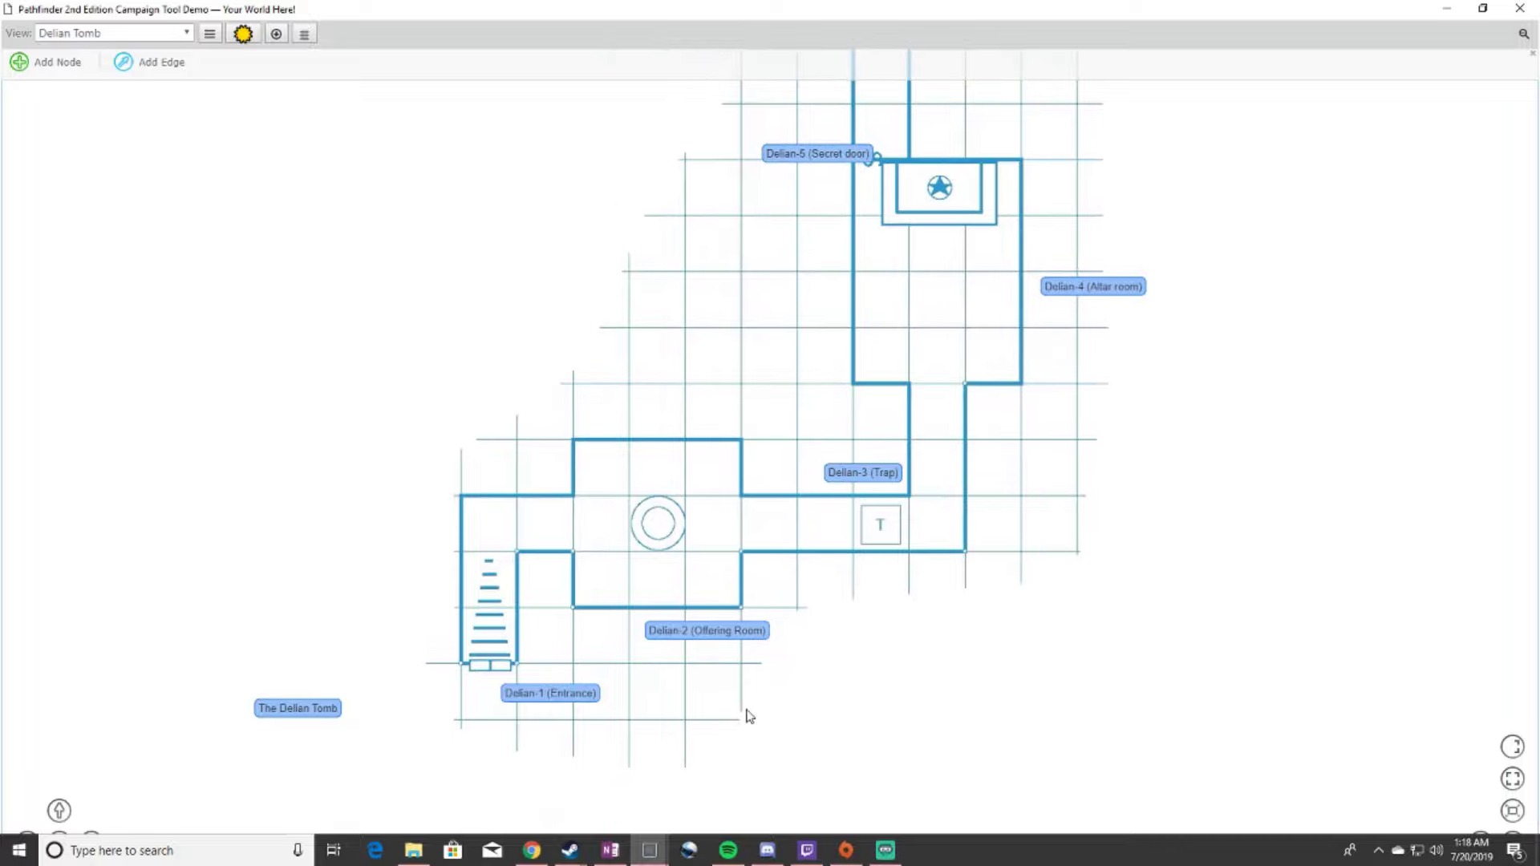
- Read the description and notes of the Delian-1 (Entrance) location from the map, and close its entry without saving
double_click(583, 704)
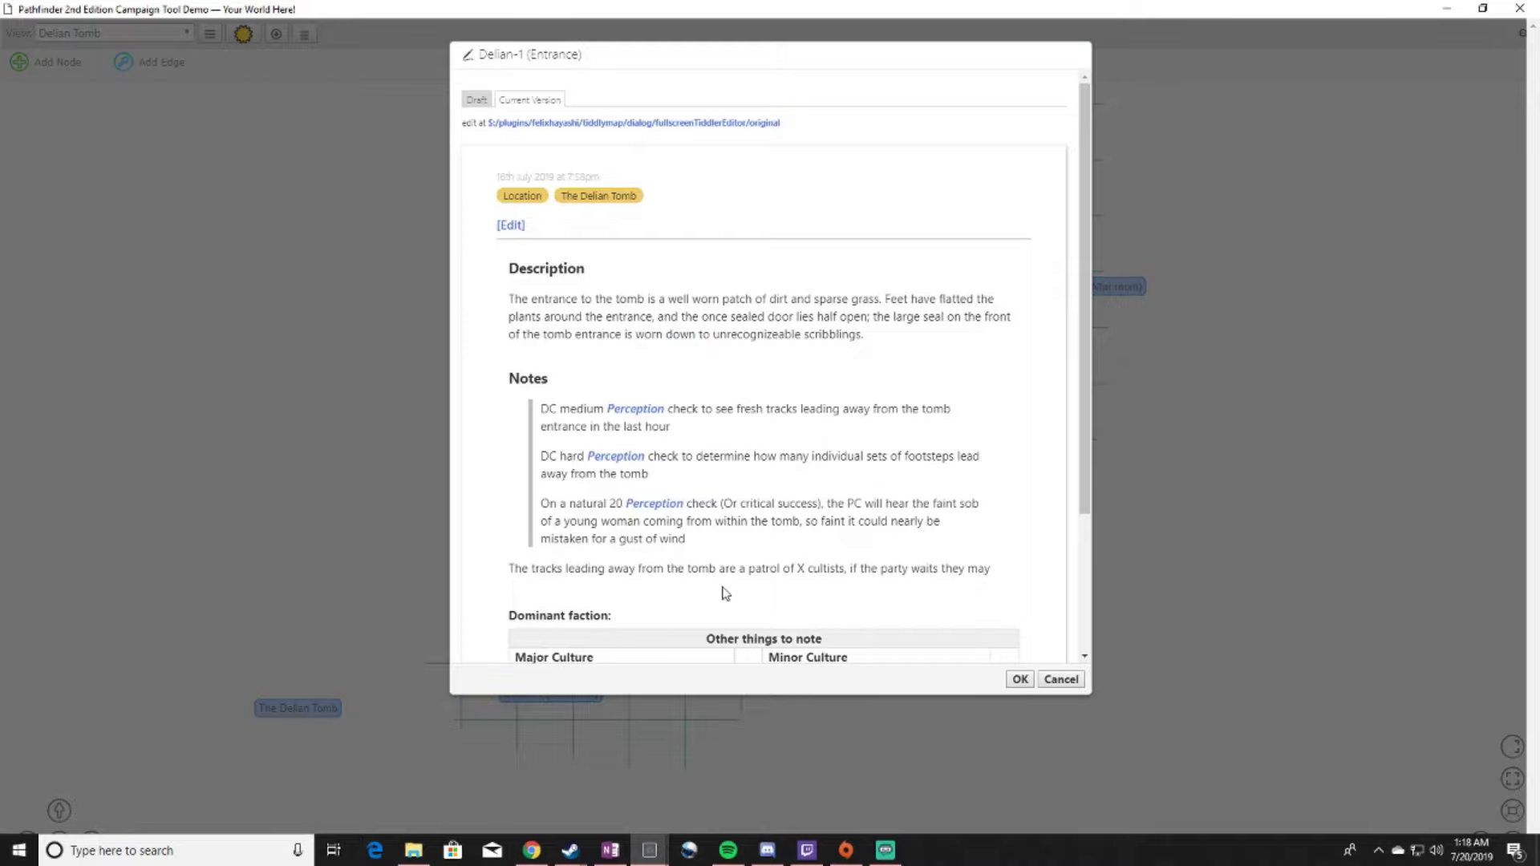
scroll(751, 453, "down", 2)
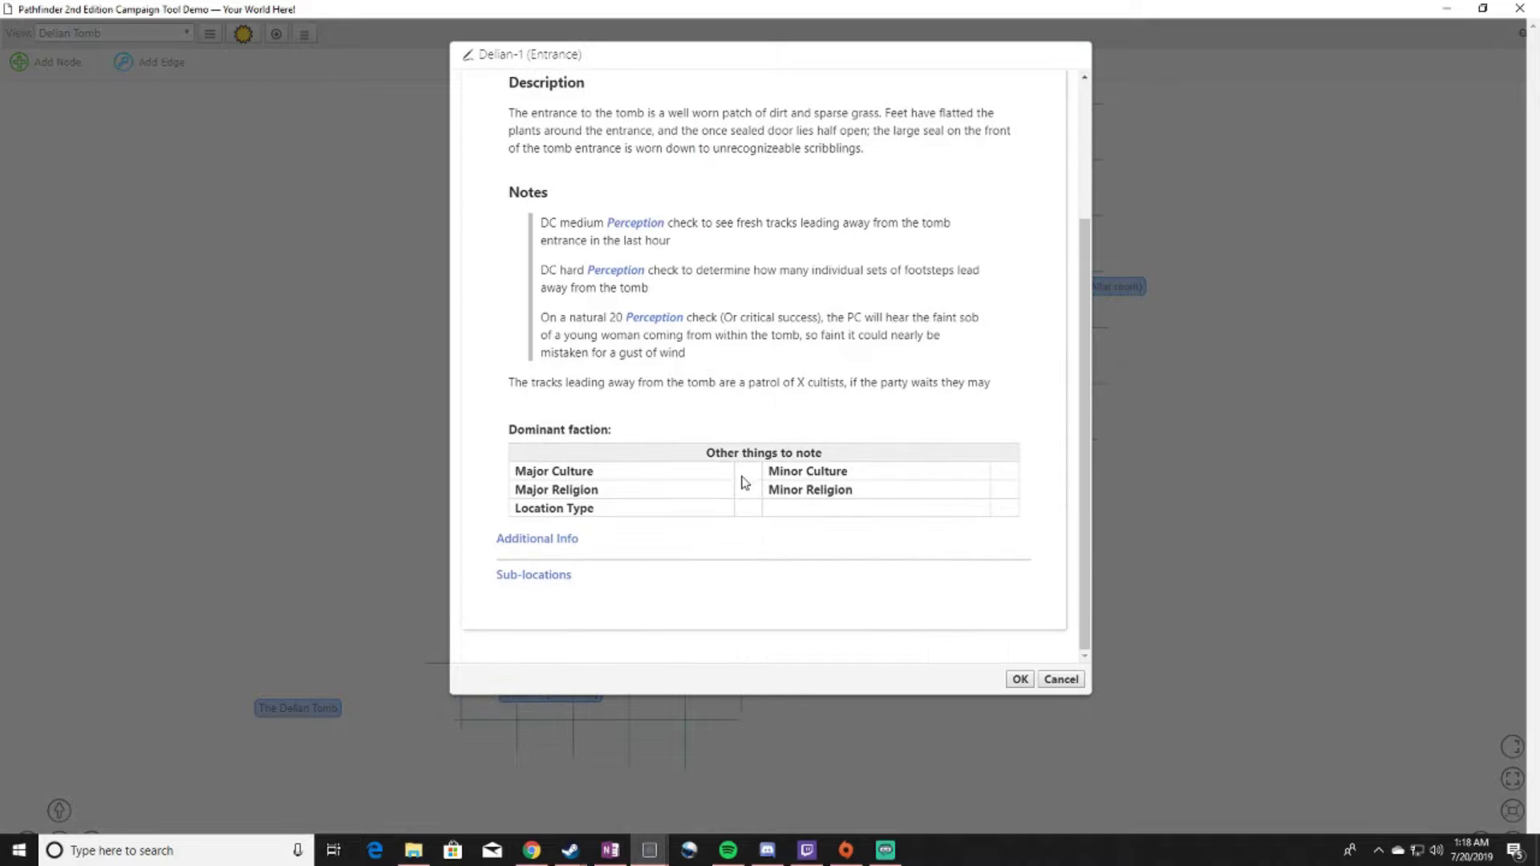
scroll(743, 482, "up", 2)
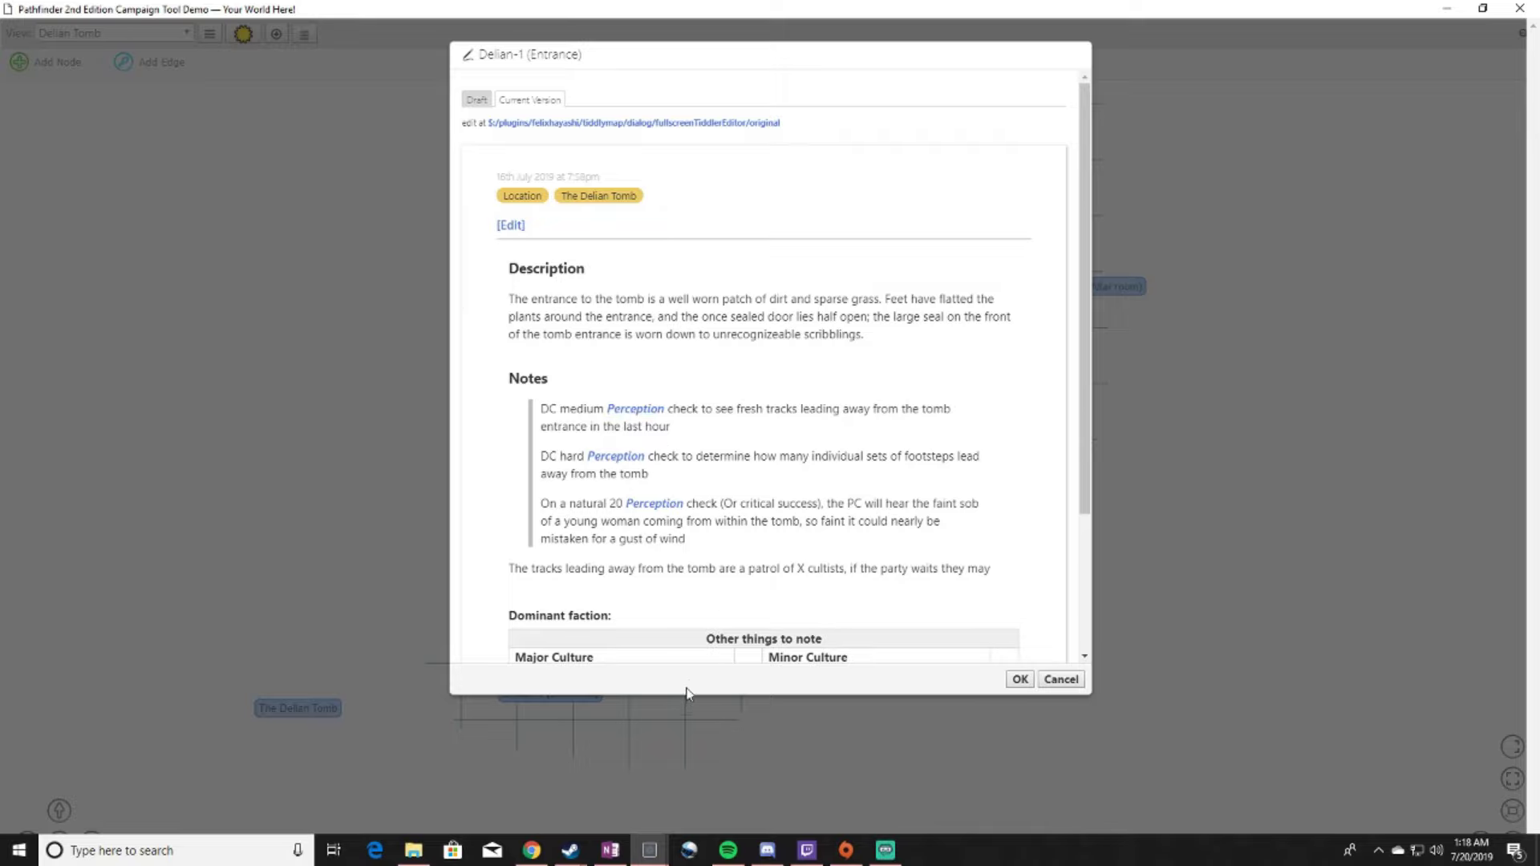
scroll(758, 577, "down", 1)
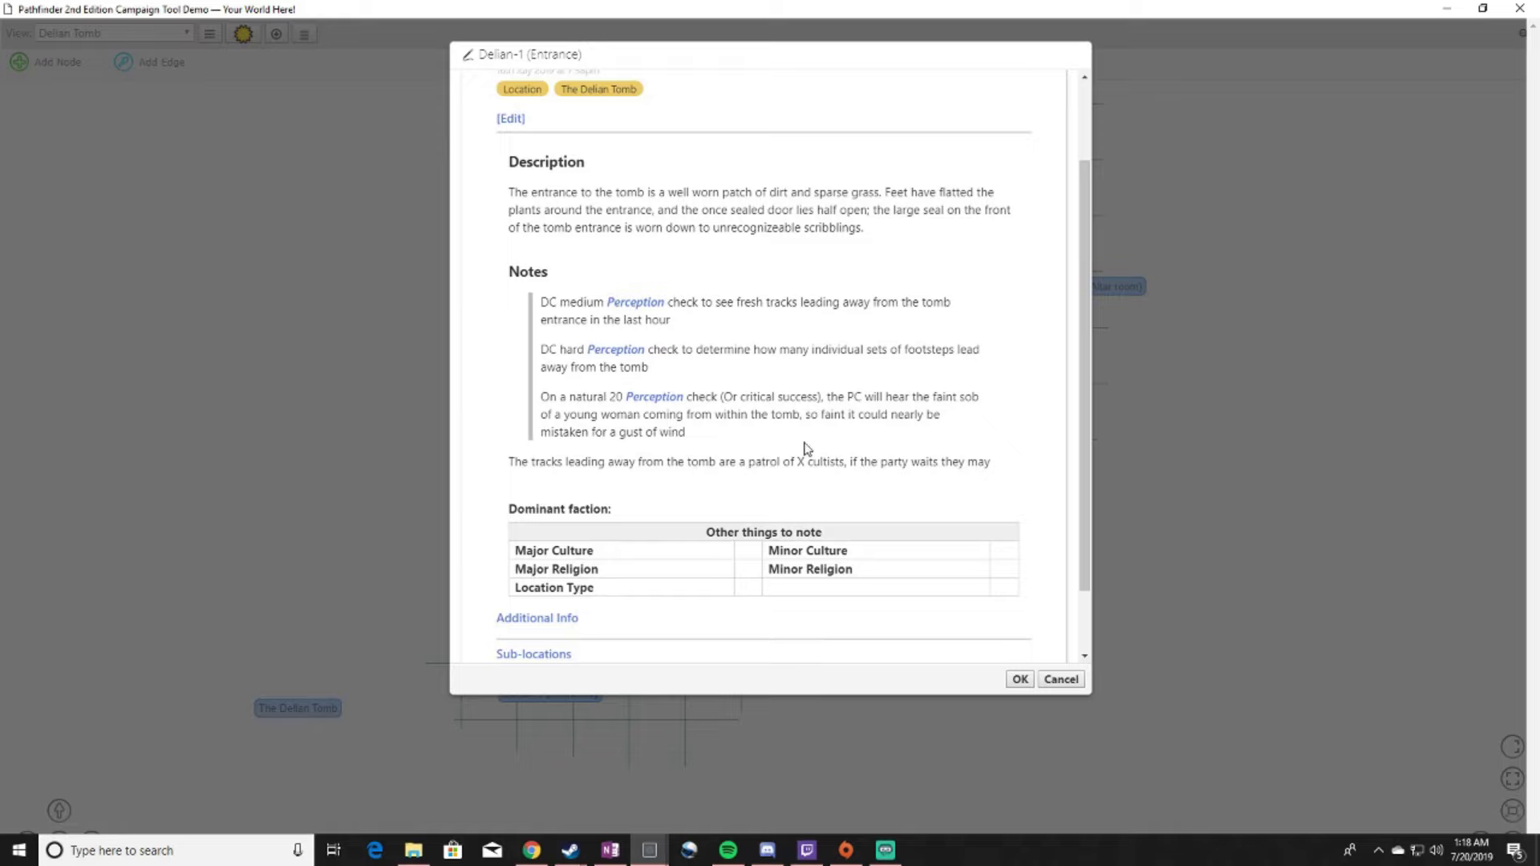
scroll(831, 459, "up", 1)
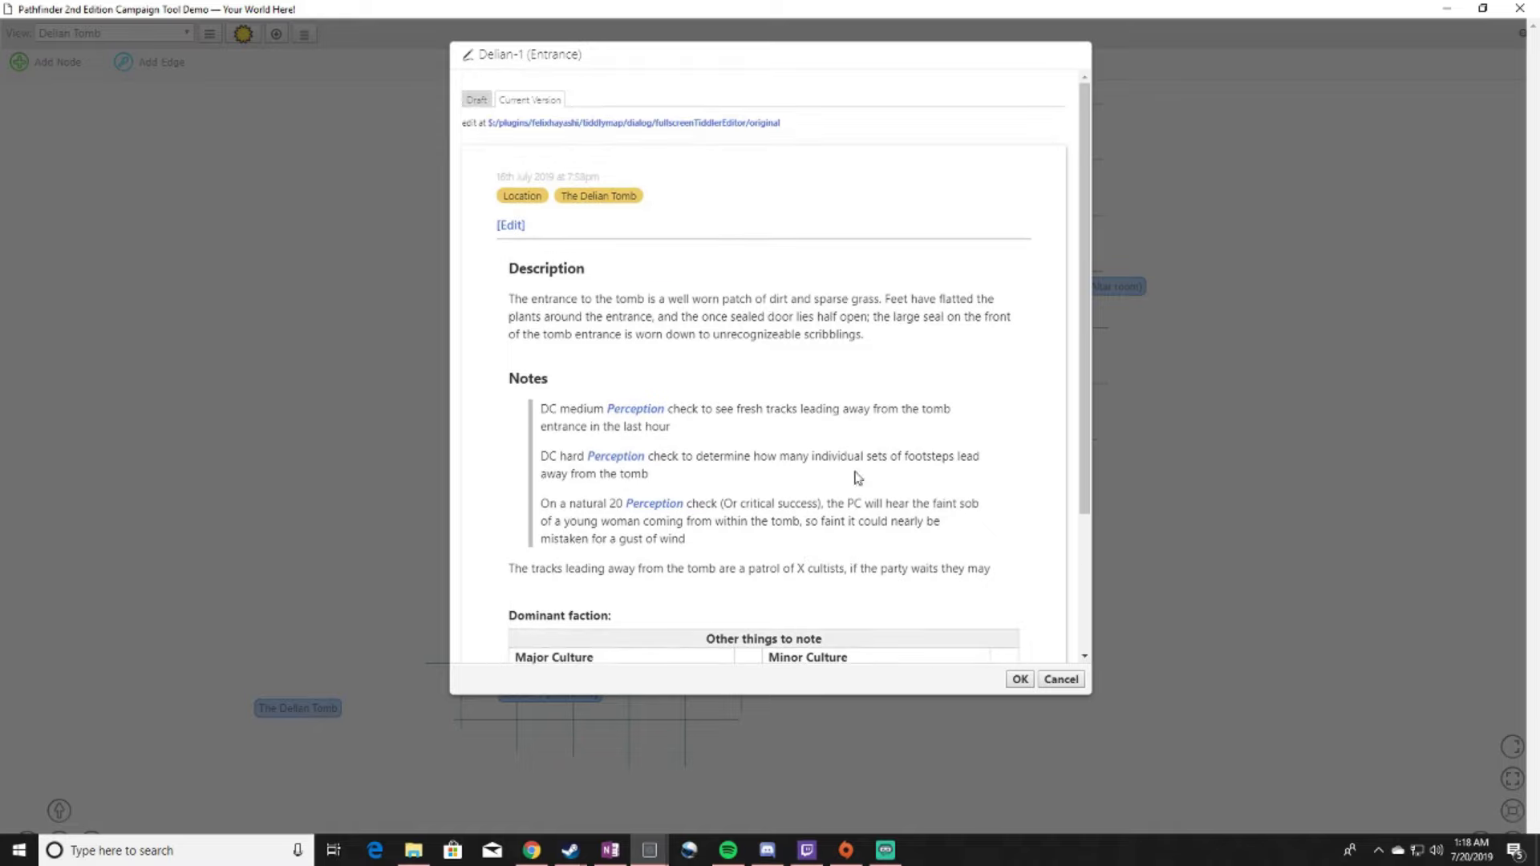
left_click(1059, 679)
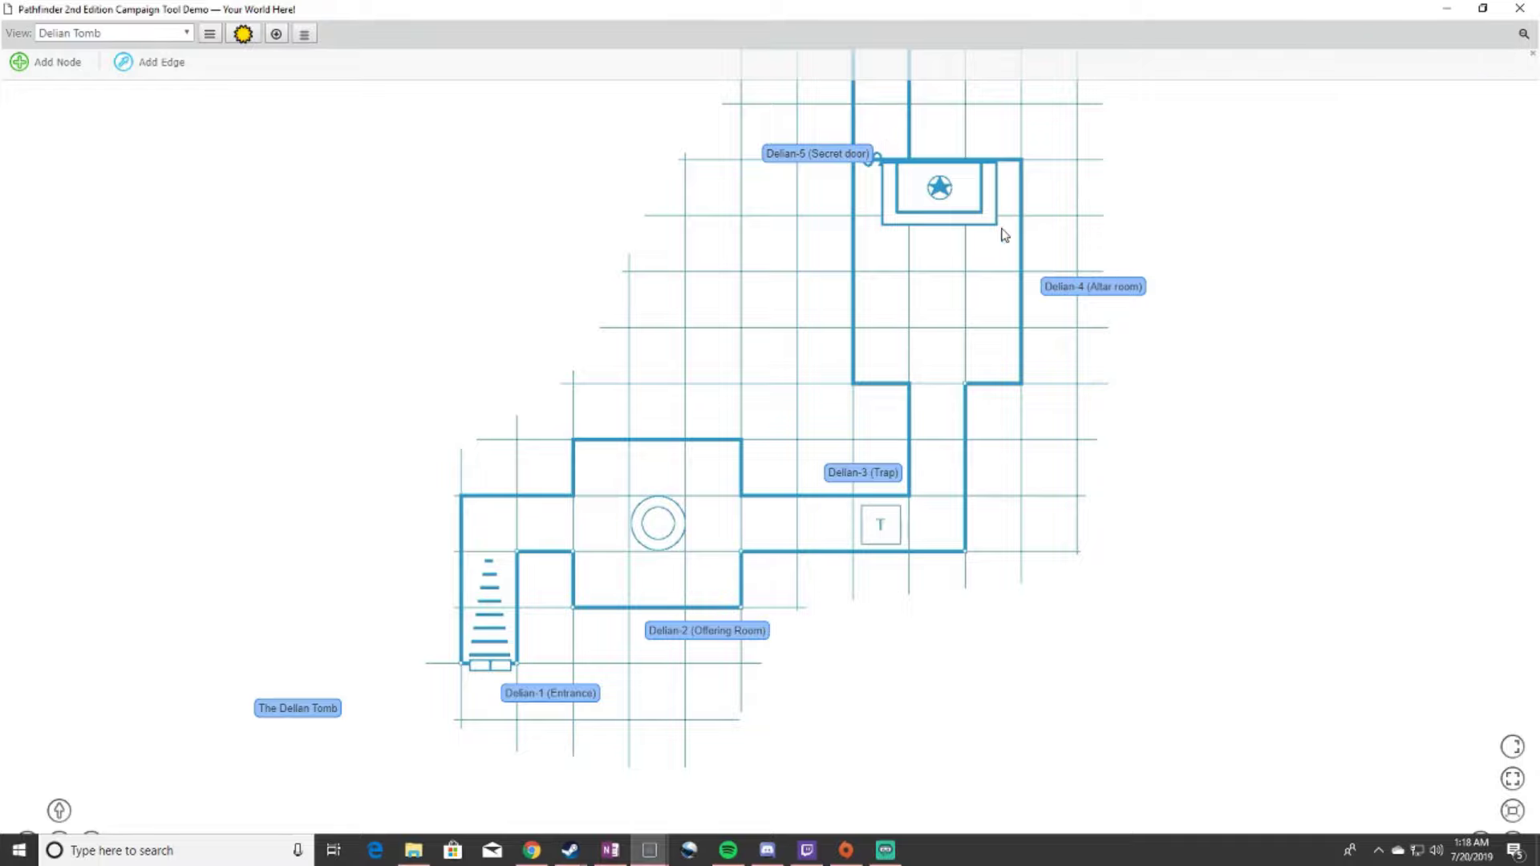
- Read the Delian-2 (Offering Room) entry from the map, including its notes and The Oath, and close it without saving
scroll(981, 377, "up", 1)
scroll(967, 462, "down", 2)
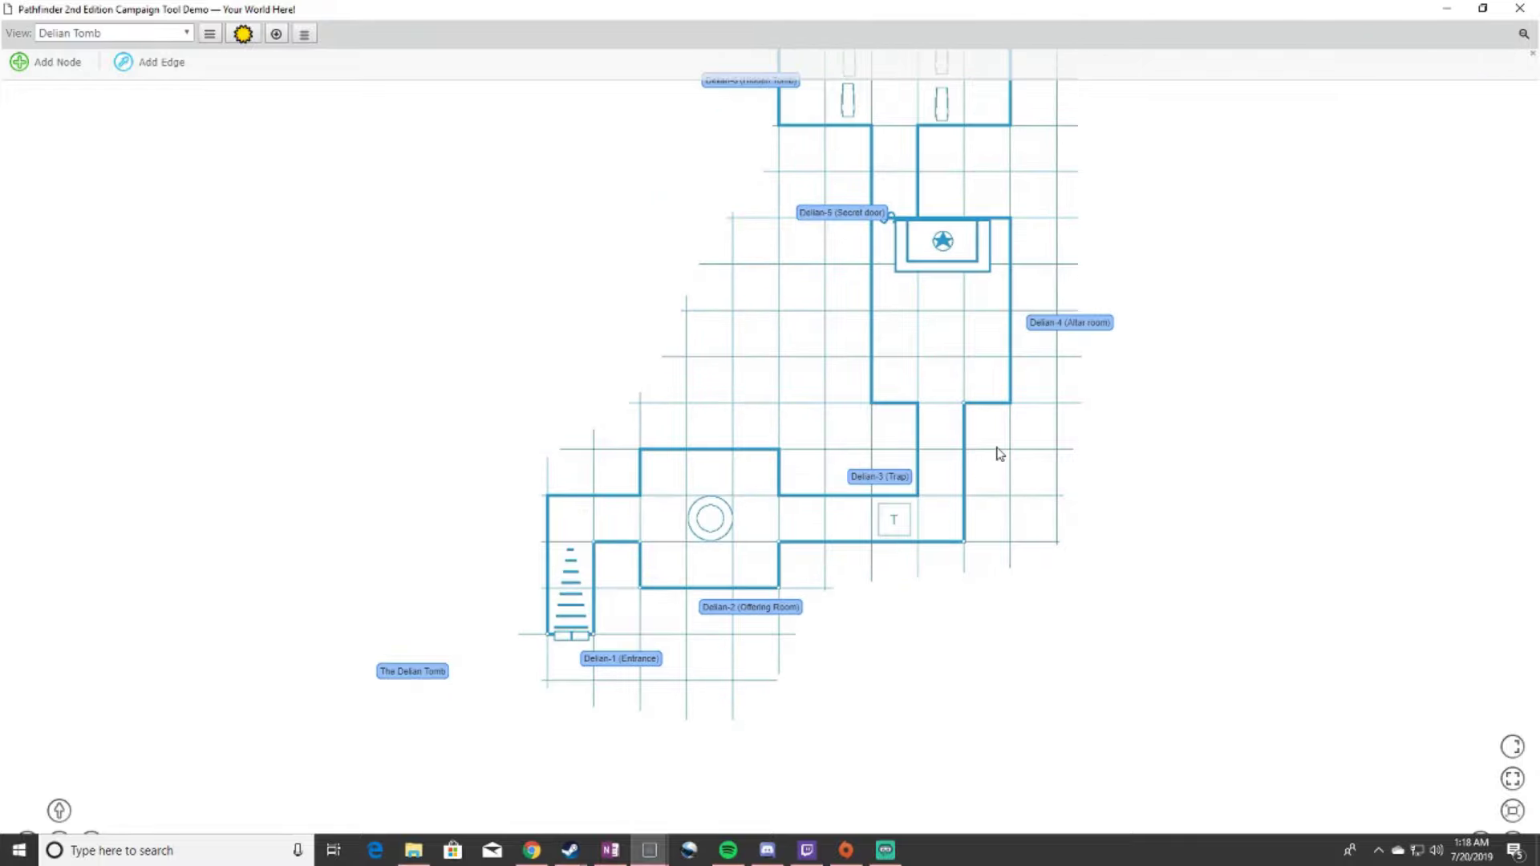
left_click_drag(997, 450, 939, 522)
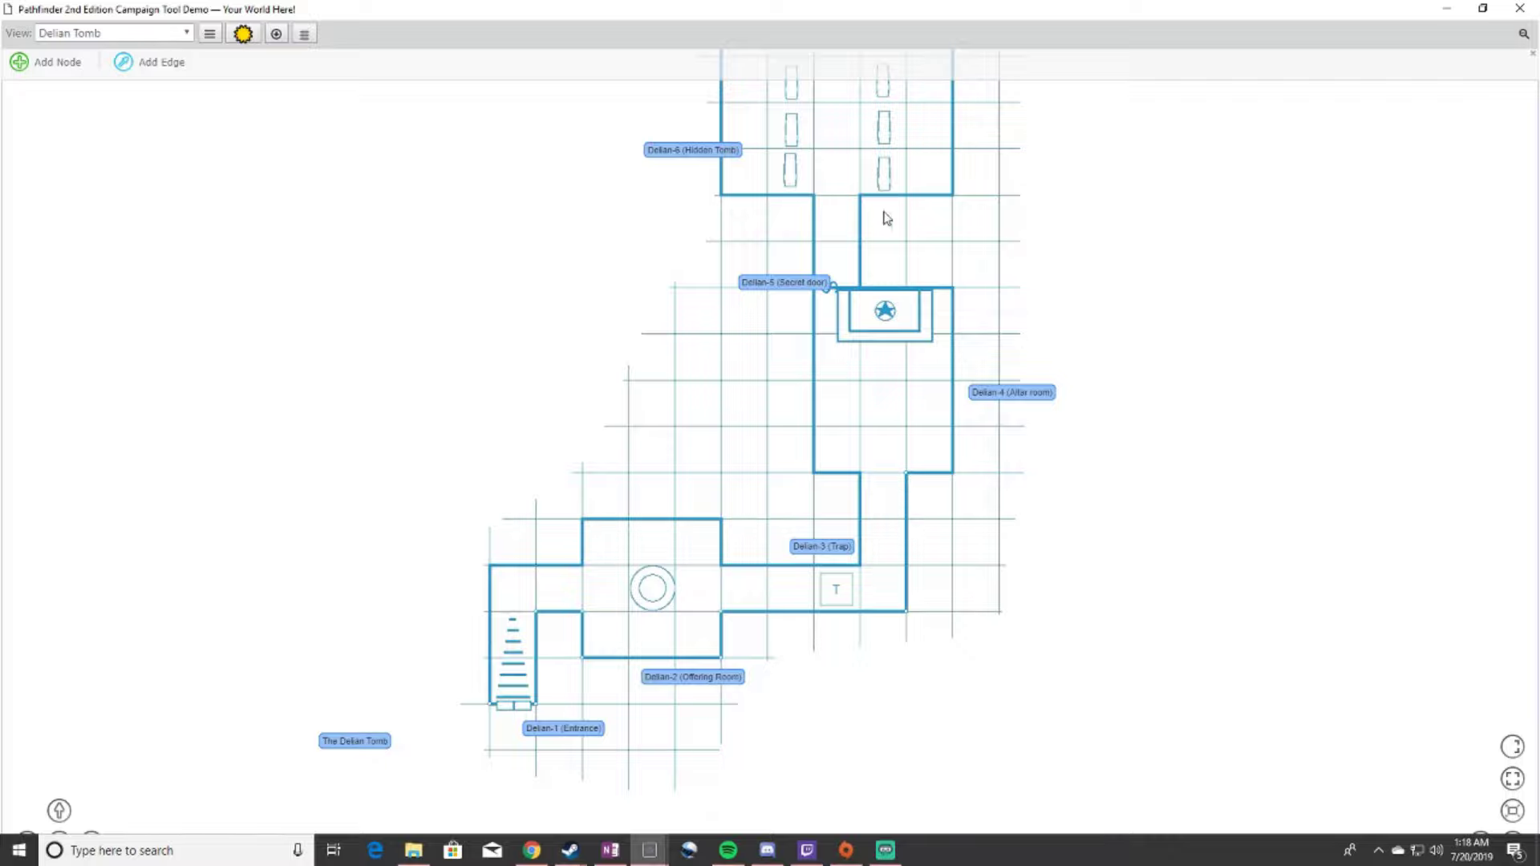
double_click(734, 678)
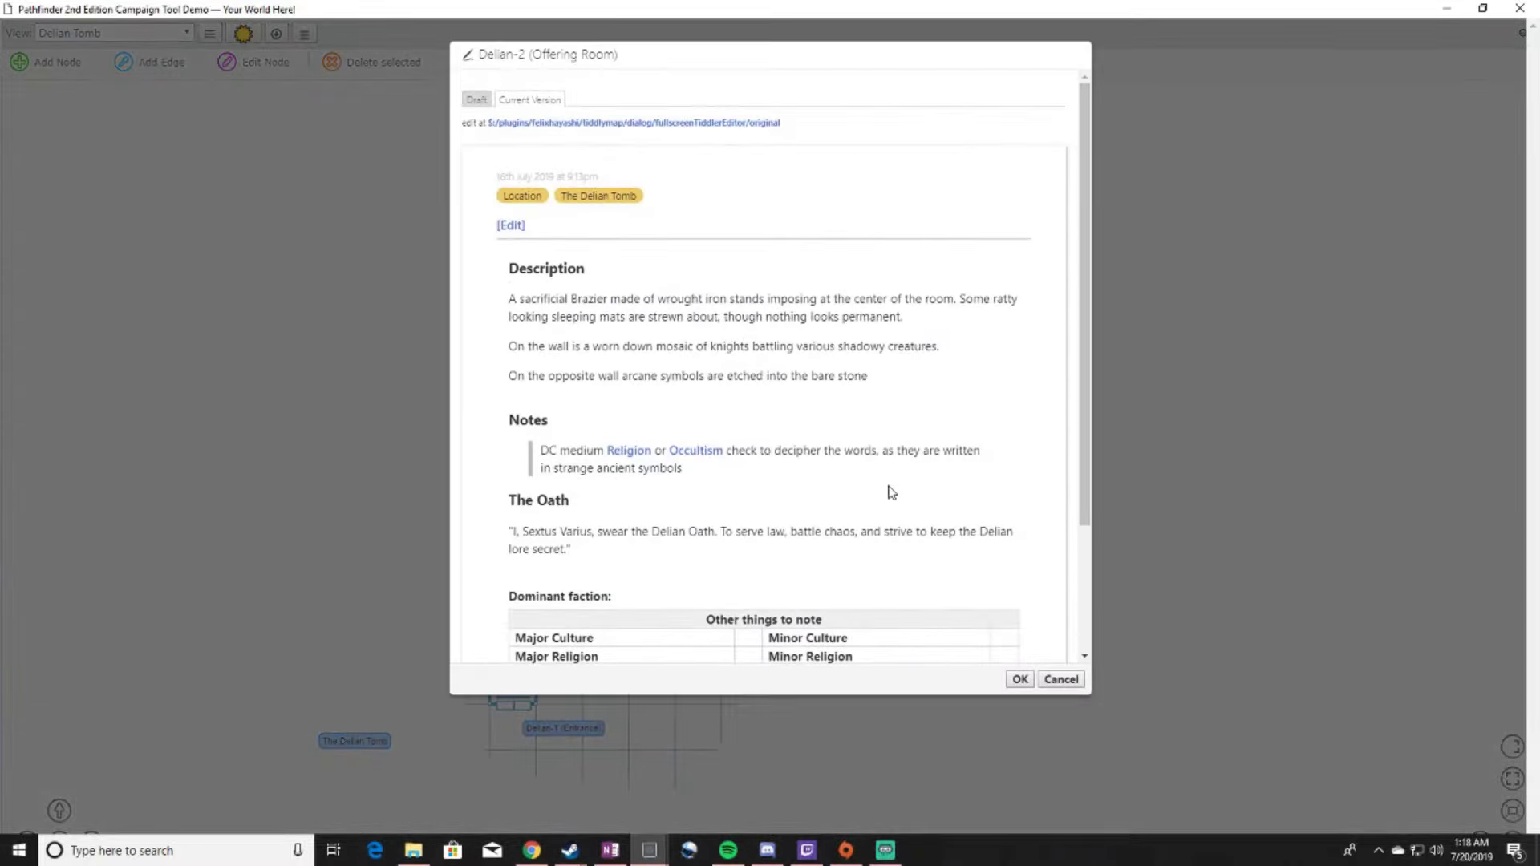
scroll(743, 423, "down", 3)
scroll(729, 526, "down", 1)
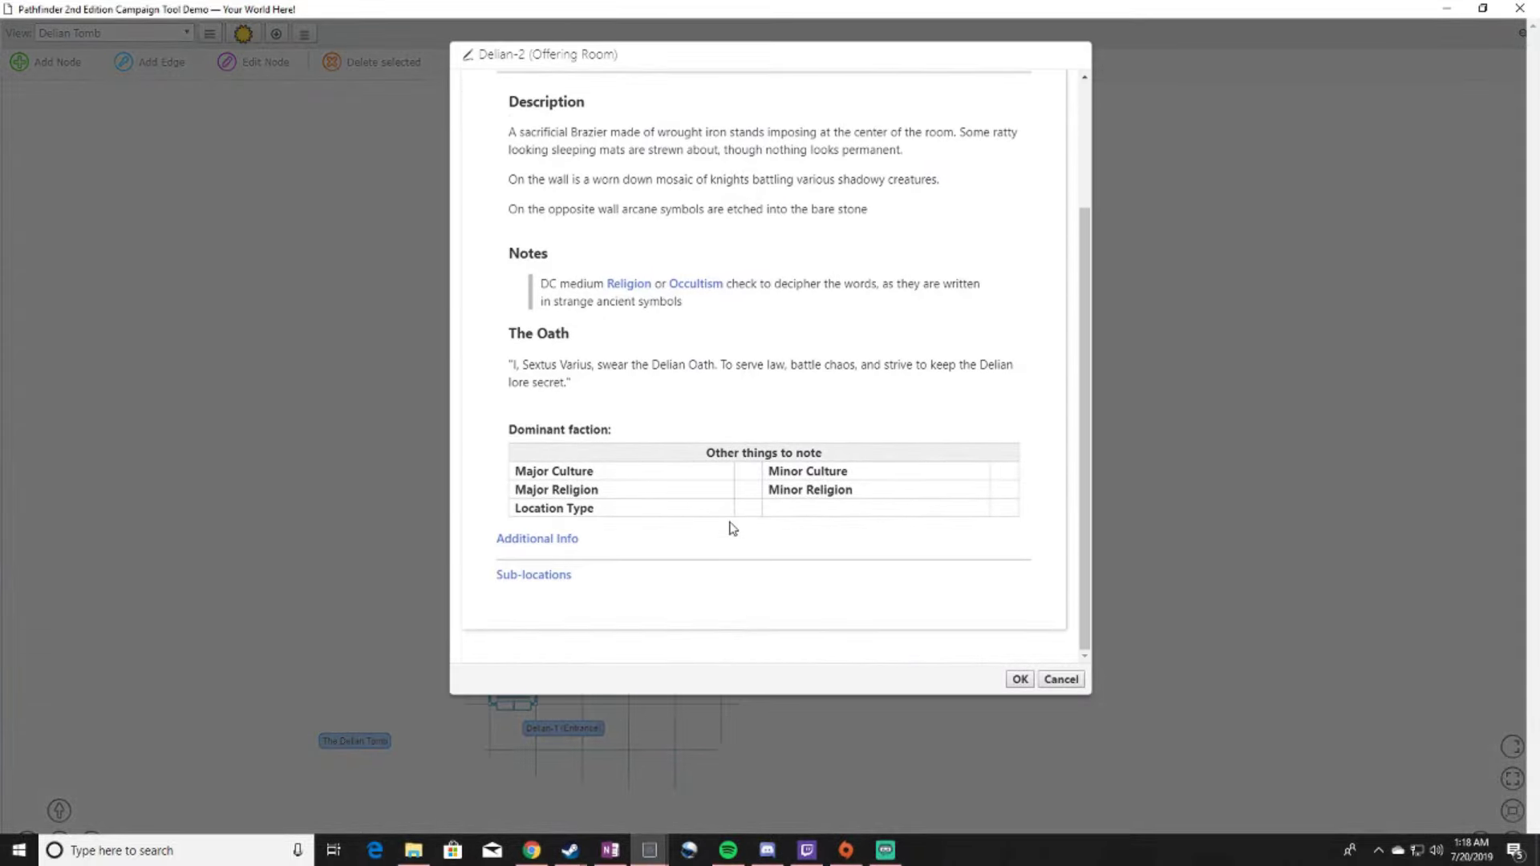
scroll(718, 576, "up", 4)
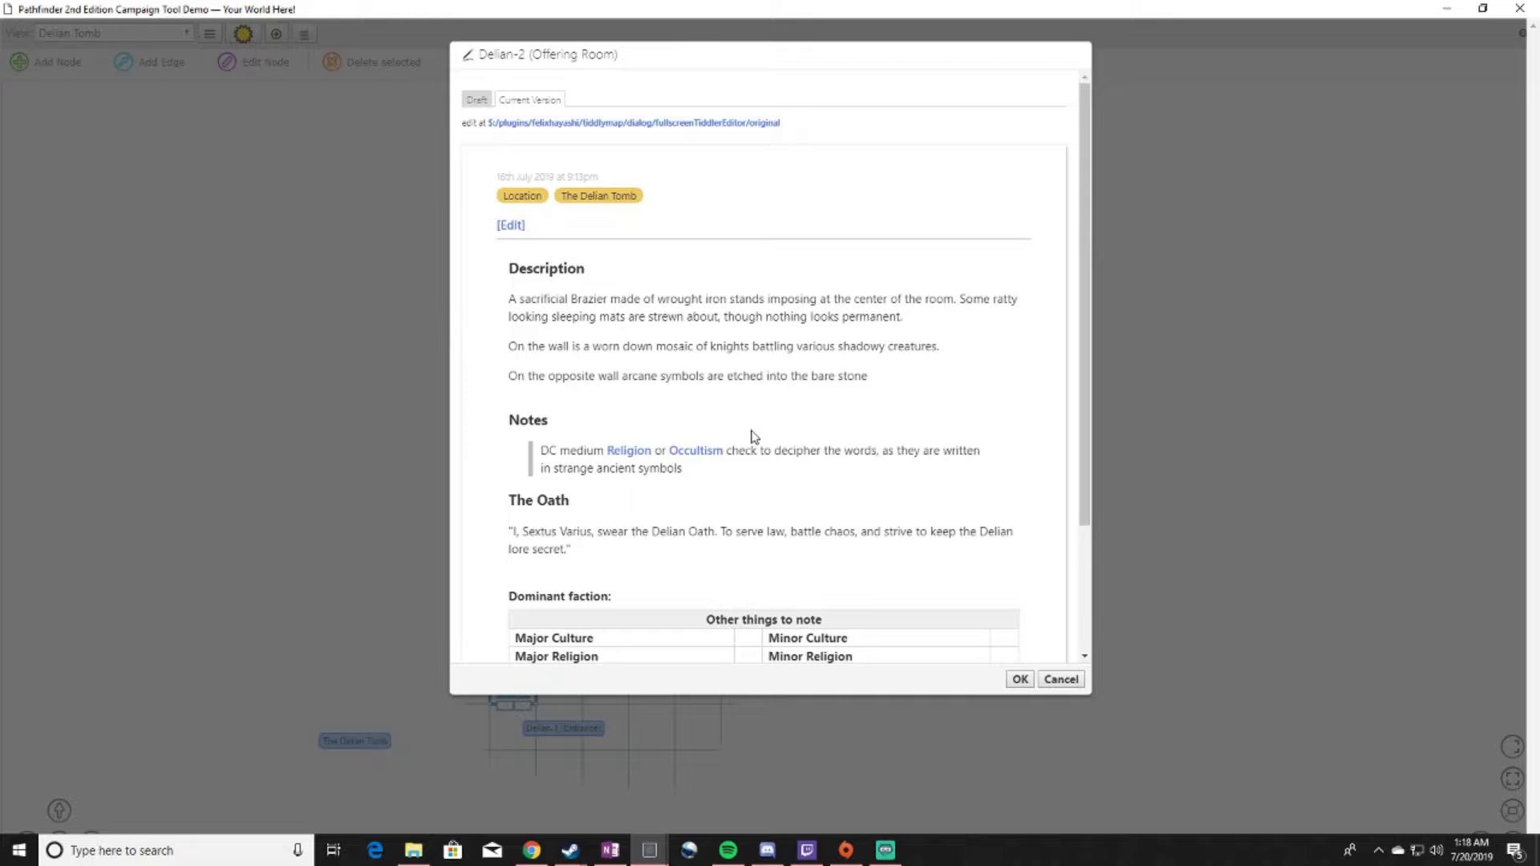
left_click(1062, 683)
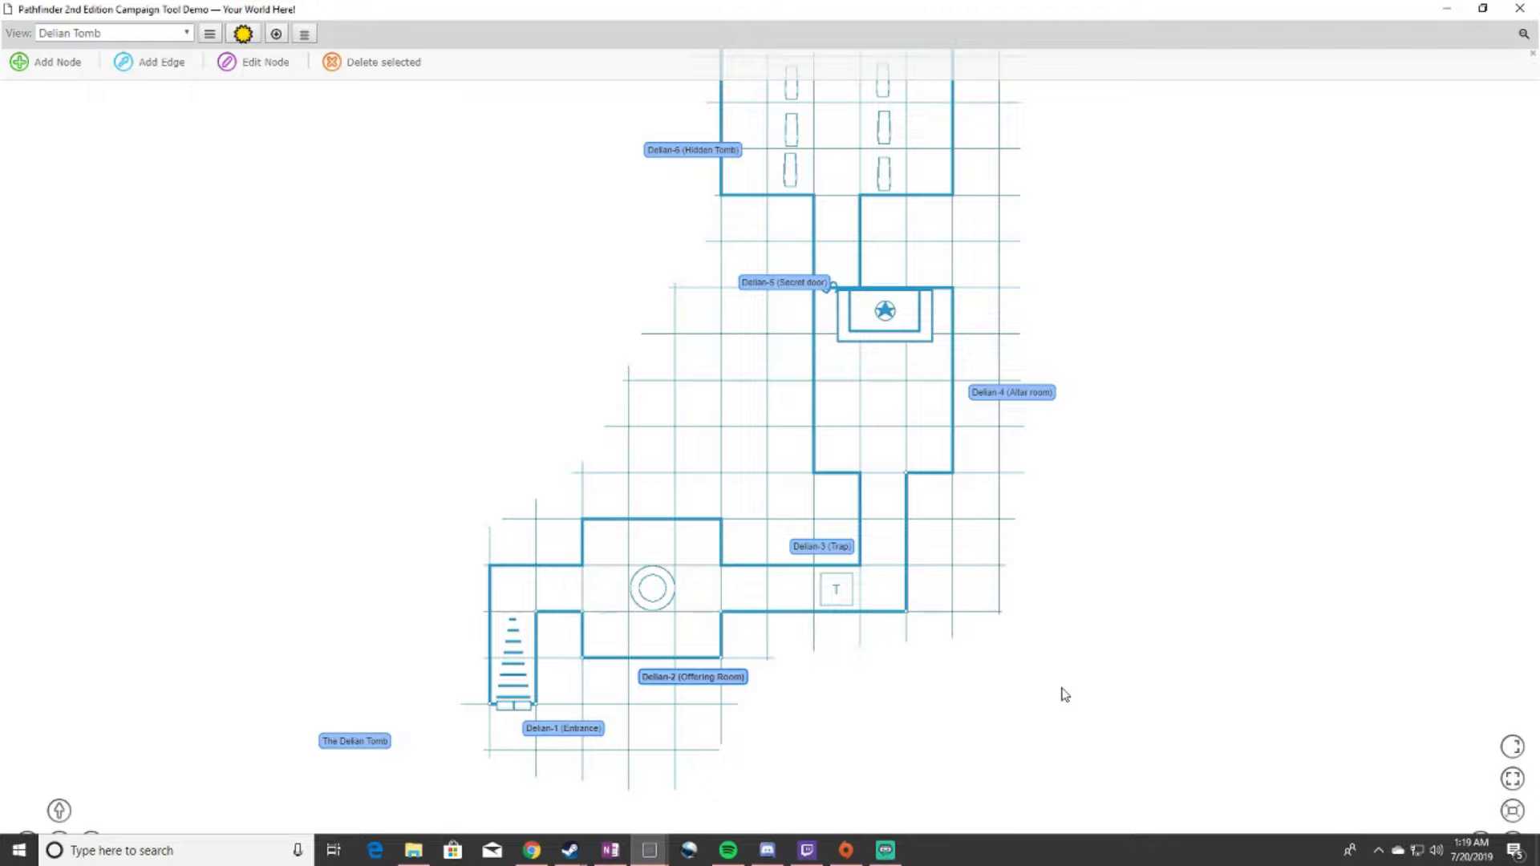
- Move the Delian-5 (Secret door) label slightly away from the altar room so it clears the secret door symbol
left_click_drag(874, 161, 809, 319)
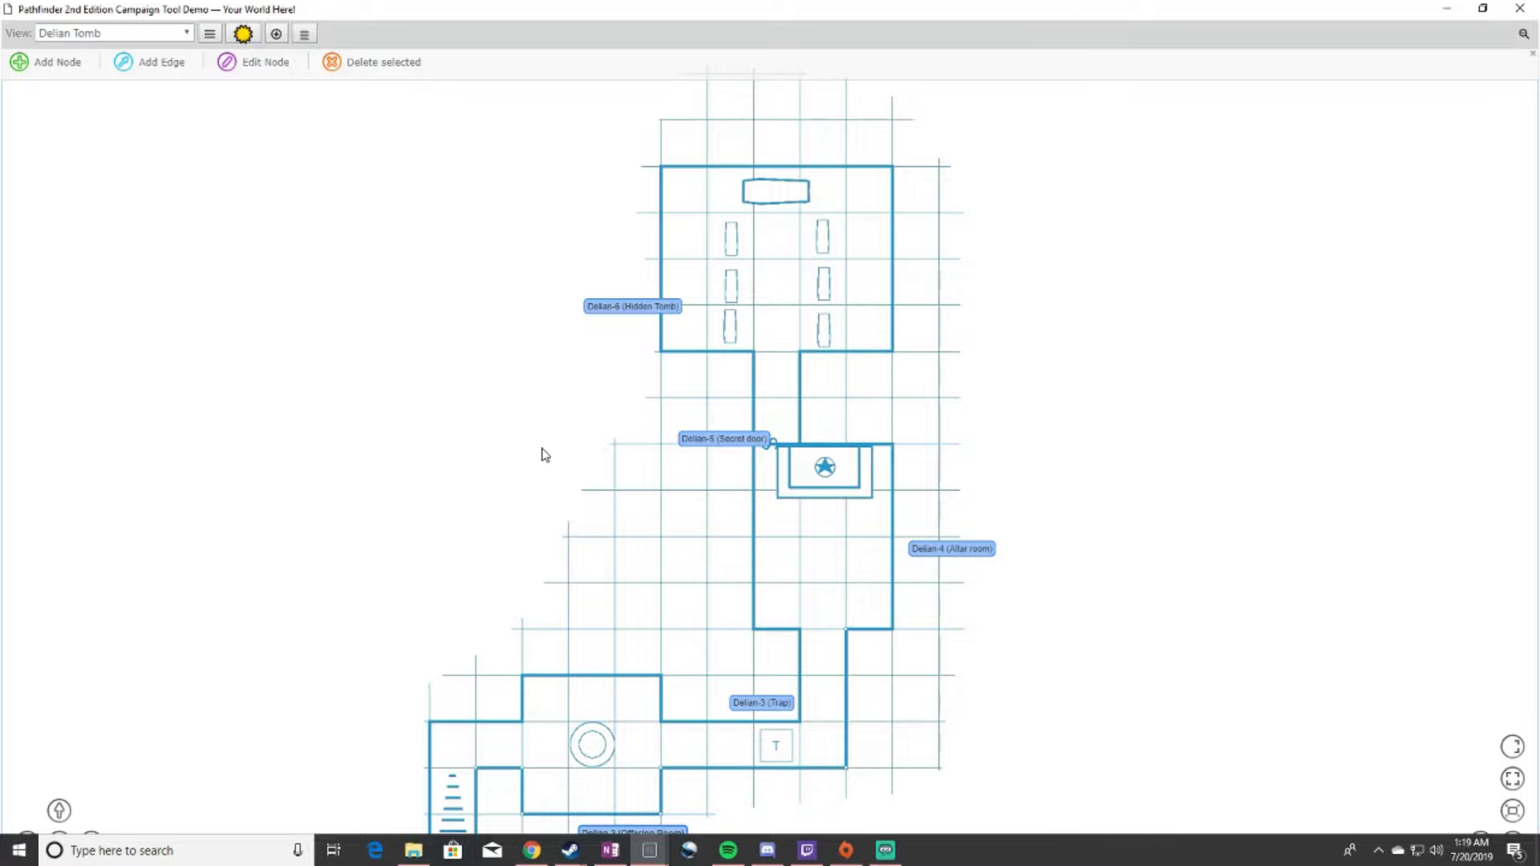
mouse_move(722, 450)
left_mouse_down()
mouse_move(677, 458)
mouse_move(697, 456)
left_mouse_up()
left_click(639, 395)
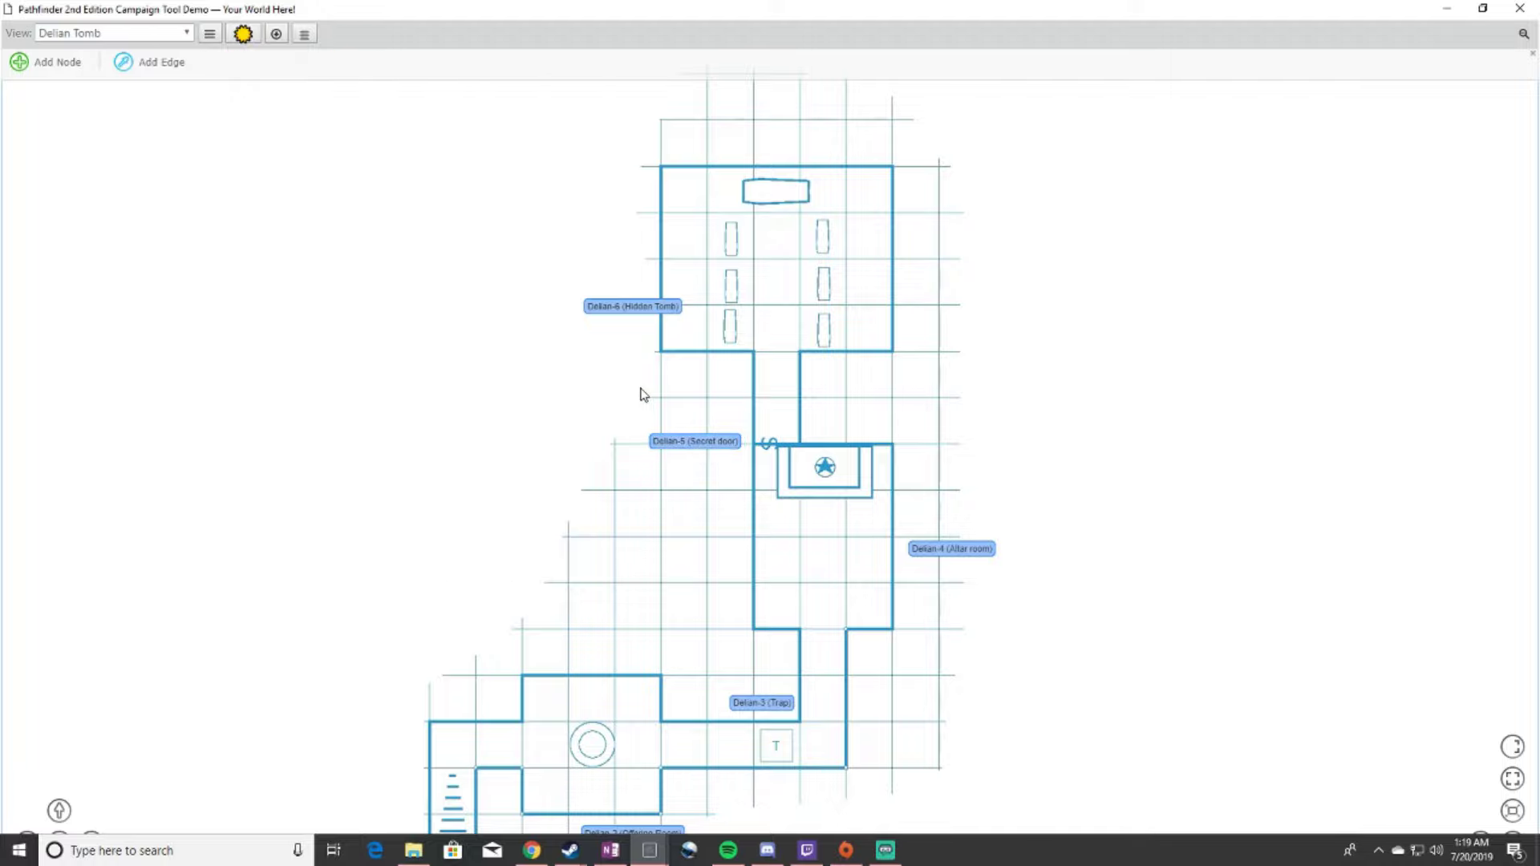
left_click_drag(850, 508, 904, 430)
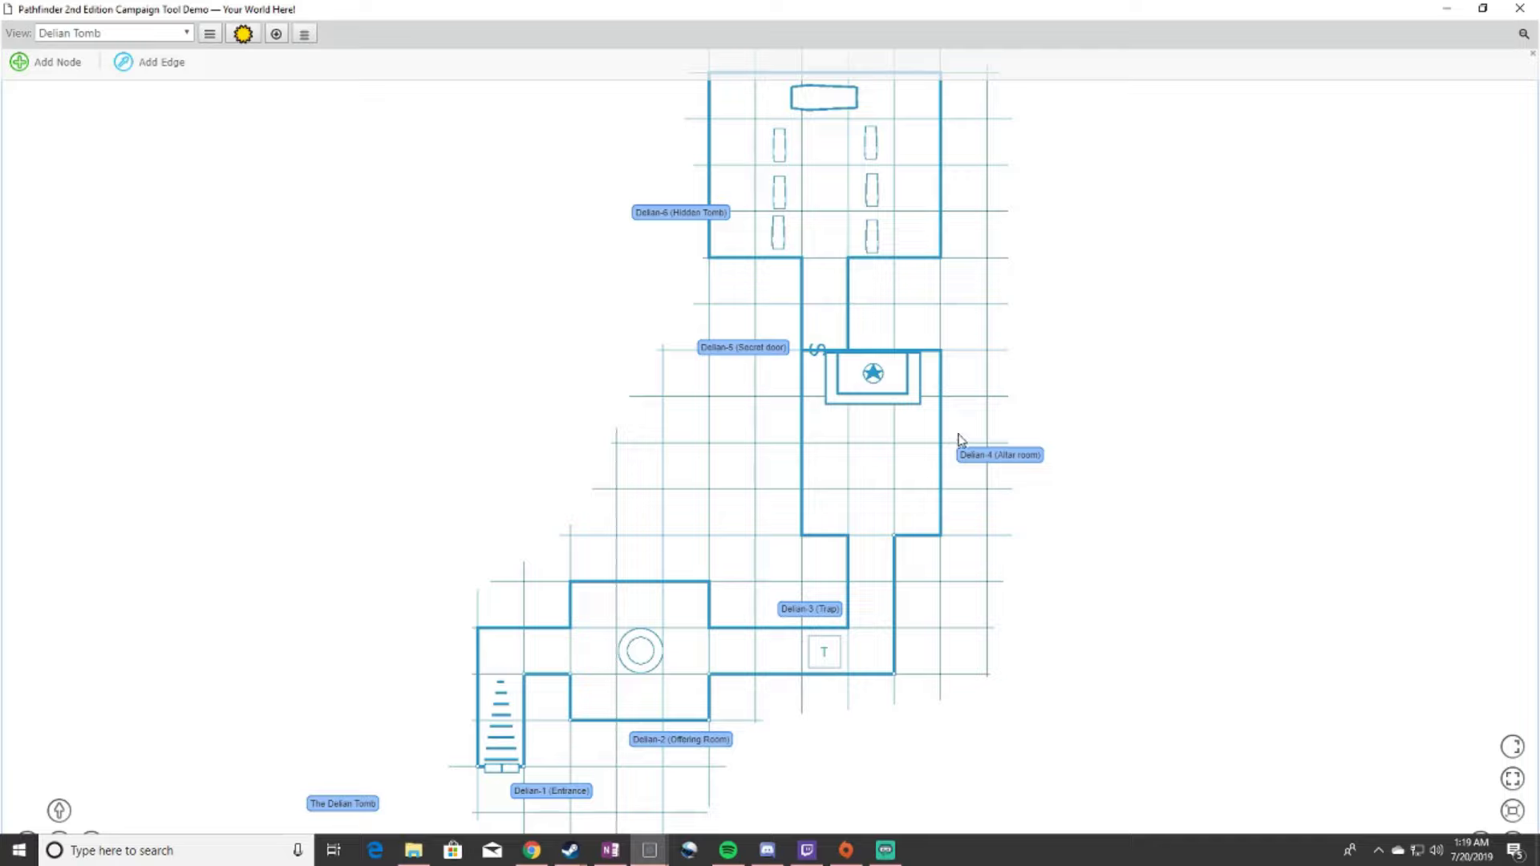